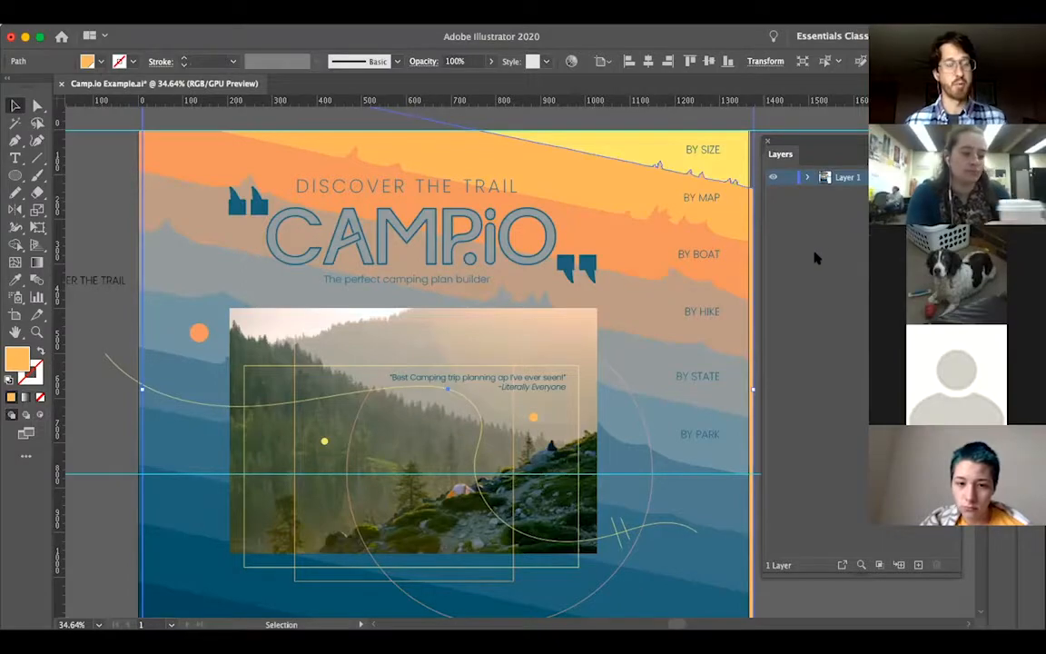
Undo the accidental background shape move, and cut the yellow background shape together with the BY SIZE text
{"action": "left_click", "coordinate": [741, 166]}
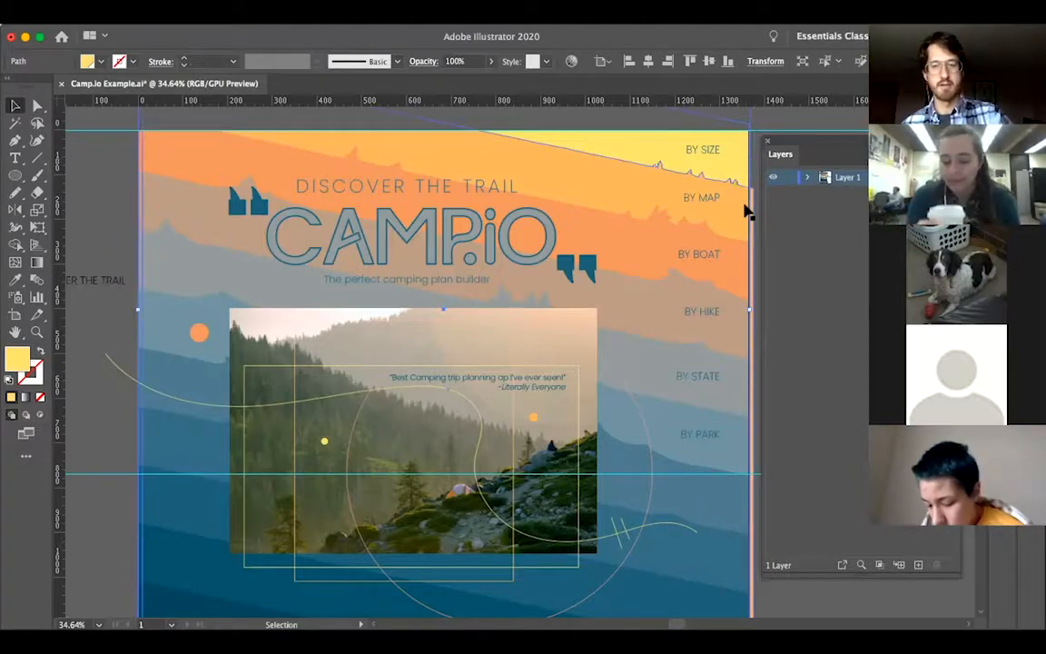
{"action": "key", "text": "super+z"}
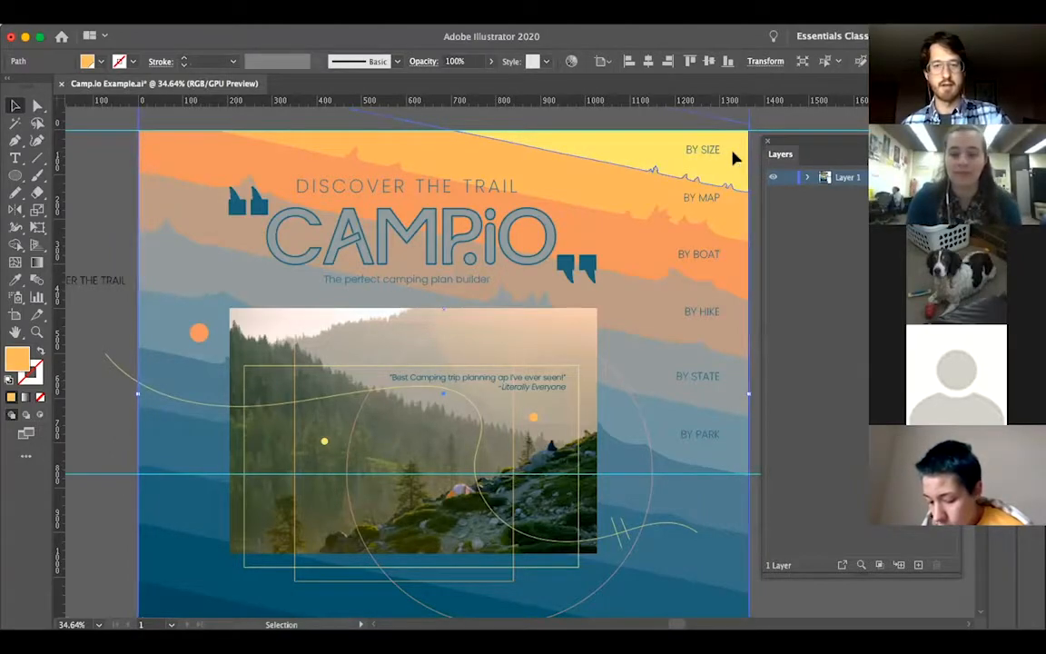
{"action": "key", "text": "v"}
{"action": "left_click", "coordinate": [731, 160]}
{"action": "left_click", "coordinate": [710, 153], "text": "shift"}
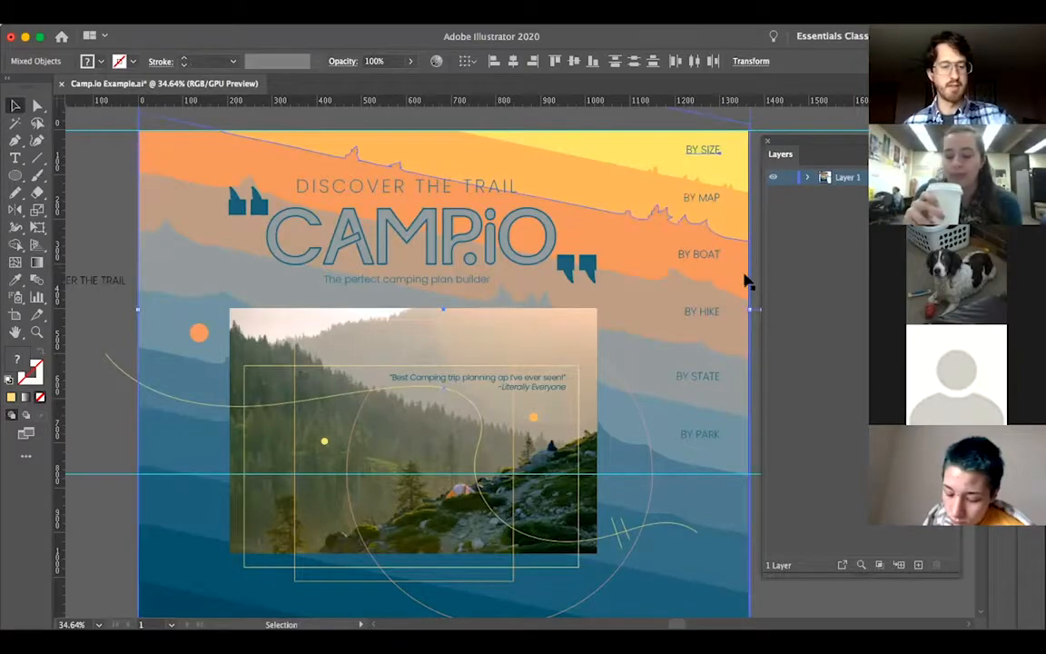
{"action": "key", "text": "Delete"}
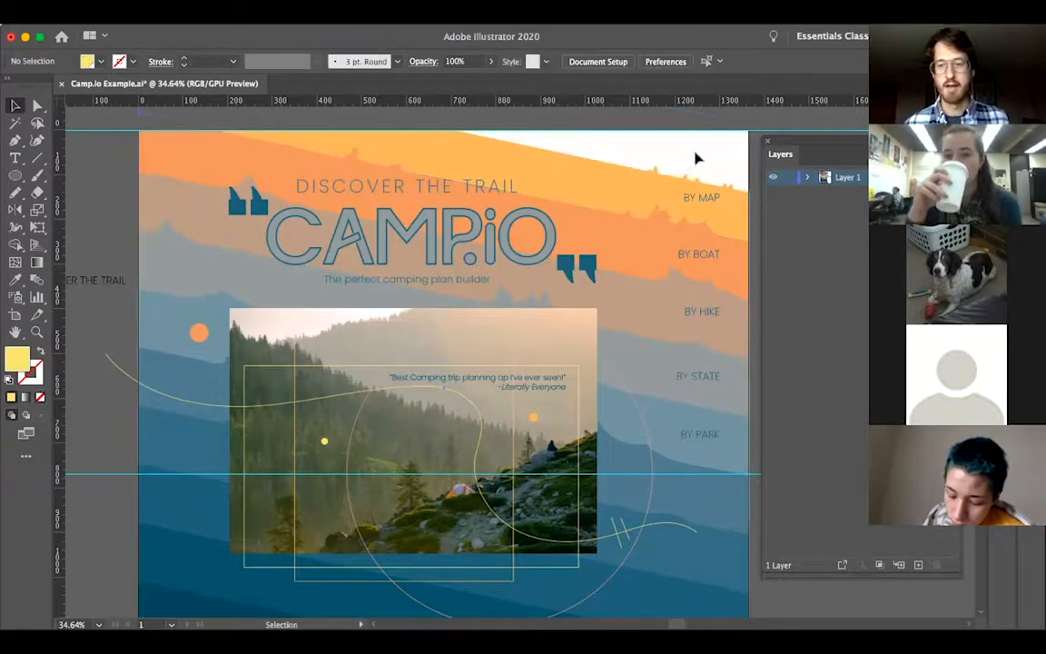
Create a new layer below Layer 1 and paste the yellow shape and BY SIZE text in place on it
{"action": "key", "text": "super+l"}
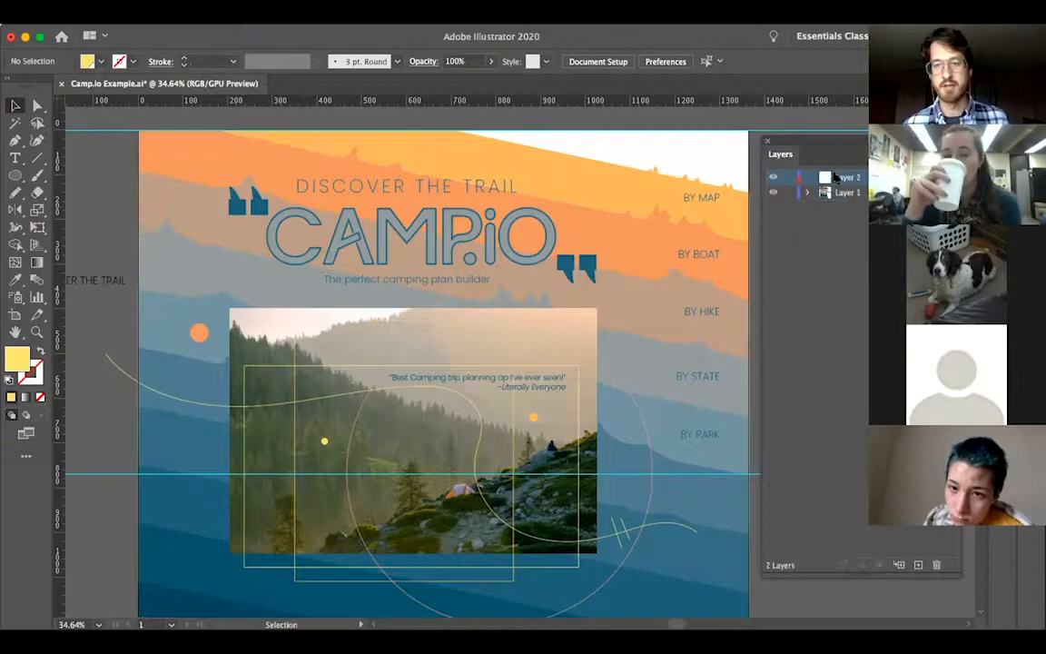
{"action": "left_click_drag", "start_coordinate": [836, 195], "coordinate": [836, 174]}
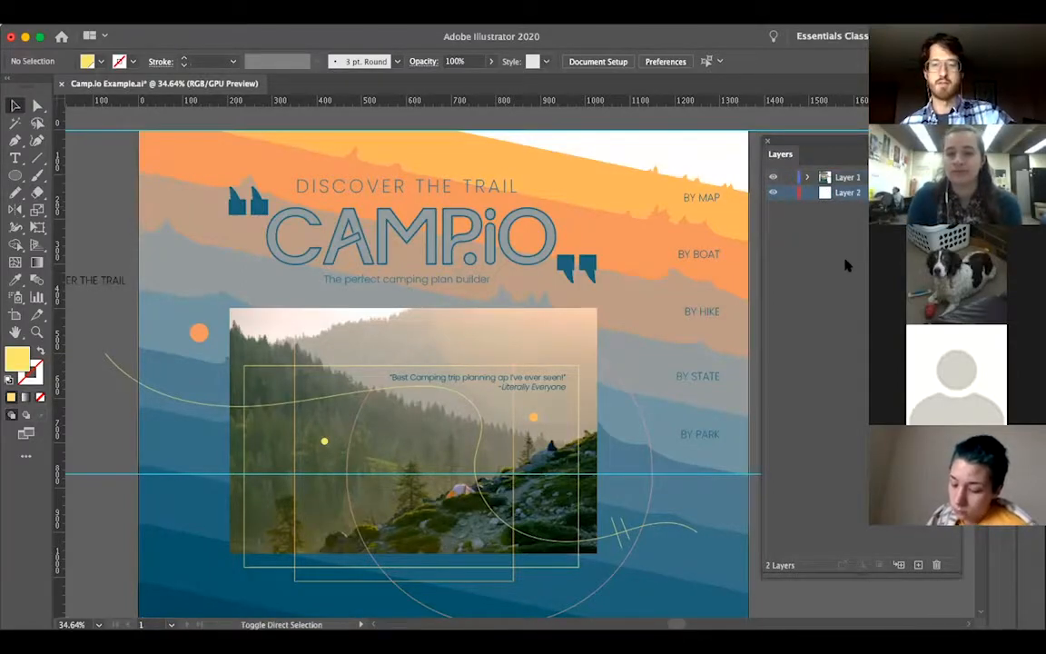
{"action": "key", "text": "shift+super+v"}
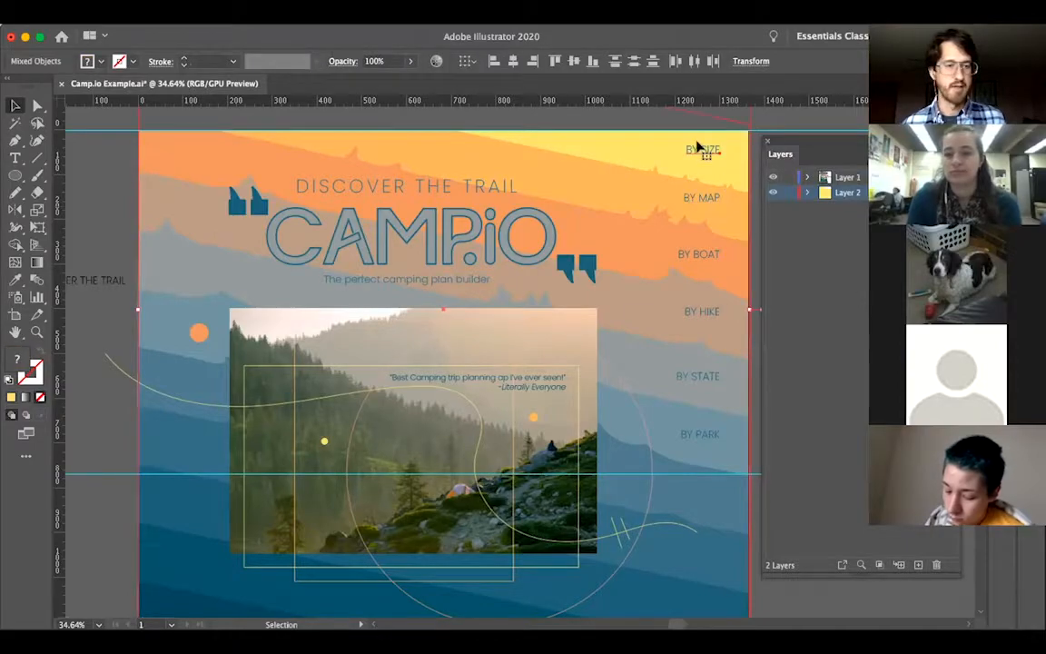
Enlarge the rows and thumbnails of the layer list through its panel options
{"action": "double_click", "coordinate": [849, 193]}
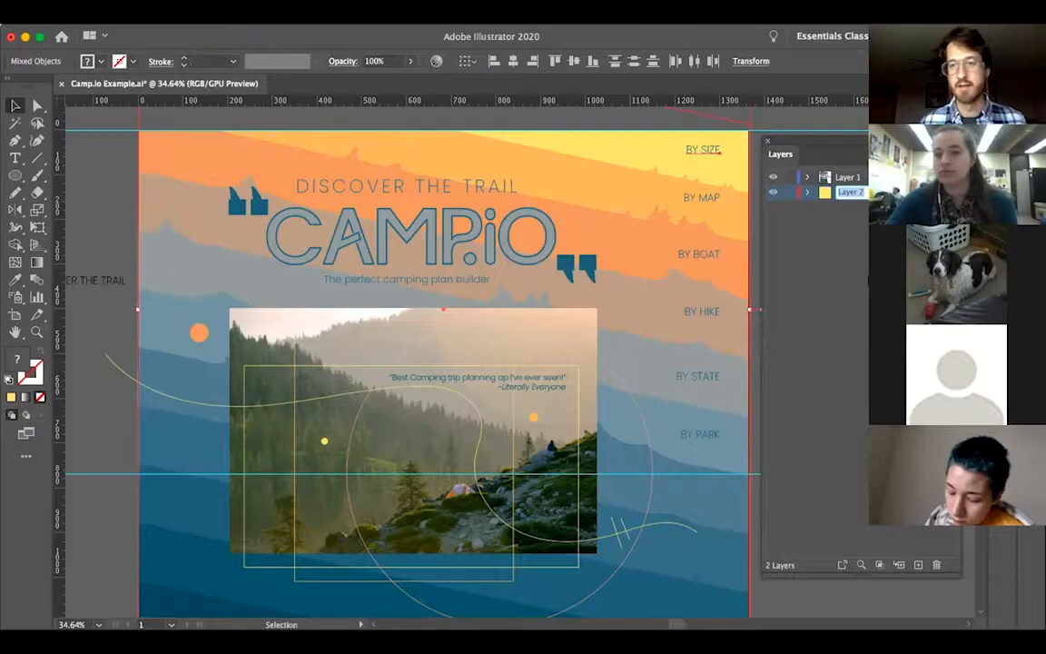
{"action": "key", "text": "Return"}
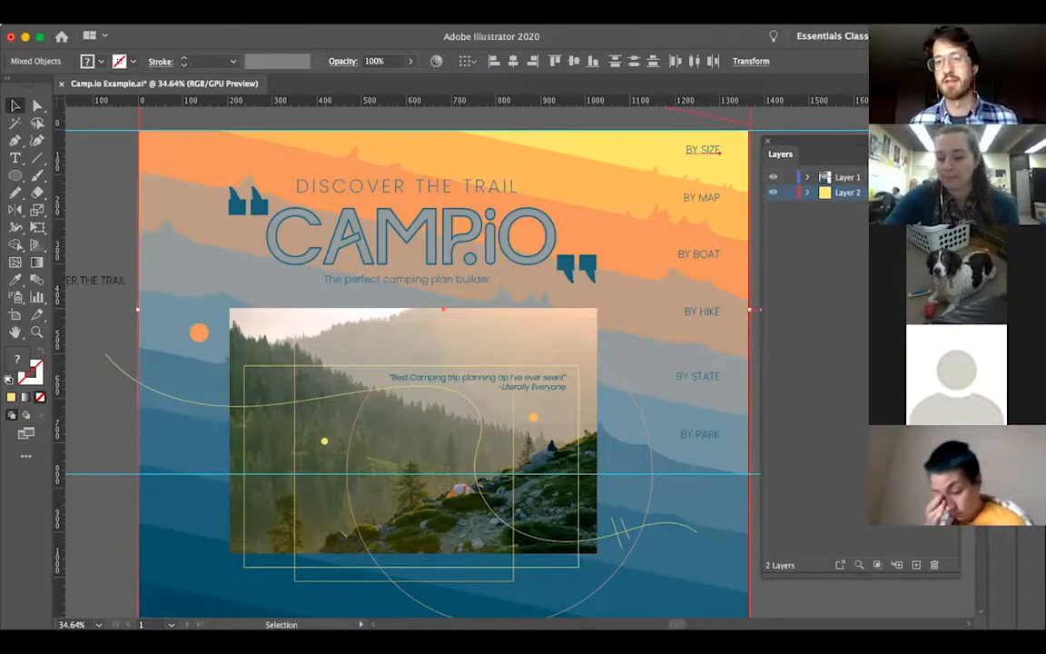
{"action": "left_click", "coordinate": [950, 154]}
{"action": "left_click", "coordinate": [861, 442]}
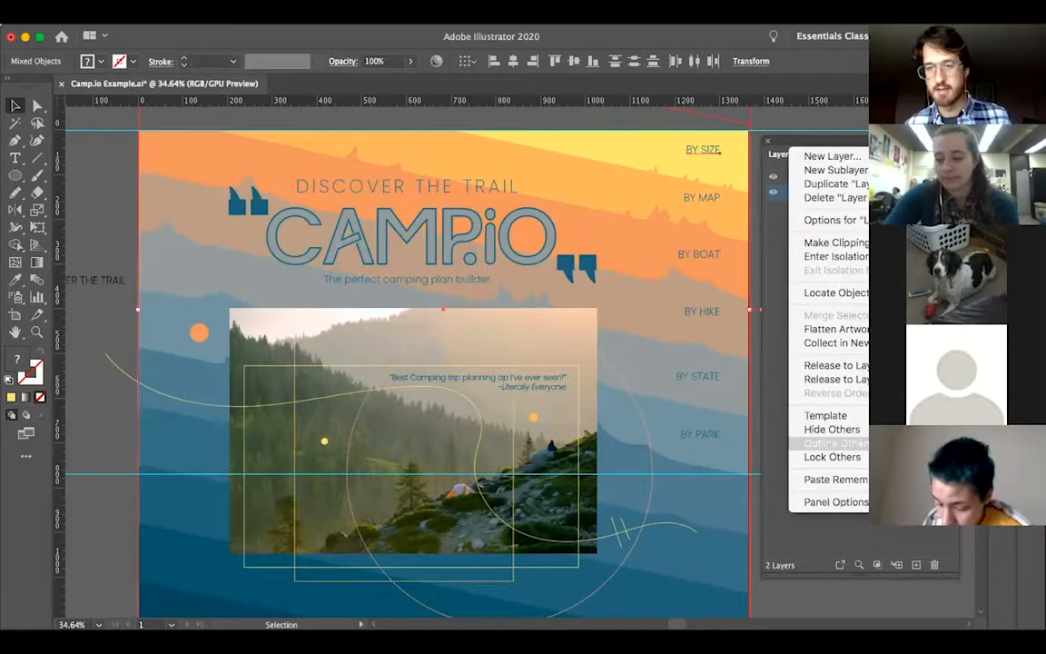
{"action": "left_click", "coordinate": [844, 501]}
{"action": "left_click", "coordinate": [408, 286]}
{"action": "left_click", "coordinate": [550, 455]}
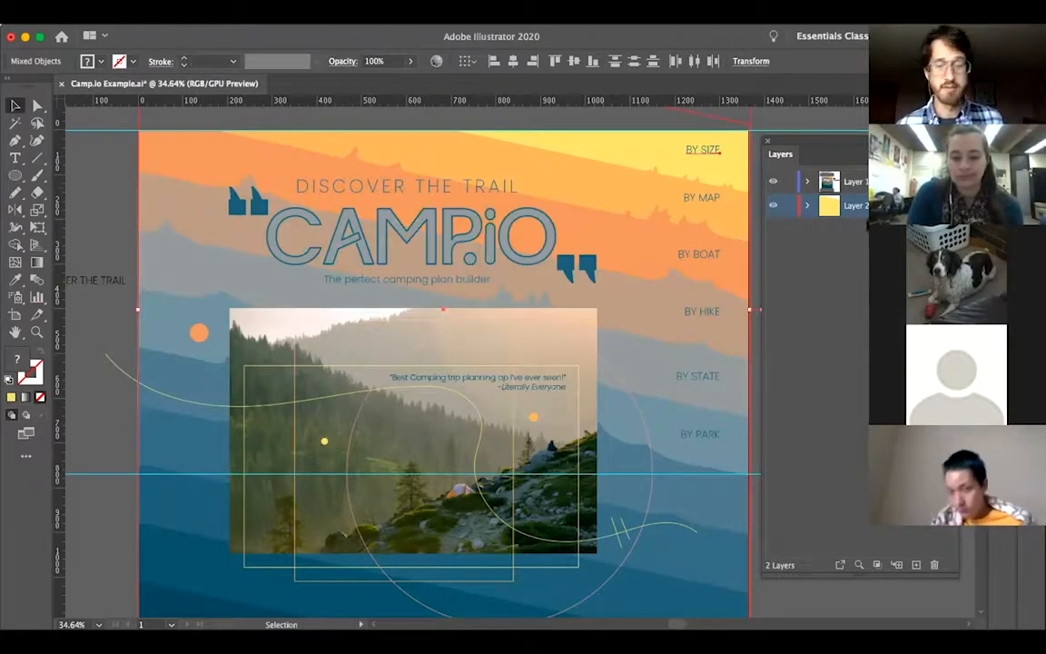
Rename the layer holding the yellow shape as By Size
{"action": "double_click", "coordinate": [856, 207]}
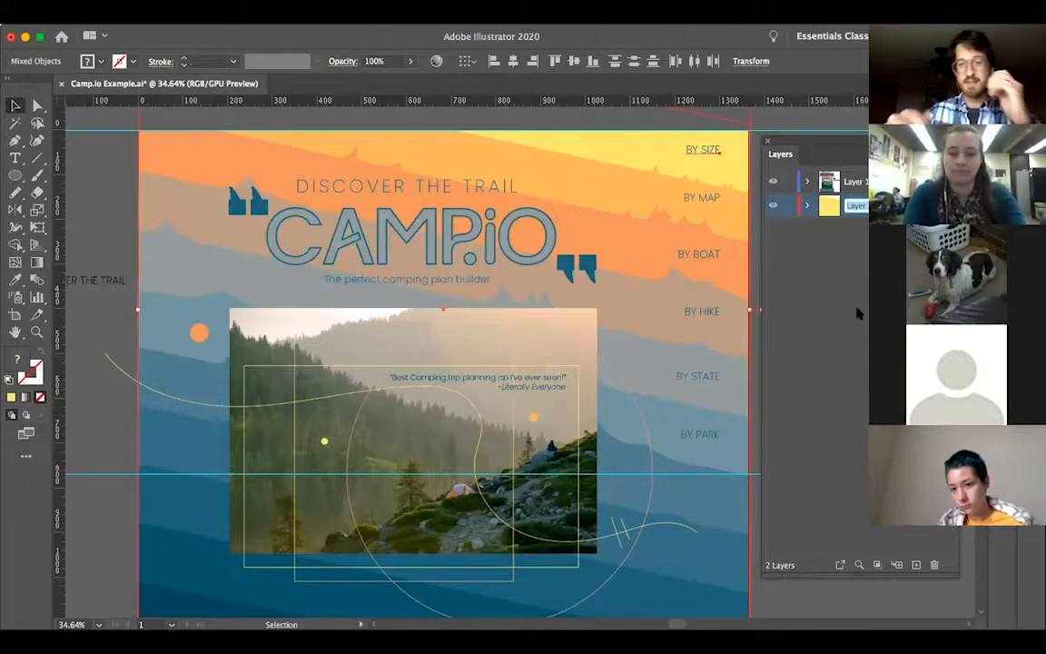
{"action": "type", "text": "By Size"}
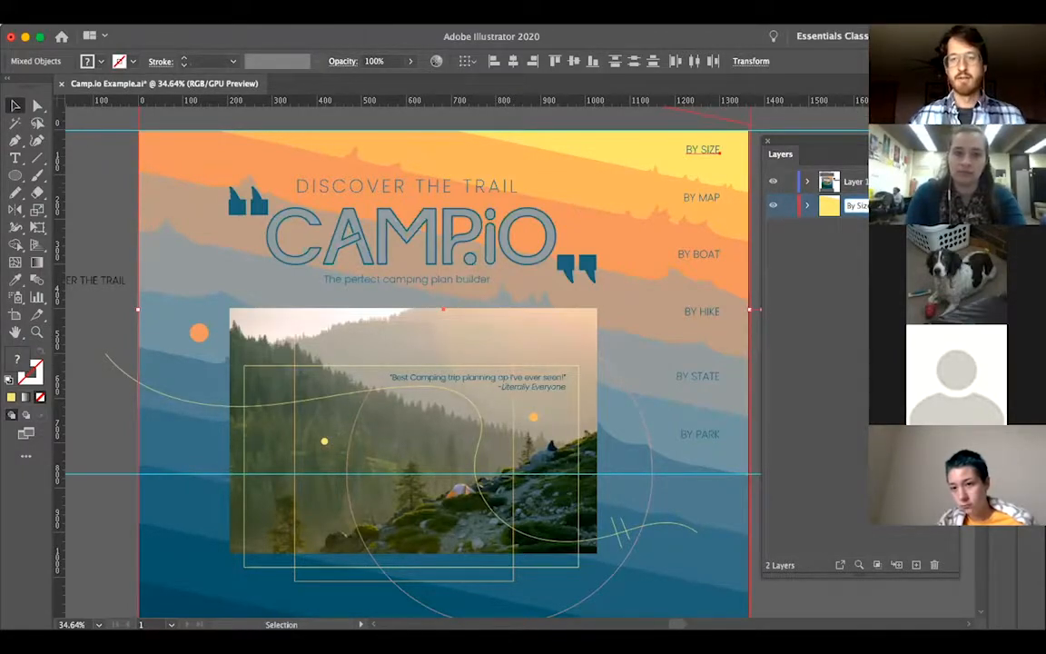
{"action": "key", "text": "Return"}
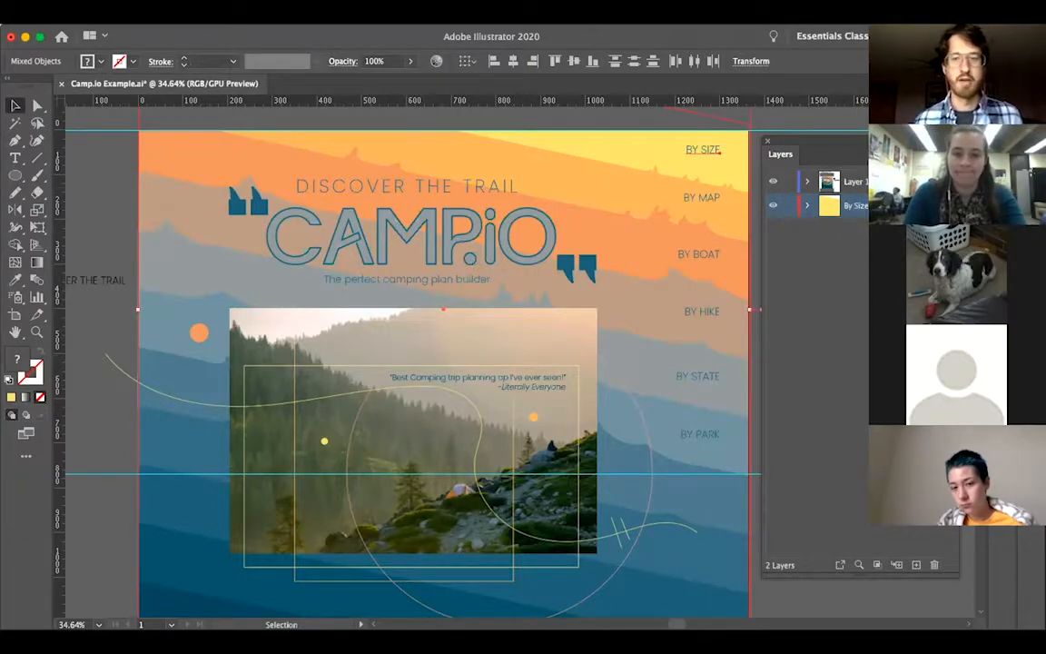
Cut the light orange background band together with the BY MAP text from Layer 1
{"action": "left_click", "coordinate": [712, 198]}
{"action": "left_click", "coordinate": [690, 202]}
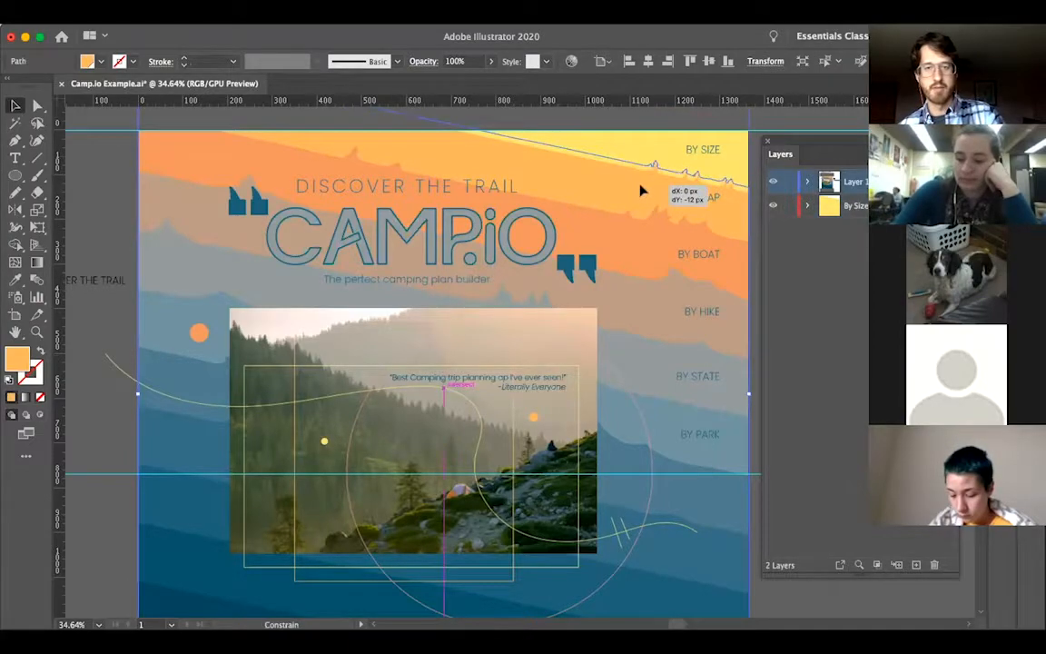
{"action": "left_click", "coordinate": [714, 202], "text": "shift"}
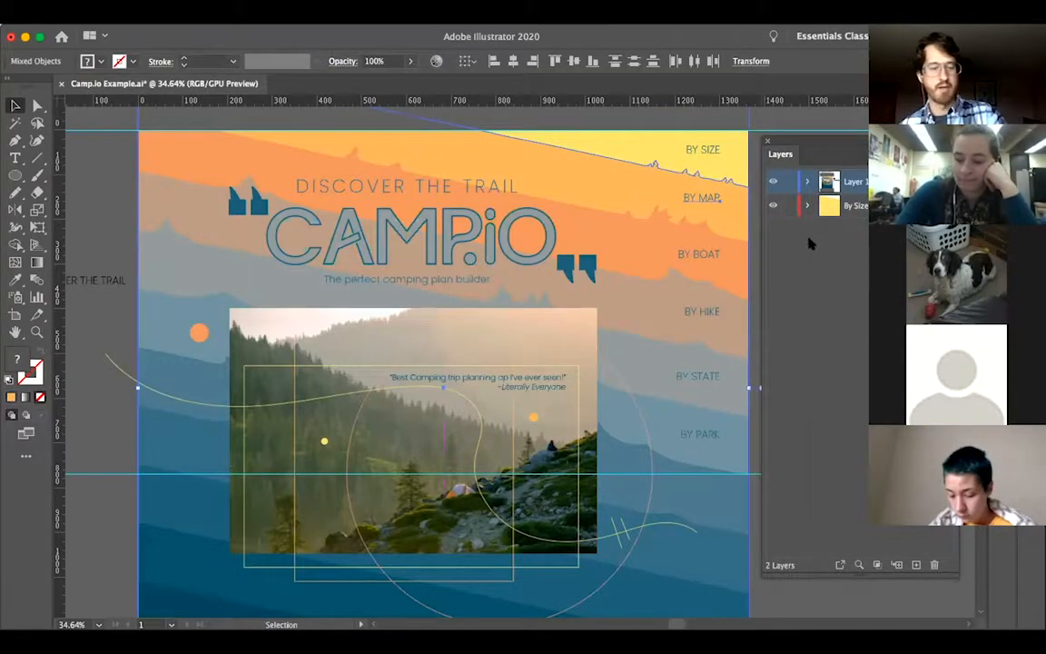
{"action": "key", "text": "super+x"}
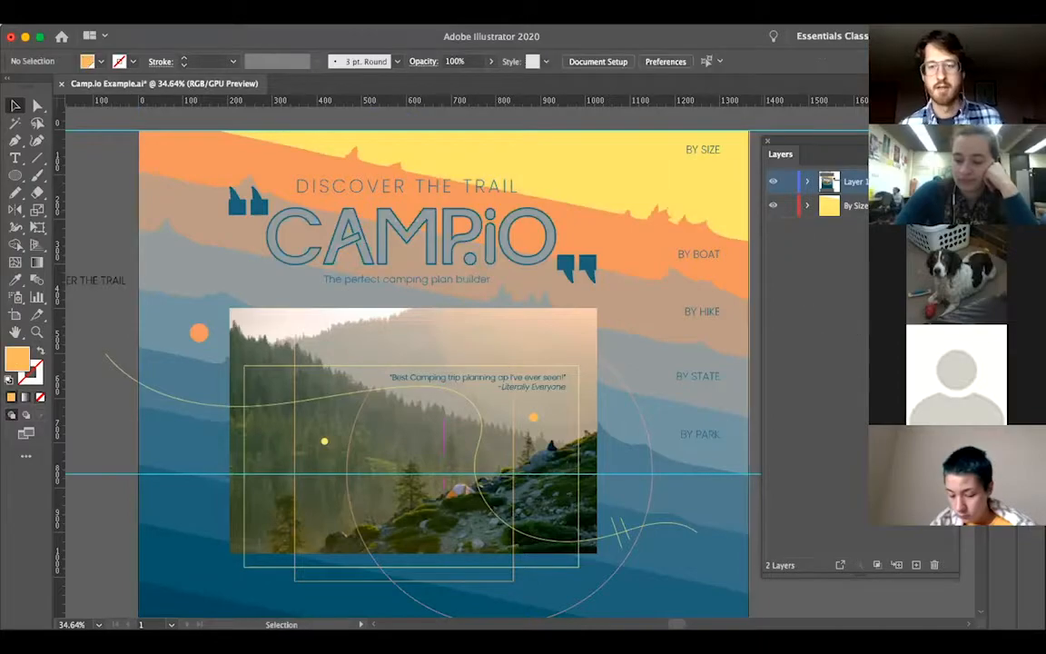
Add a new layer between Layer 1 and By Size and paste the light orange band and BY MAP text in place
{"action": "left_click", "coordinate": [916, 565]}
{"action": "left_click_drag", "start_coordinate": [856, 185], "coordinate": [863, 207]}
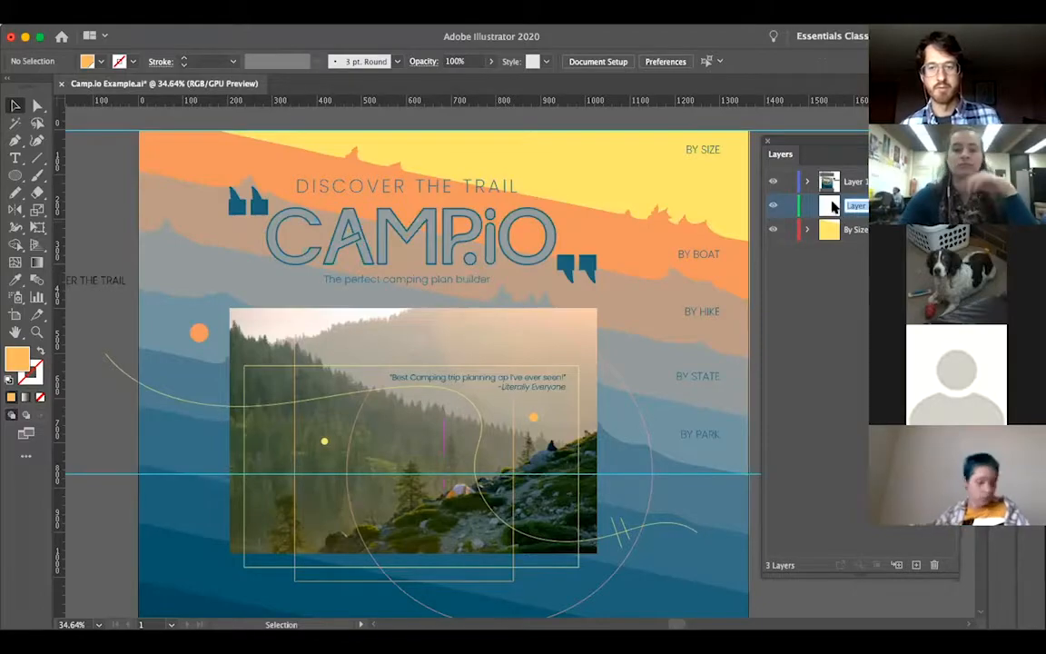
{"action": "left_click", "coordinate": [849, 269]}
{"action": "left_click", "coordinate": [849, 208]}
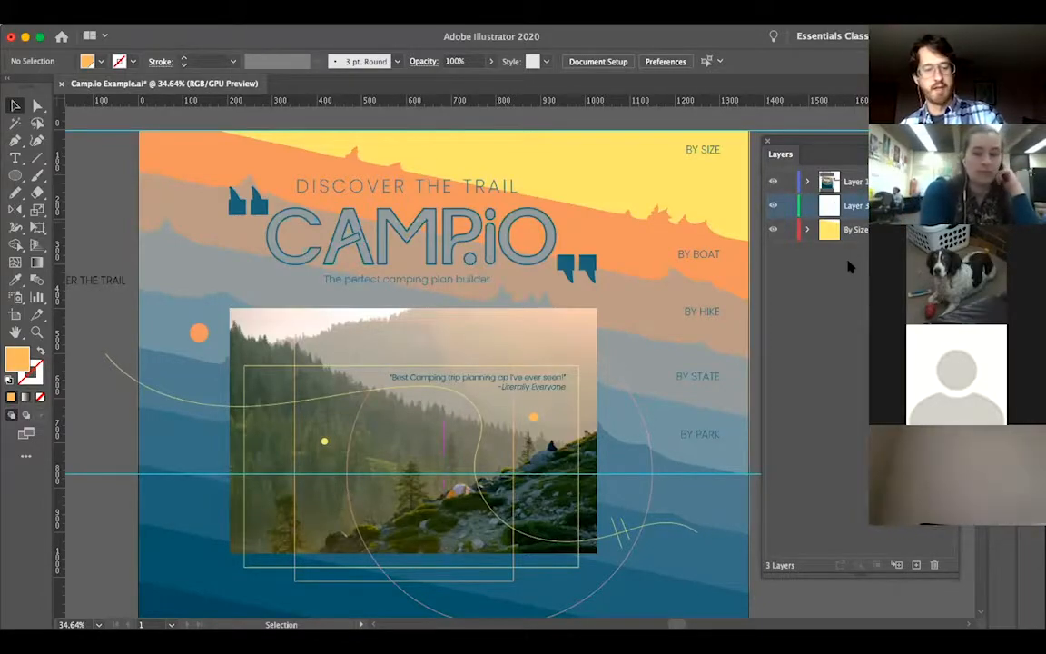
{"action": "key", "text": "ctrl+f"}
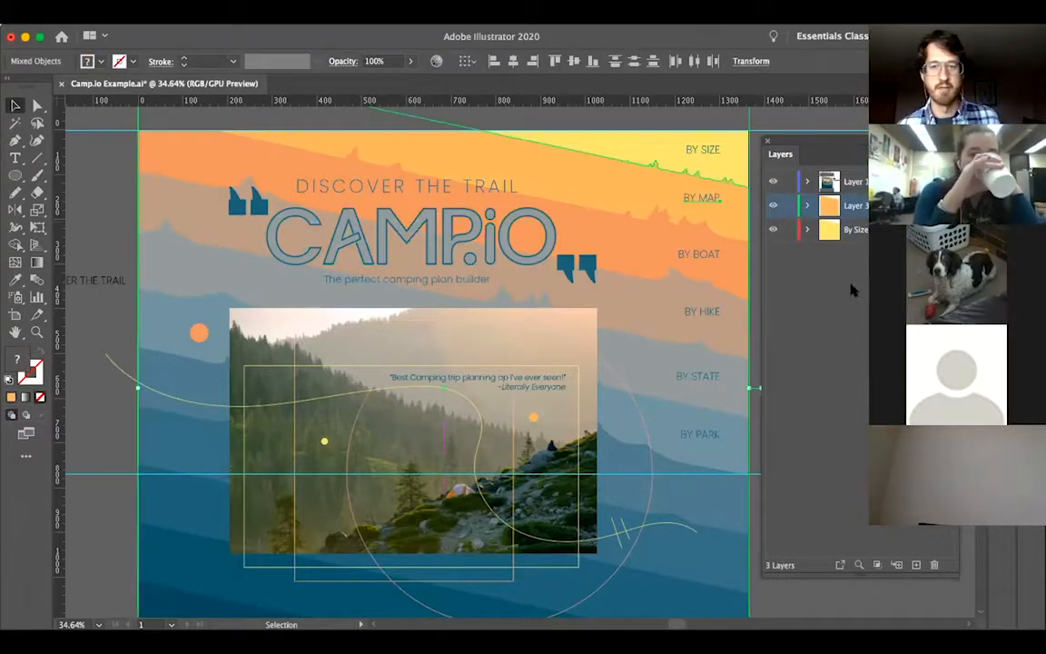
Rename the new layer holding the light orange band as By Map
{"action": "double_click", "coordinate": [854, 205]}
{"action": "type", "text": "B"}
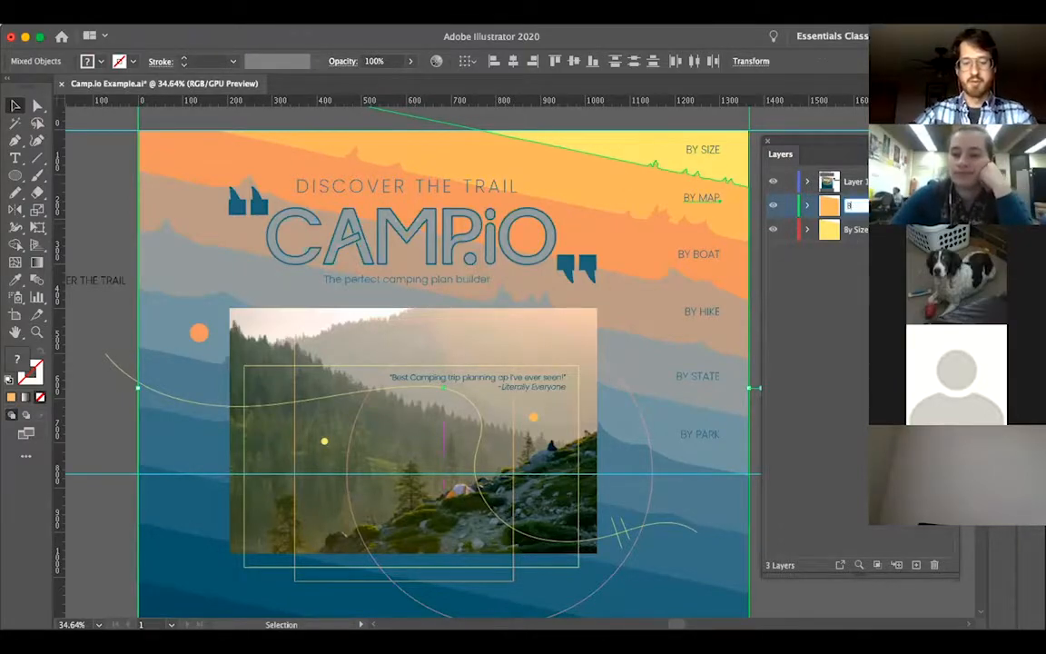
{"action": "type", "text": "y Ma"}
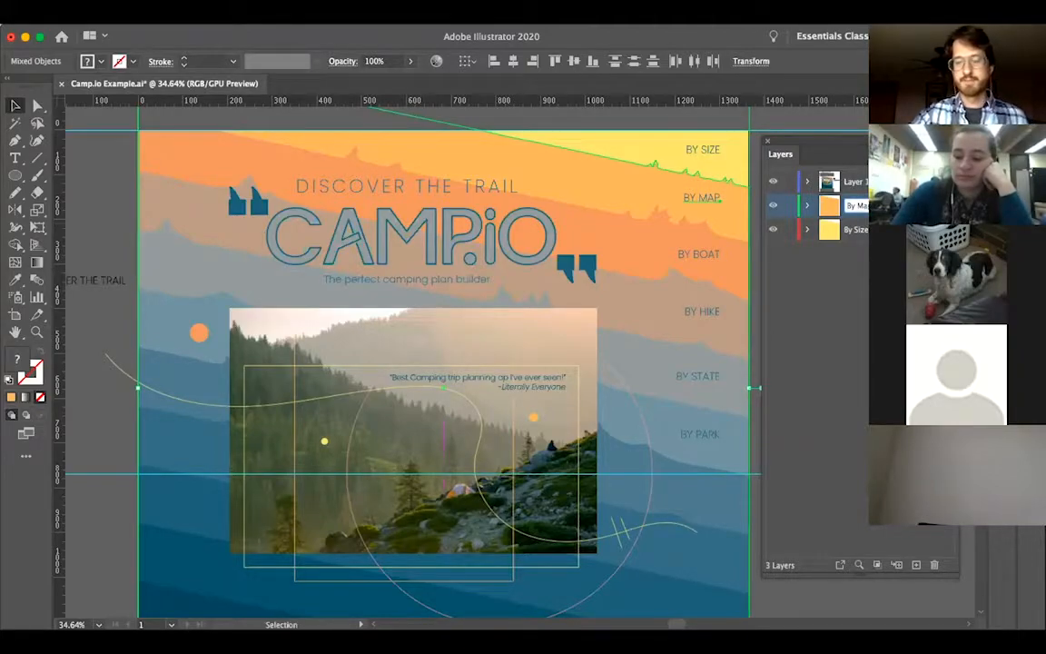
{"action": "key", "text": "Return"}
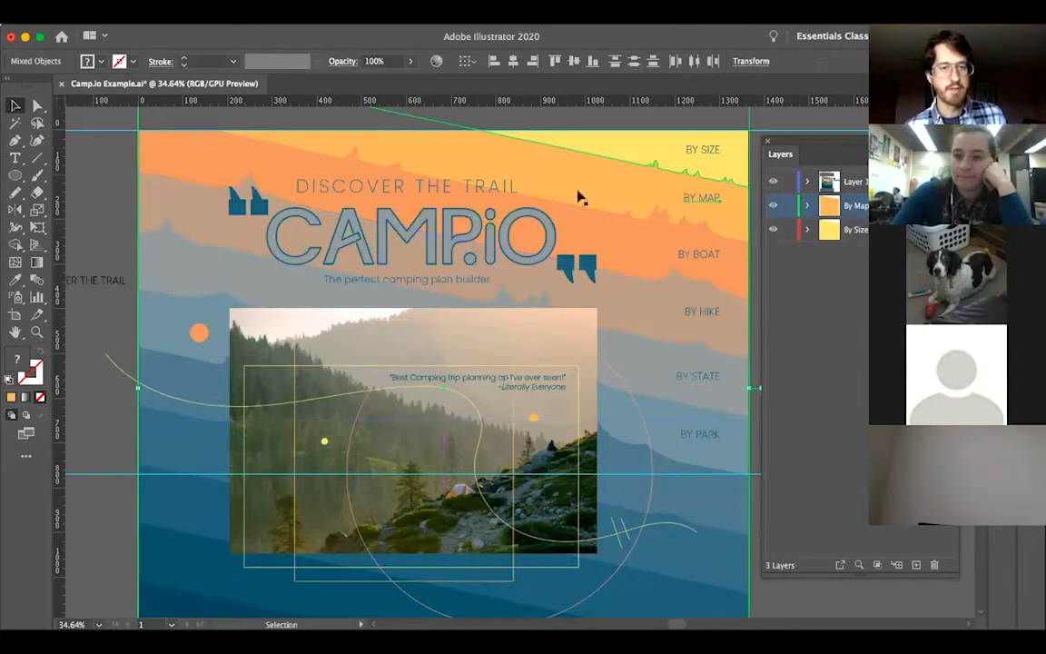
Move the CAMP.iO logo group in place onto a new top layer and start that layer's name with "Lo"
{"action": "left_click", "coordinate": [451, 253]}
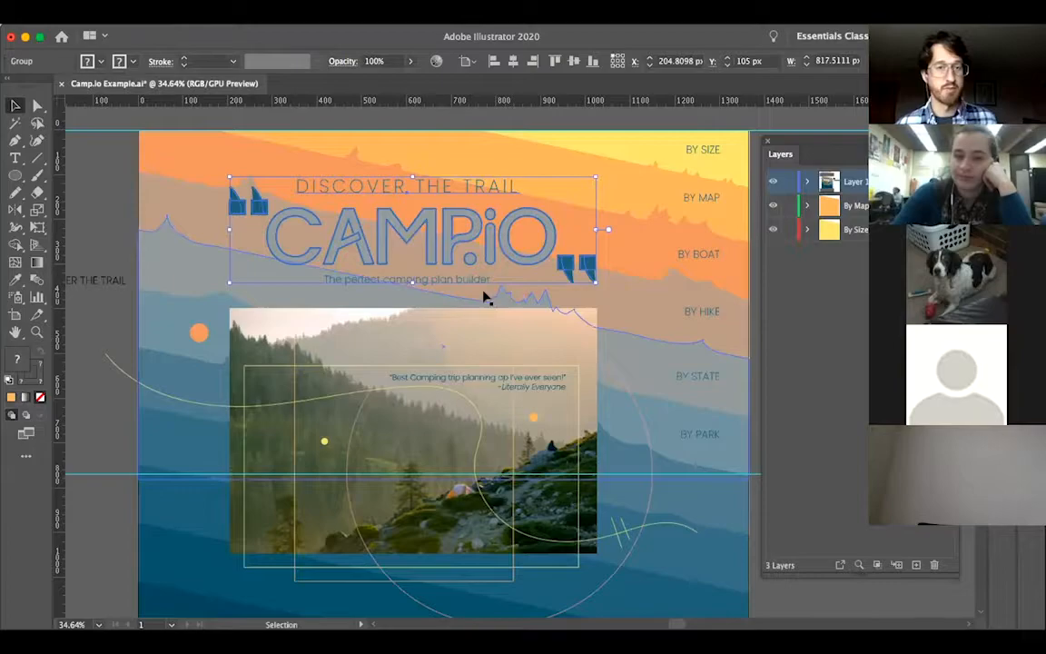
{"action": "key", "text": "a"}
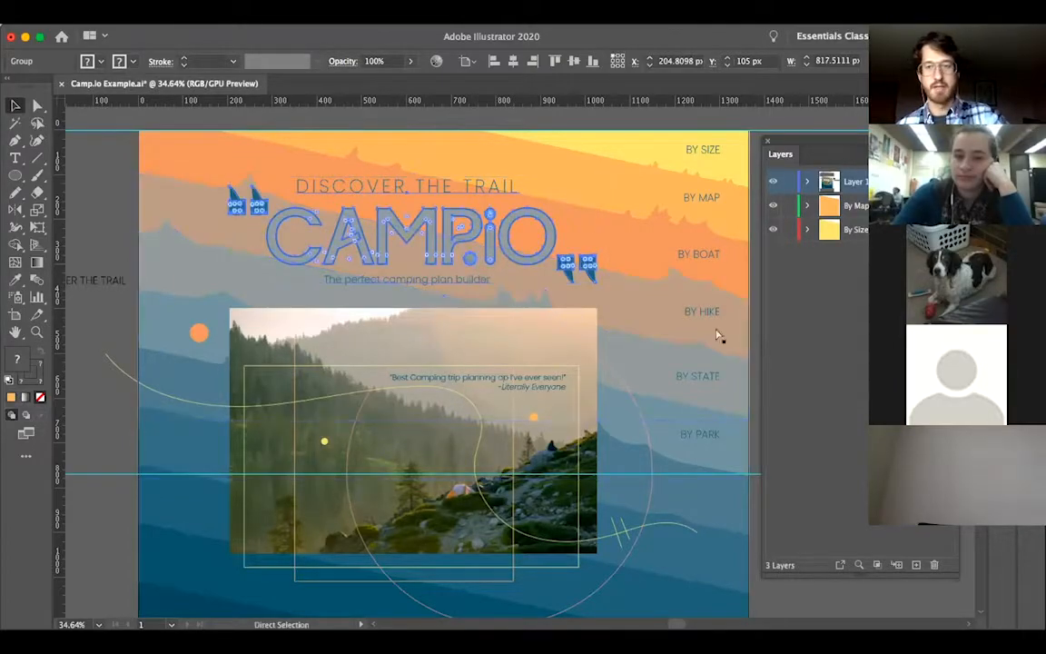
{"action": "key", "text": "super+x"}
{"action": "key", "text": "super+l"}
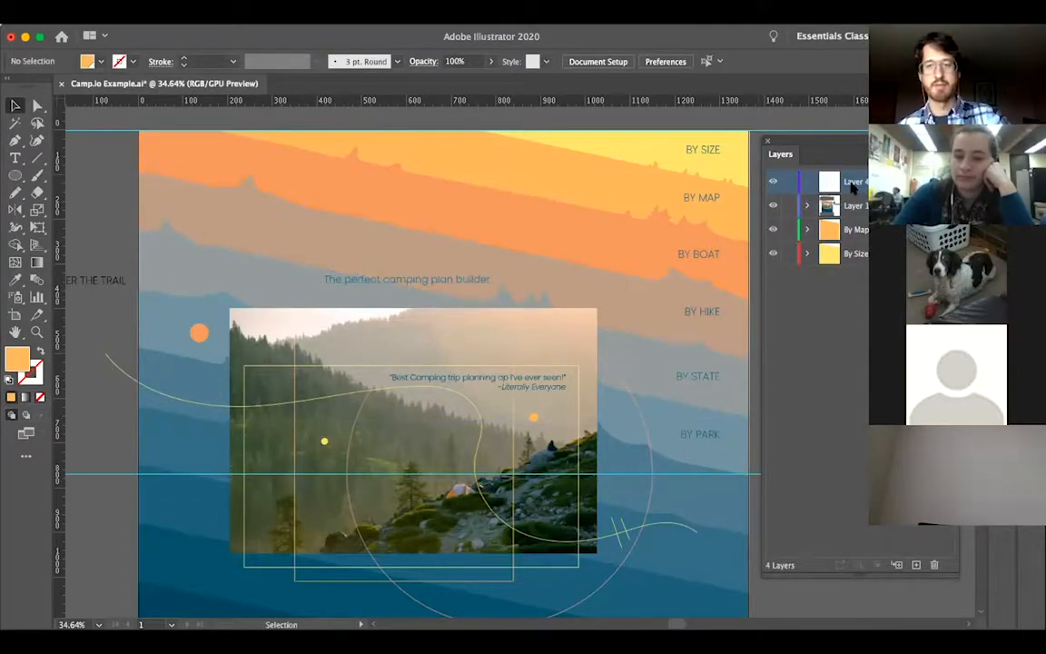
{"action": "key", "text": "super+f"}
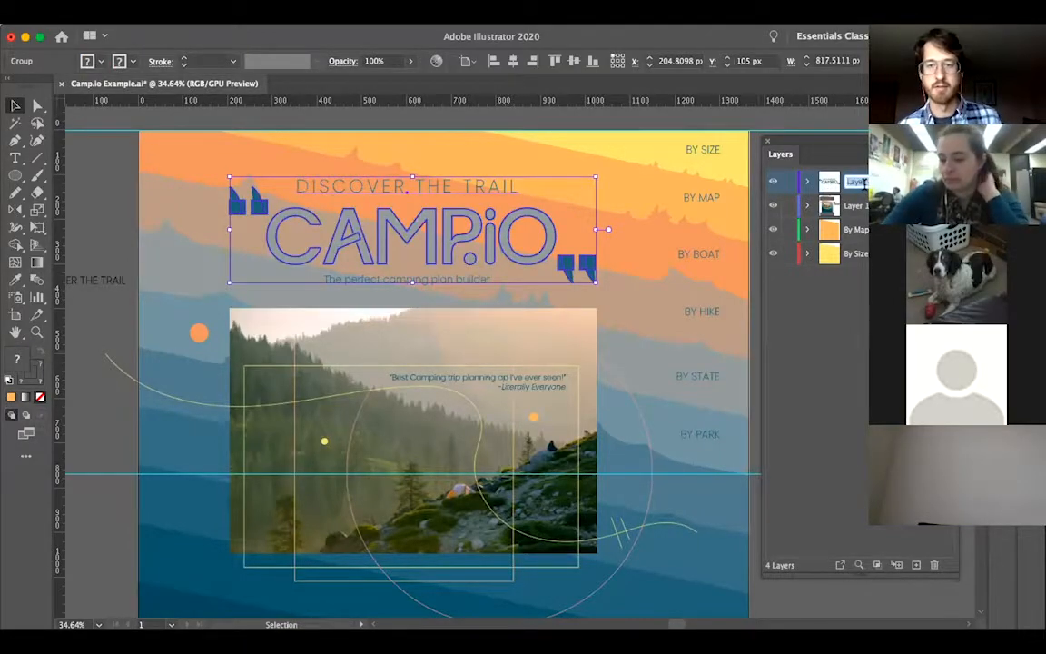
{"action": "type", "text": "Lo"}
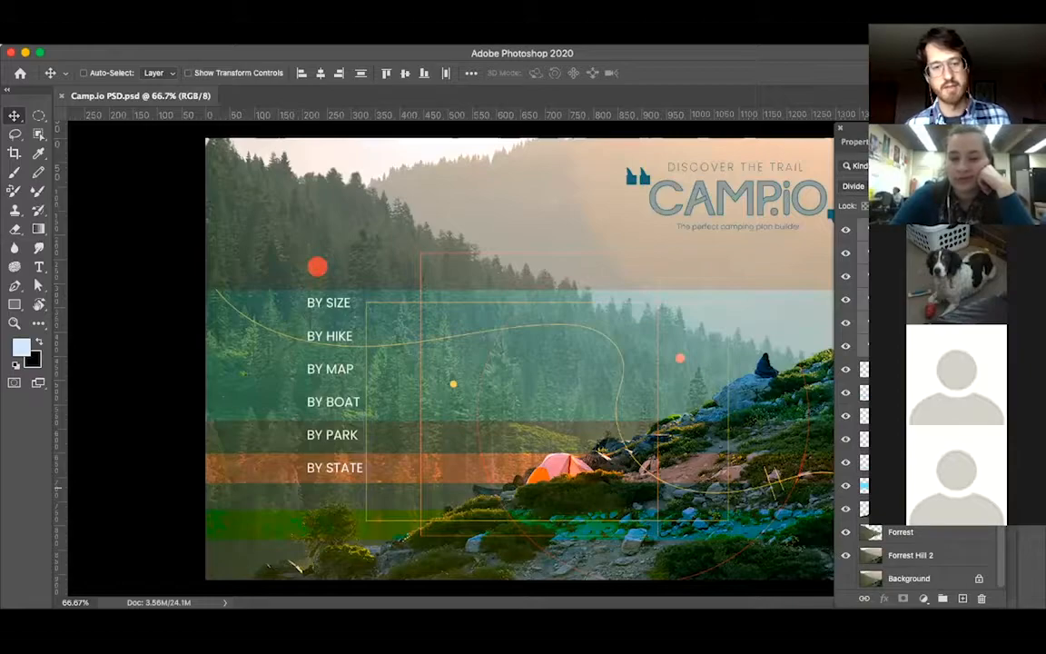
In the Photoshop file Camp.io PSD.psd, select the DG Rectangle layer and toggle layers off and on to identify their contents
{"action": "left_click", "coordinate": [852, 464]}
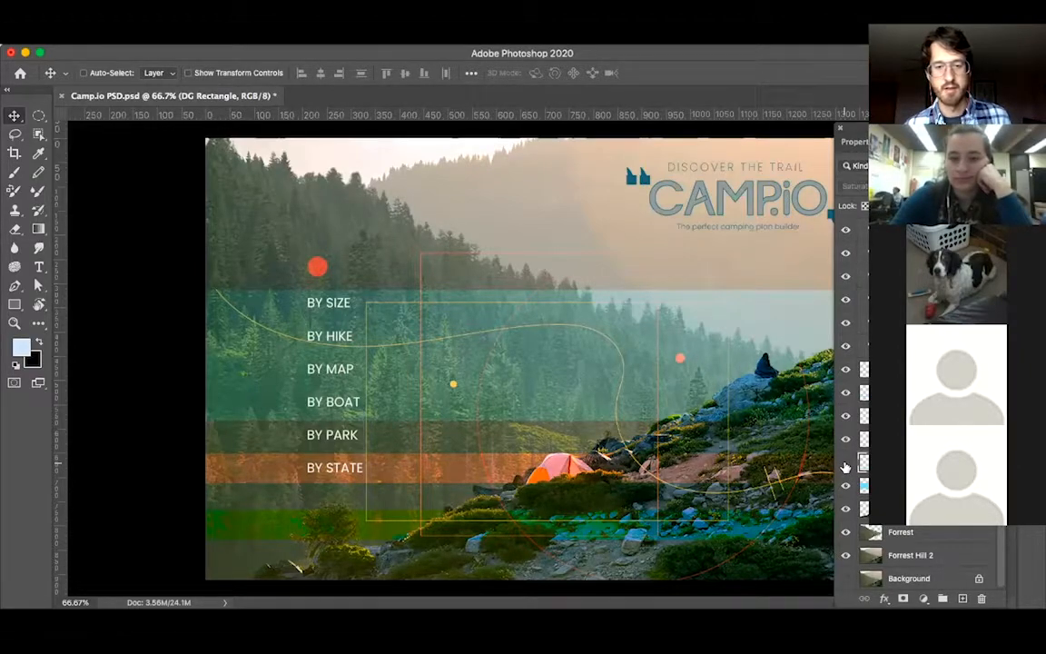
{"action": "left_click", "coordinate": [844, 464]}
{"action": "left_click", "coordinate": [846, 487]}
{"action": "left_click", "coordinate": [847, 487]}
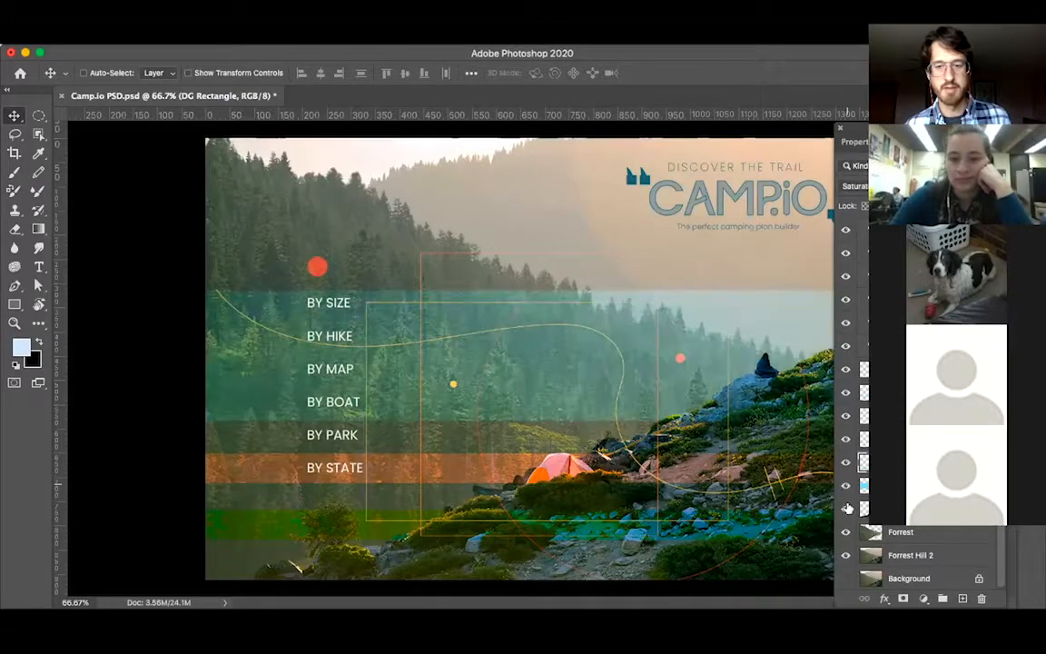
{"action": "left_click", "coordinate": [846, 394]}
{"action": "left_click", "coordinate": [845, 394]}
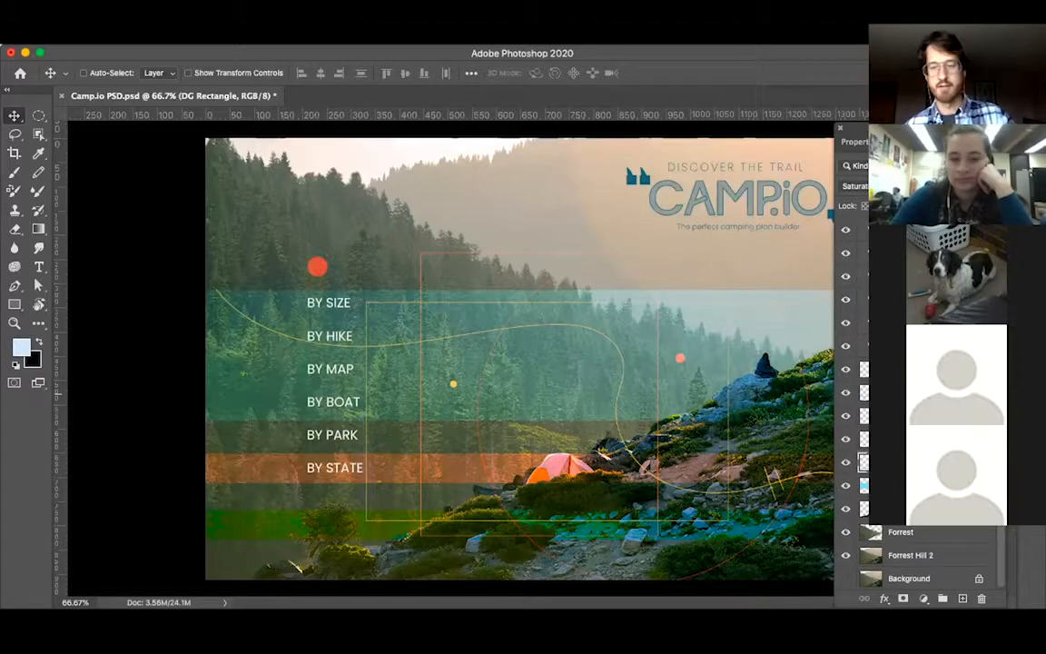
Move the Campsite layer higher in the layer stack
{"action": "left_click", "coordinate": [865, 486]}
{"action": "left_click", "coordinate": [865, 416]}
{"action": "left_click_drag", "start_coordinate": [908, 508], "coordinate": [908, 428]}
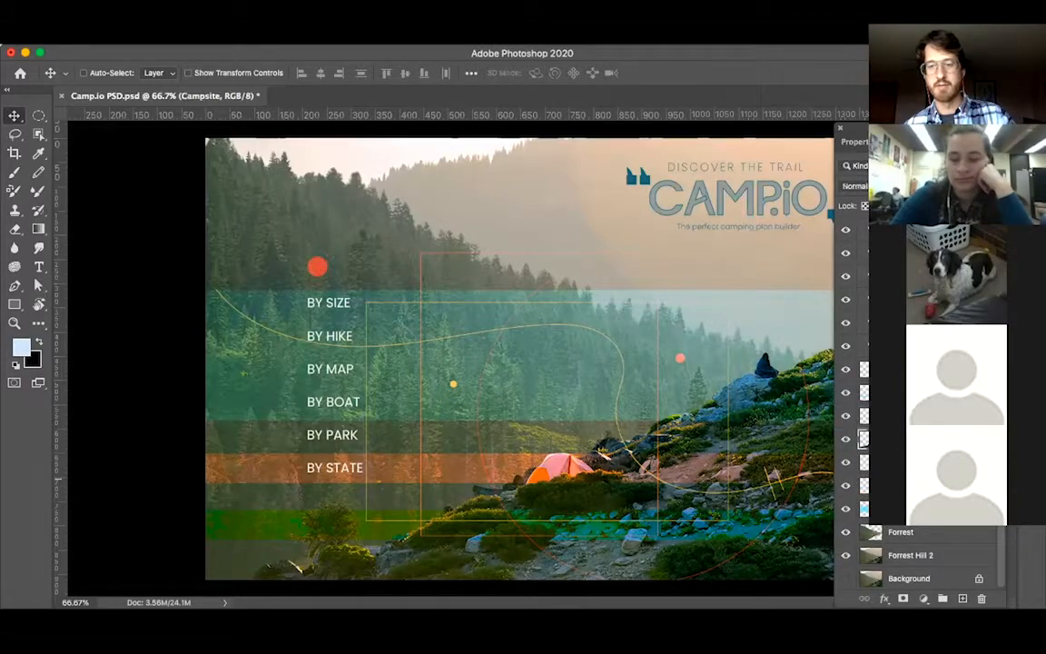
Merge the orange and green rectangle band layers into a single layer
{"action": "left_click", "coordinate": [908, 394], "text": "shift"}
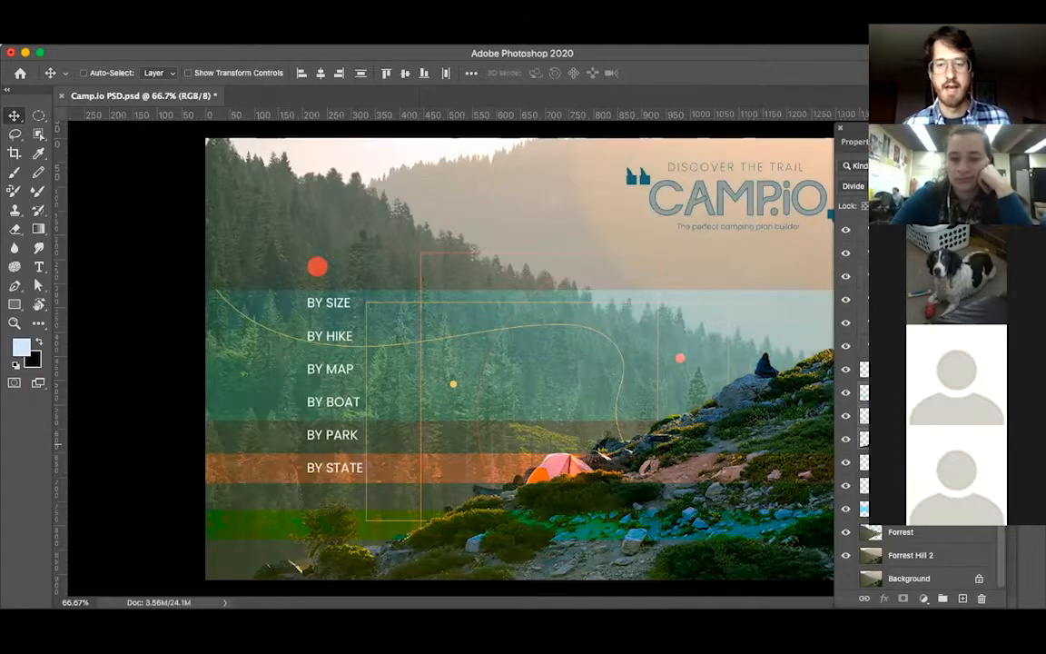
{"action": "left_click", "coordinate": [997, 142]}
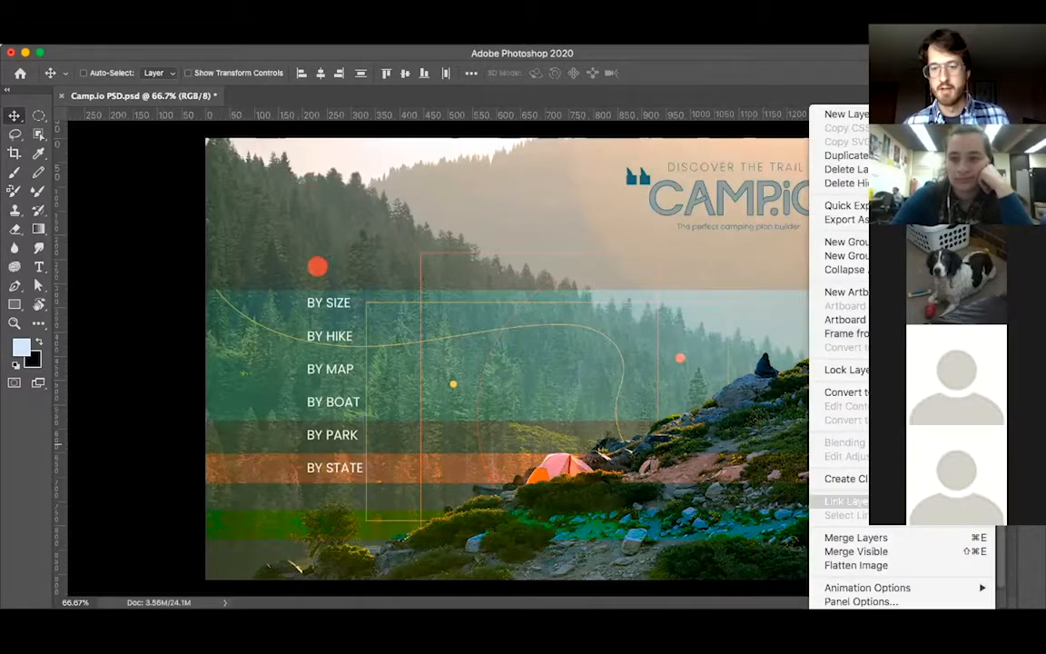
{"action": "left_click", "coordinate": [949, 539]}
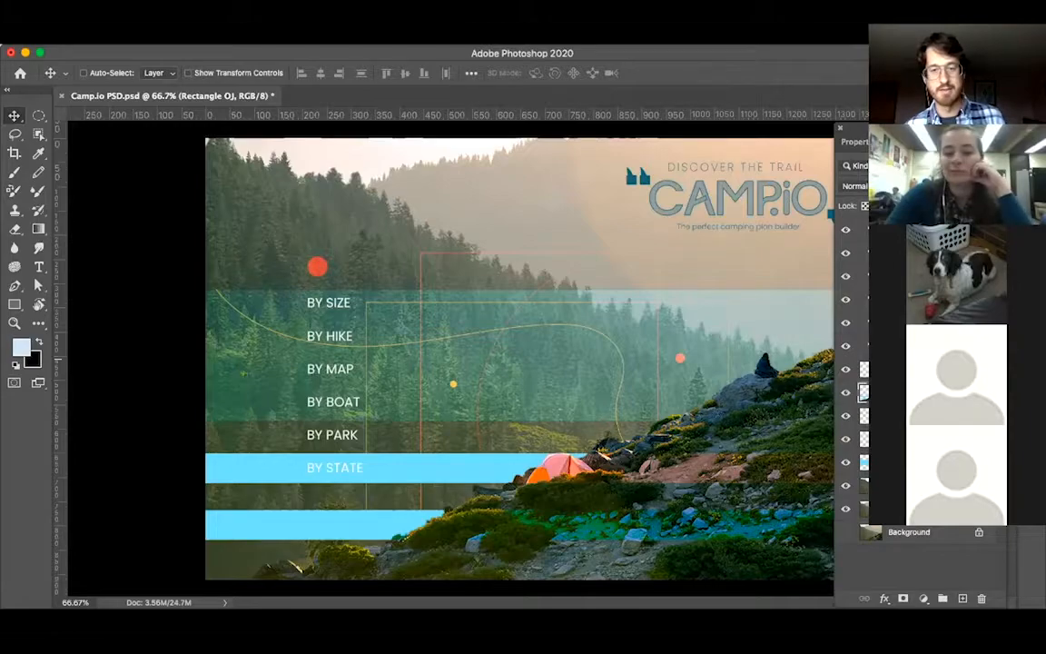
Undo the merge of the orange and green rectangle band layers and the layer changes made just before it
{"action": "key", "text": "super+z"}
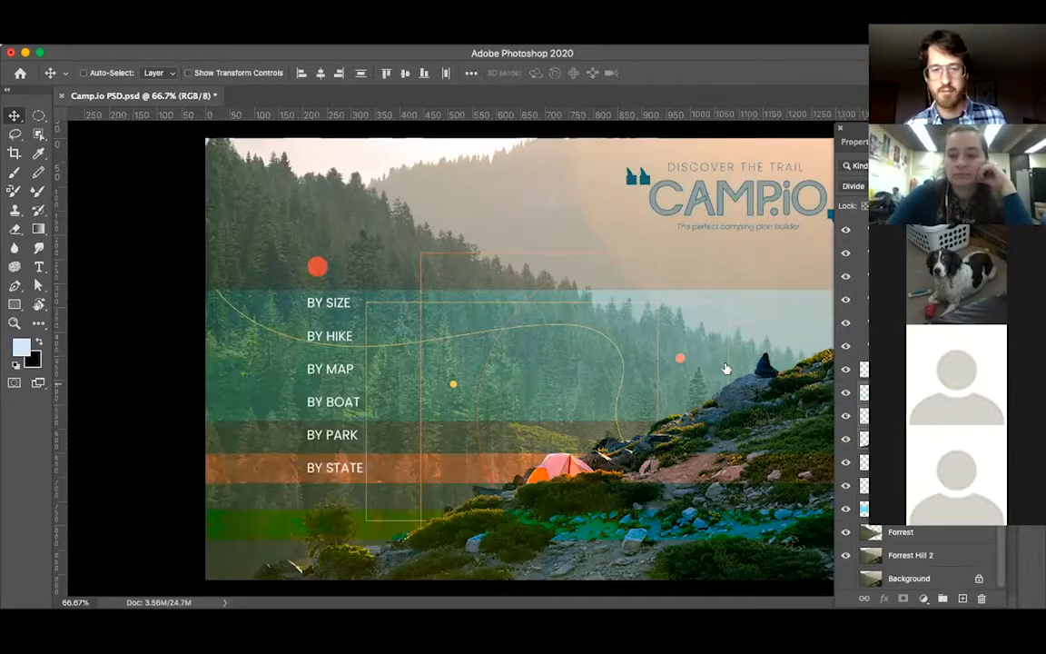
{"action": "key", "text": "super+z"}
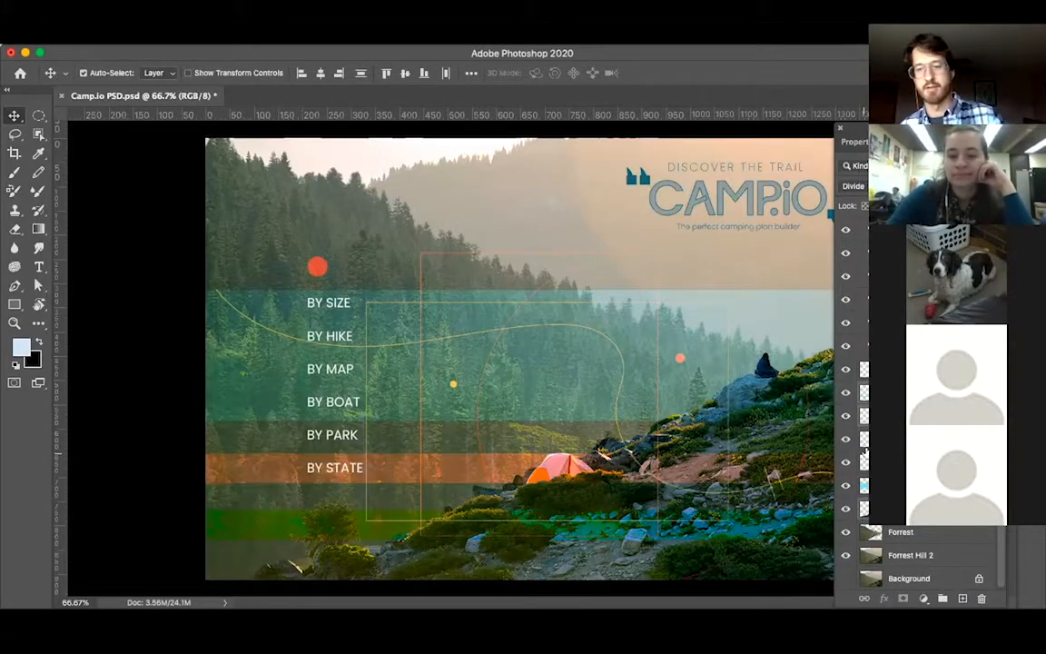
{"action": "key", "text": "super+z"}
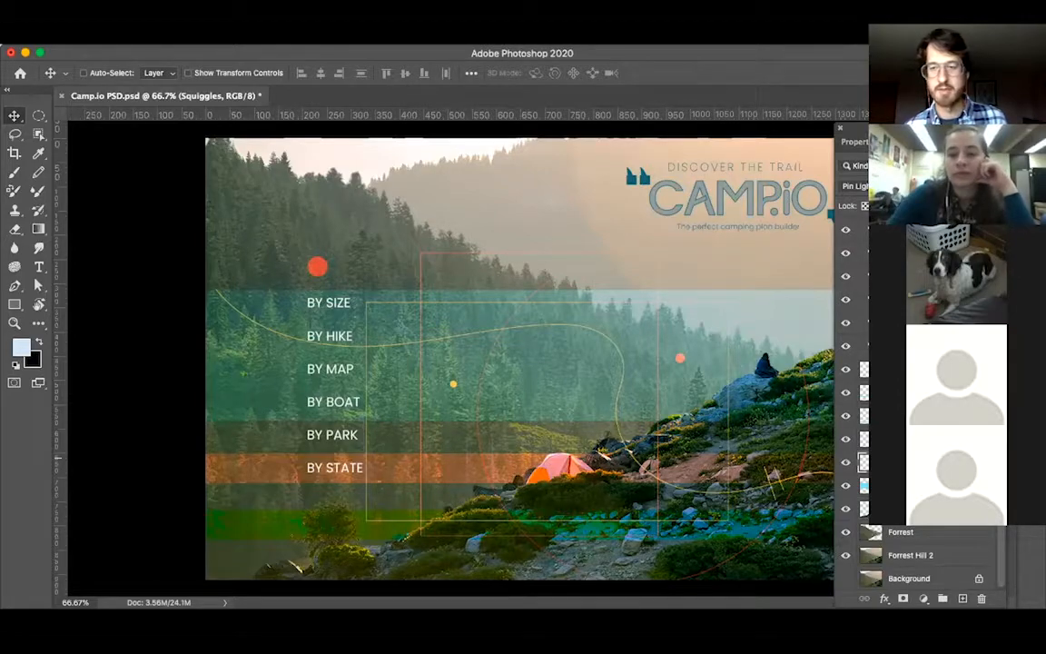
Toggle the Forrest Hill 2 and Forrest layers off and on to identify their contents, leaving both visible
{"action": "left_click", "coordinate": [858, 554]}
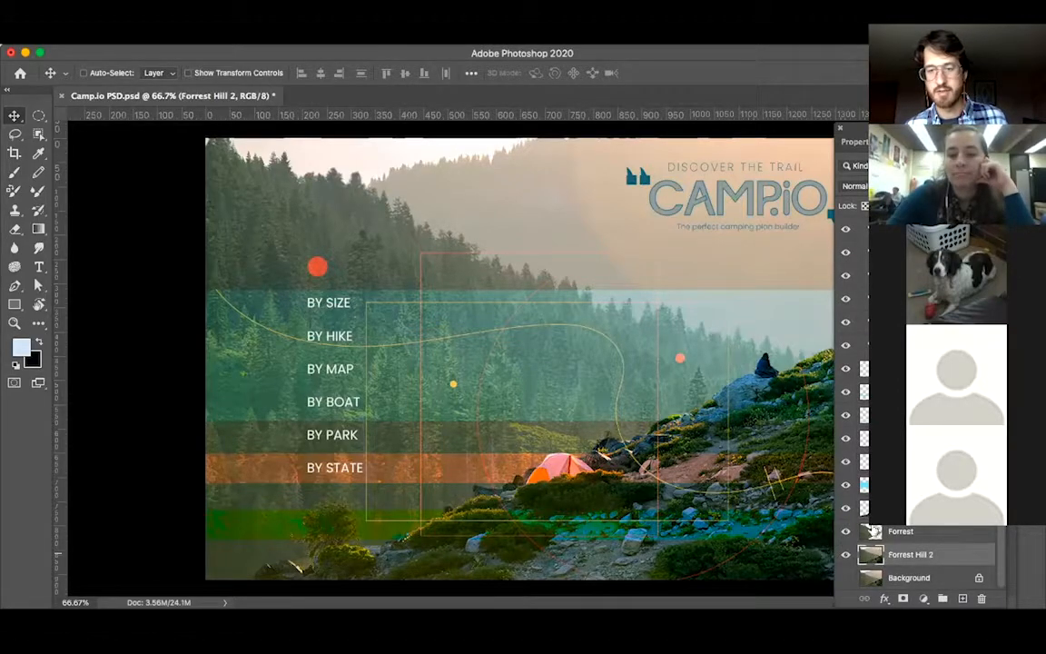
{"action": "left_click", "coordinate": [846, 554]}
{"action": "left_click", "coordinate": [846, 554]}
{"action": "left_click", "coordinate": [846, 554]}
{"action": "left_click", "coordinate": [846, 554]}
{"action": "left_click", "coordinate": [844, 531]}
{"action": "left_click", "coordinate": [844, 531]}
{"action": "left_click", "coordinate": [845, 531]}
{"action": "left_click", "coordinate": [845, 532]}
{"action": "left_click", "coordinate": [848, 533]}
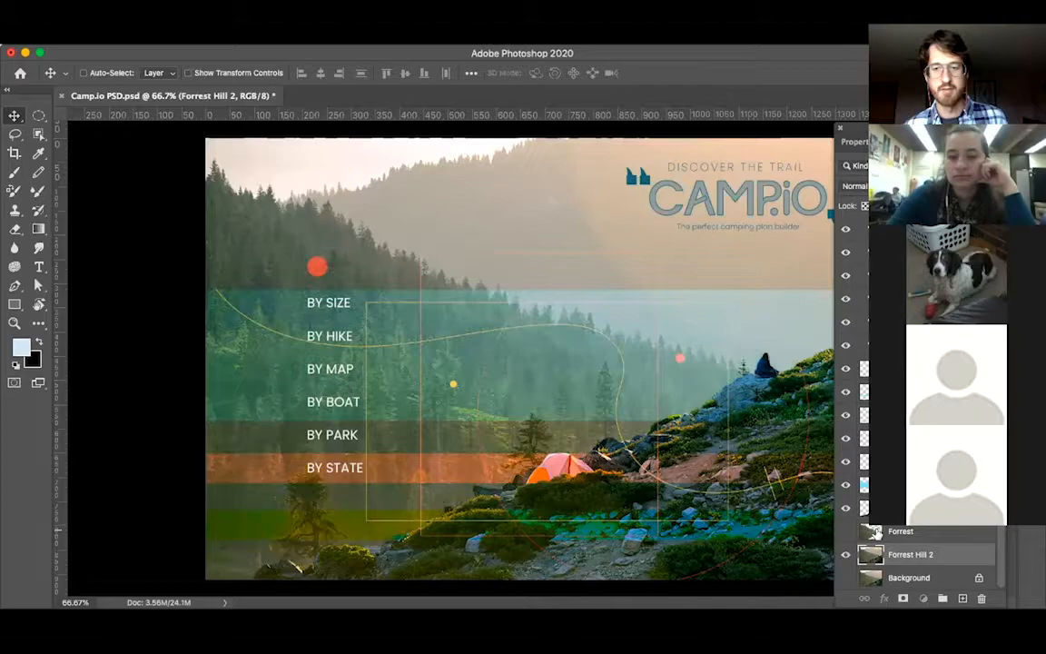
{"action": "left_click", "coordinate": [870, 532]}
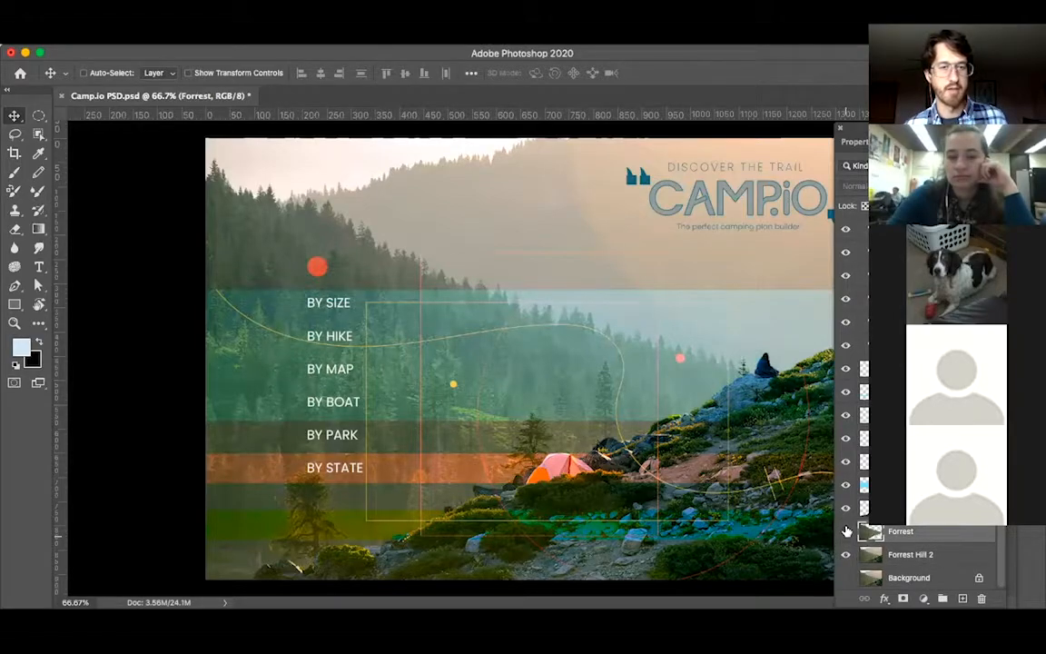
{"action": "left_click", "coordinate": [846, 531]}
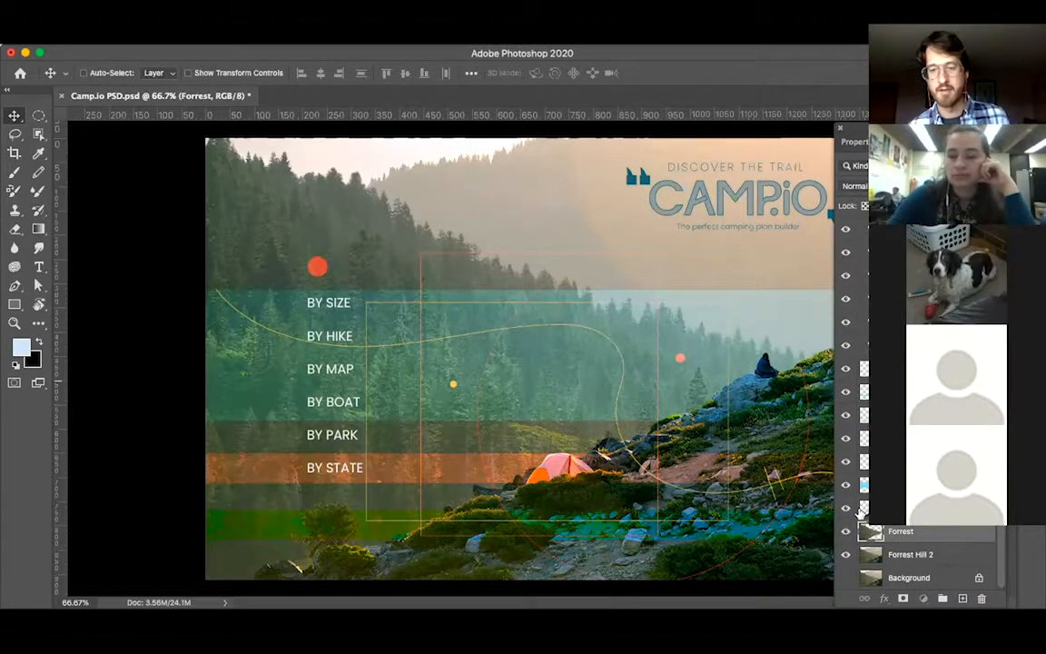
Toggle the layer directly above Forrest off and on to see what it contains
{"action": "left_click", "coordinate": [861, 511]}
{"action": "left_click", "coordinate": [845, 509]}
{"action": "left_click", "coordinate": [844, 510]}
{"action": "left_click", "coordinate": [845, 510]}
{"action": "left_click", "coordinate": [845, 510]}
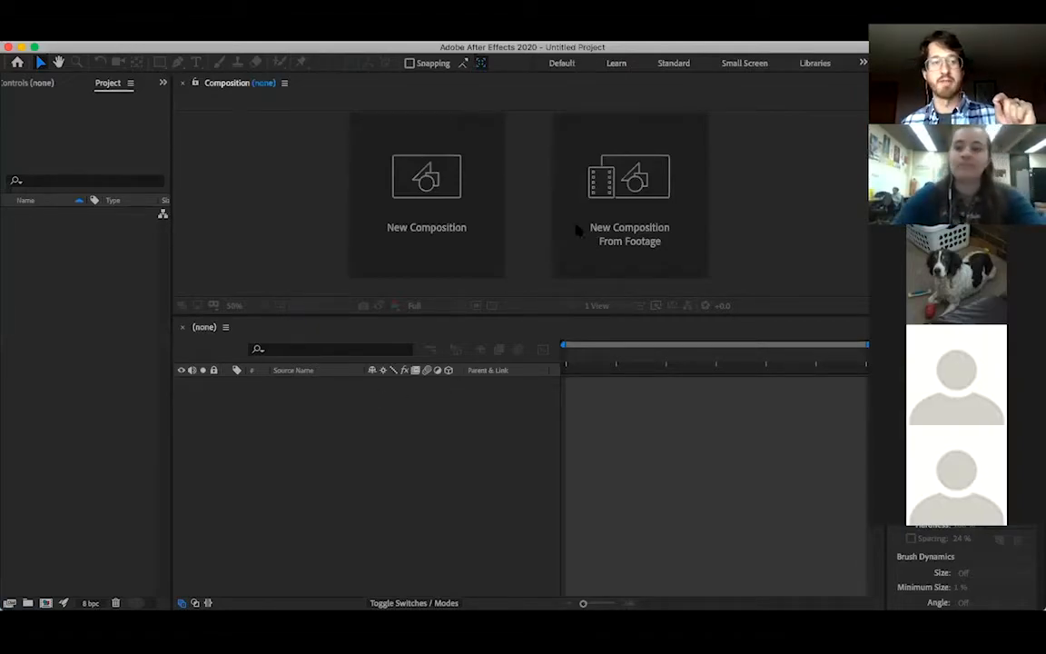
In After Effects, bring the file Camp.io PSD.psd into the empty project
{"action": "left_click", "coordinate": [140, 112]}
{"action": "left_click", "coordinate": [128, 36]}
{"action": "left_click", "coordinate": [128, 35]}
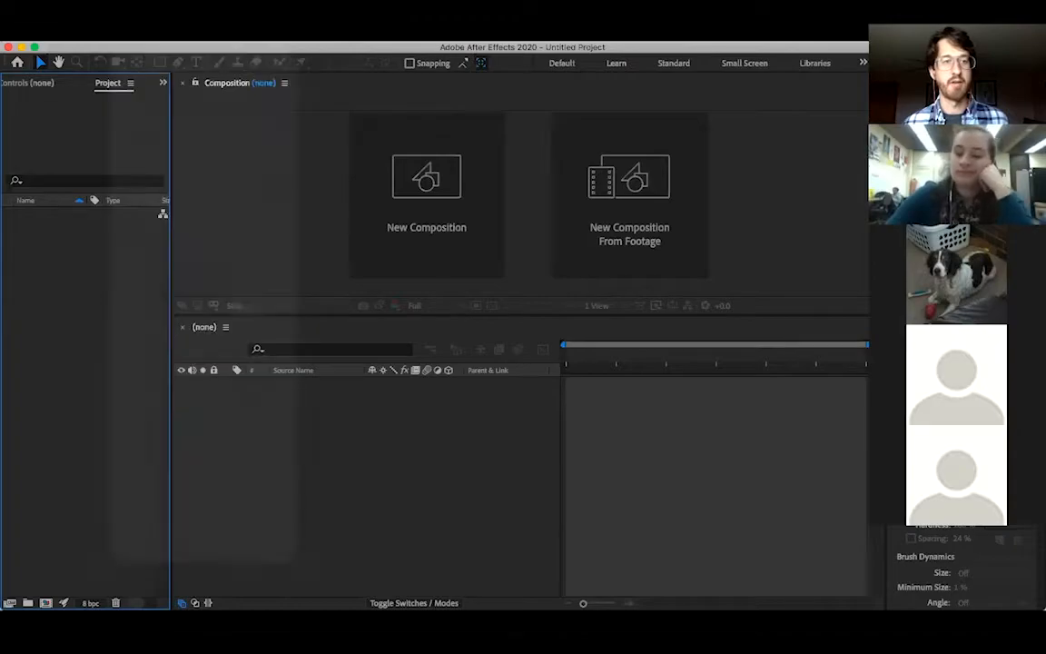
{"action": "left_click", "coordinate": [128, 36]}
{"action": "left_click", "coordinate": [191, 162]}
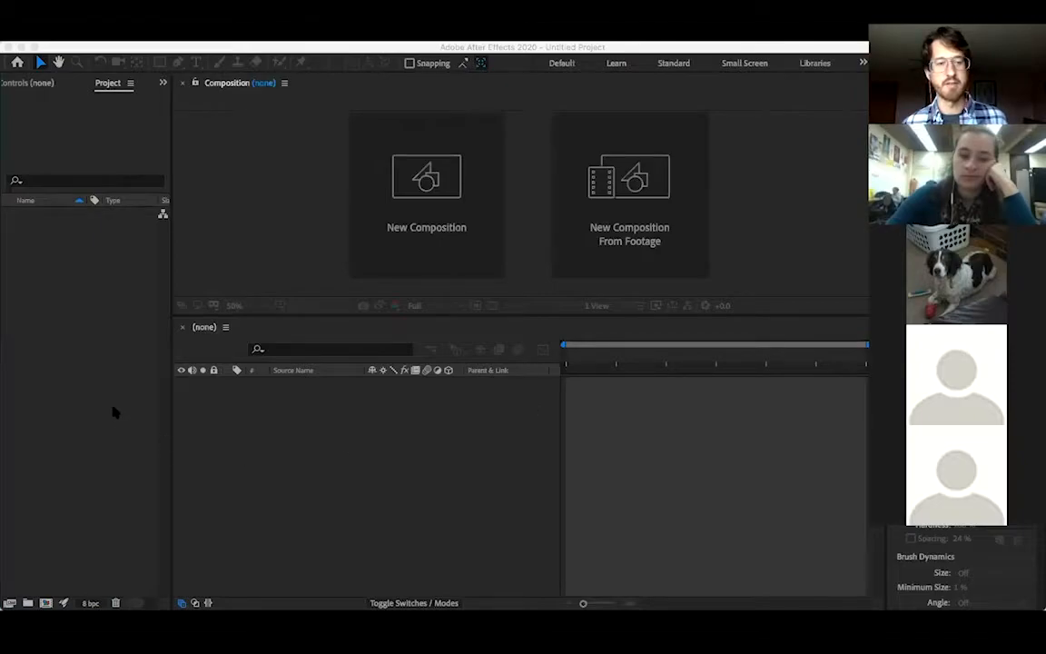
{"action": "left_click", "coordinate": [129, 100]}
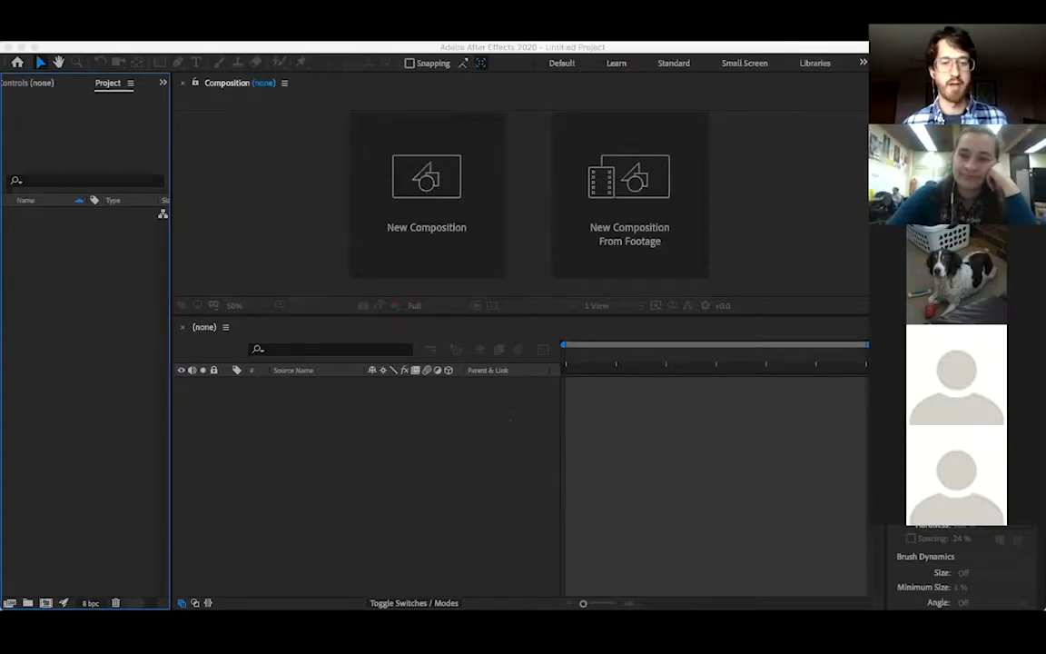
{"action": "left_click_drag", "start_coordinate": [534, 410], "coordinate": [116, 418]}
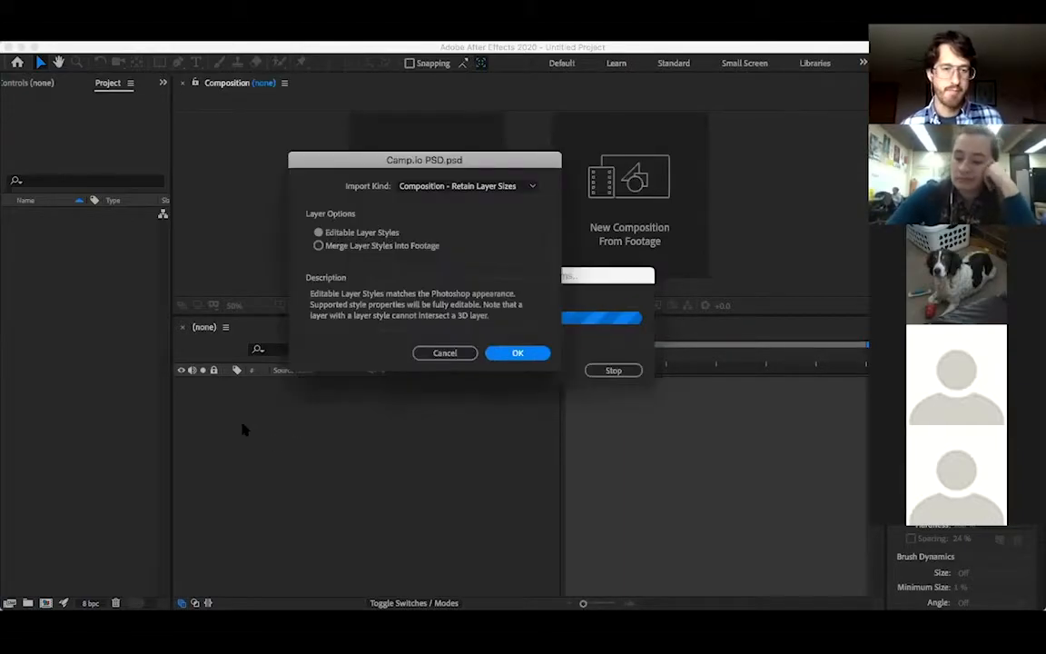
Import the PSD as Composition - Retain Layer Sizes with Editable Layer Styles
{"action": "left_click_drag", "start_coordinate": [473, 158], "coordinate": [574, 143]}
{"action": "left_click", "coordinate": [545, 163]}
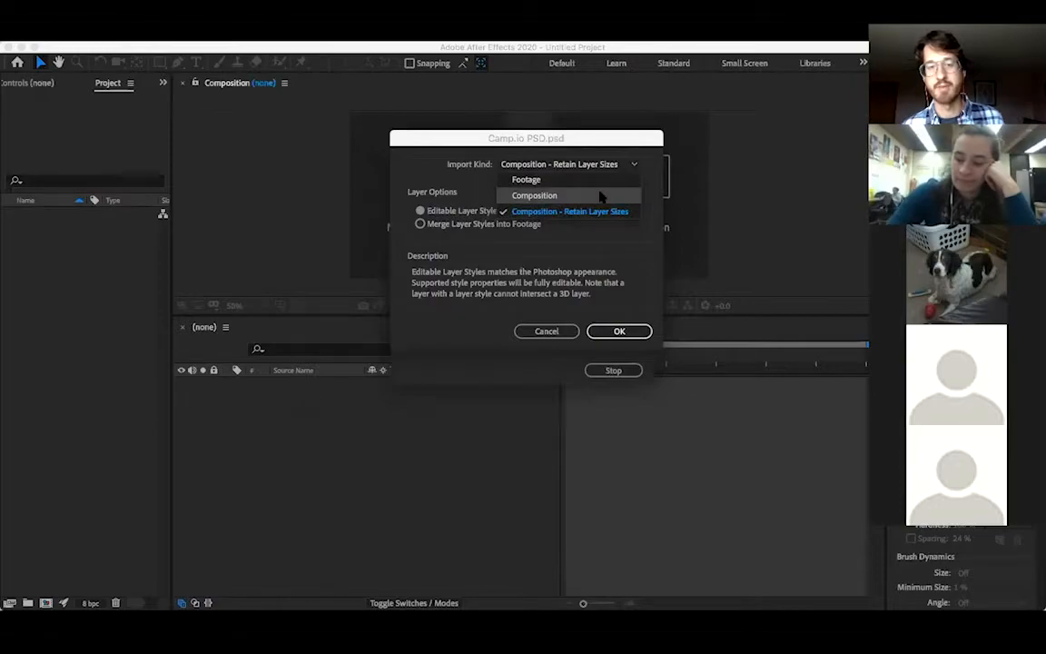
{"action": "left_click", "coordinate": [600, 211]}
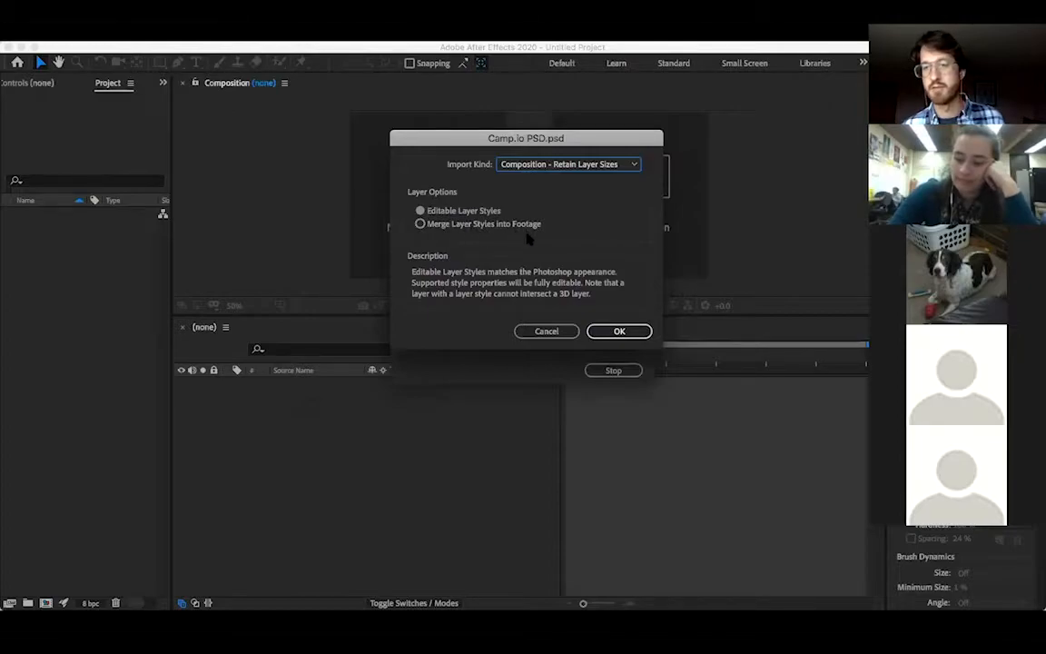
{"action": "left_click", "coordinate": [614, 332]}
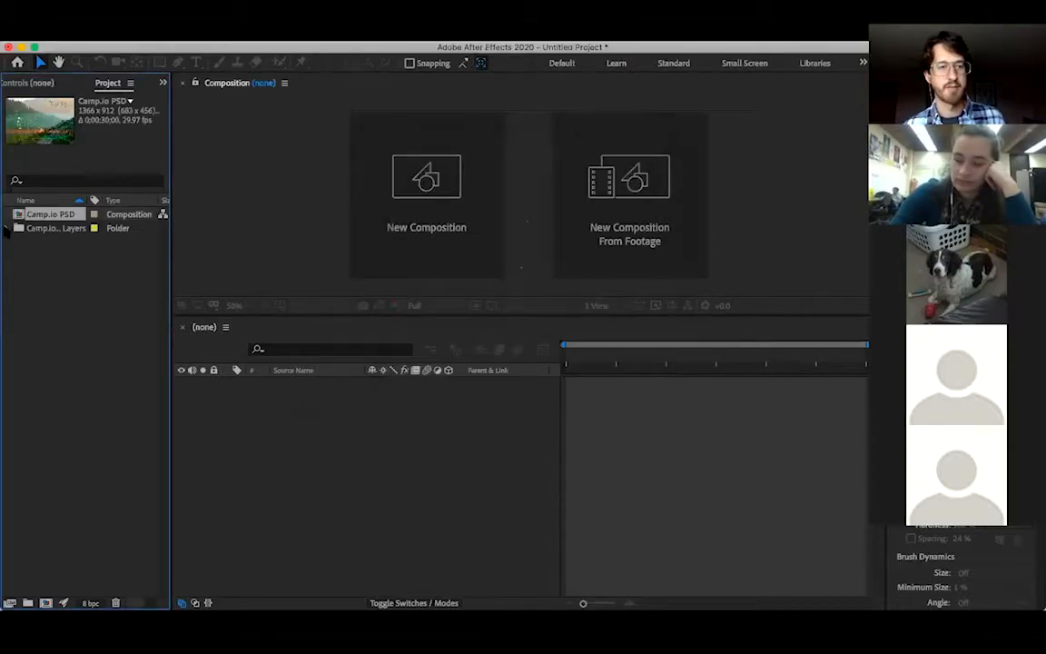
Check the contents of the imported layers folder, then place the Camp.io PSD composition in the empty timeline to create a new composition
{"action": "left_click", "coordinate": [9, 229]}
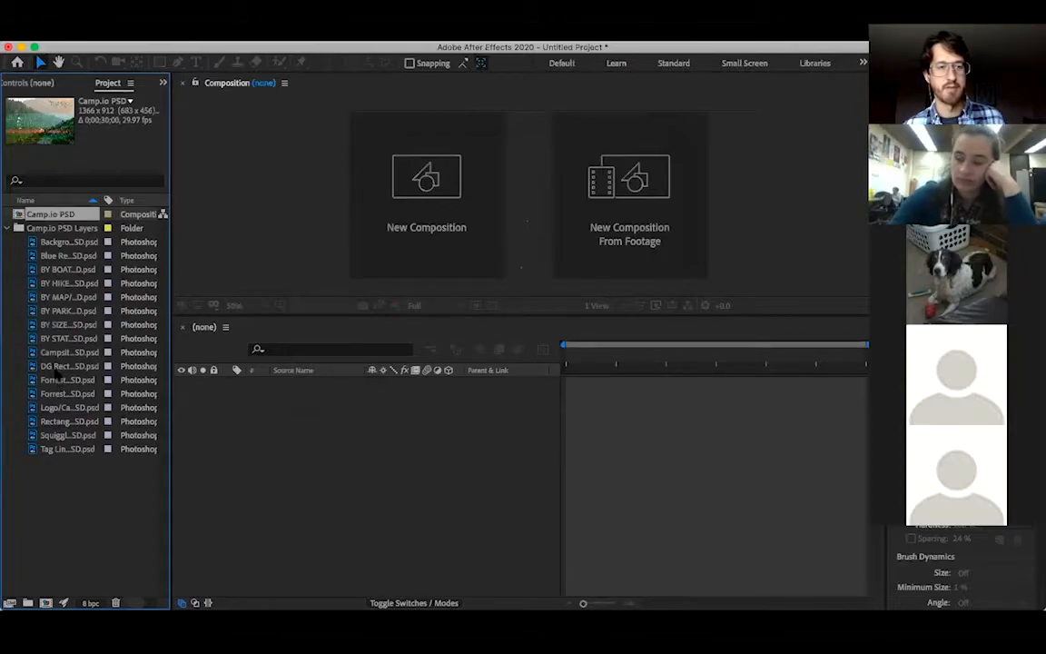
{"action": "left_click", "coordinate": [6, 228]}
{"action": "left_click_drag", "start_coordinate": [41, 216], "coordinate": [384, 446]}
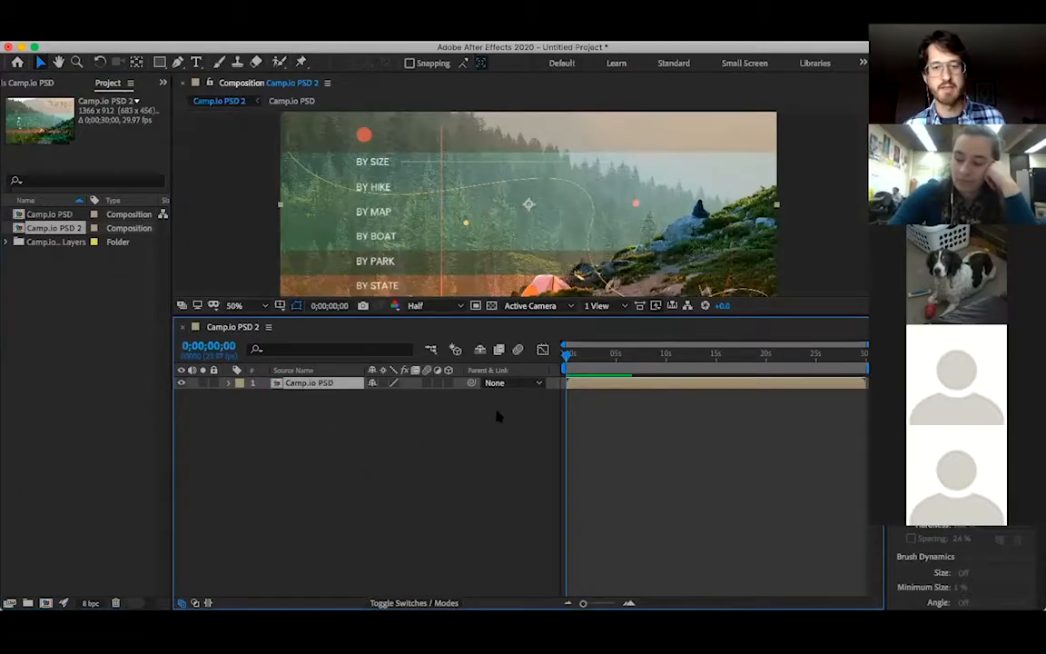
Open the nested Camp.io PSD composition to examine its individual layers, then close it again
{"action": "left_click_drag", "start_coordinate": [406, 315], "coordinate": [418, 487]}
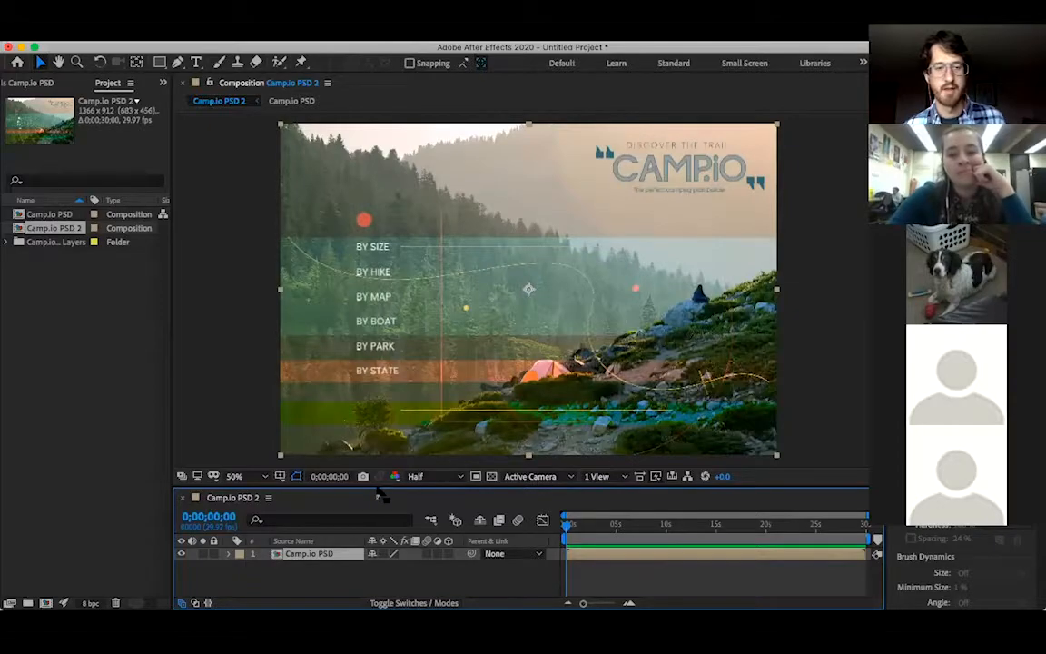
{"action": "left_click_drag", "start_coordinate": [381, 490], "coordinate": [380, 410]}
{"action": "left_click_drag", "start_coordinate": [381, 338], "coordinate": [380, 329]}
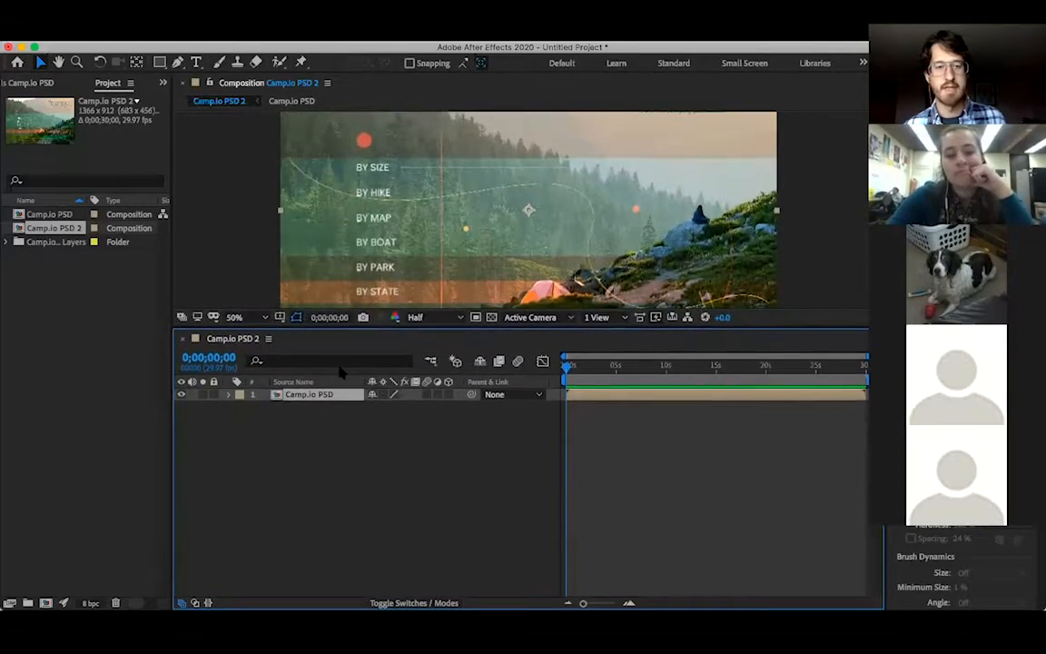
{"action": "double_click", "coordinate": [278, 396]}
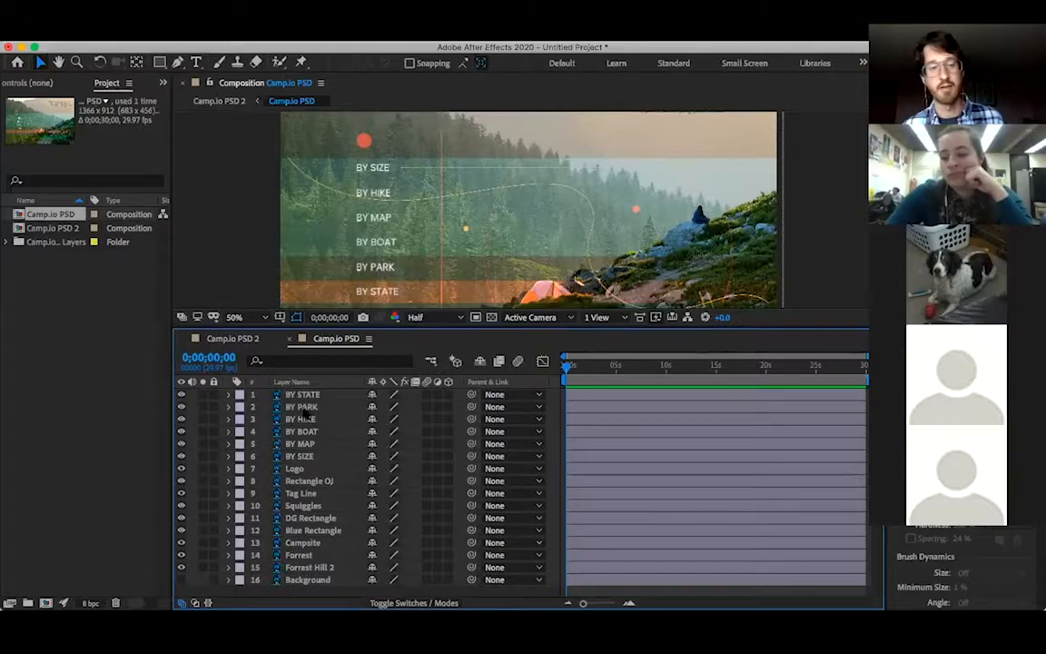
{"action": "left_click", "coordinate": [289, 337]}
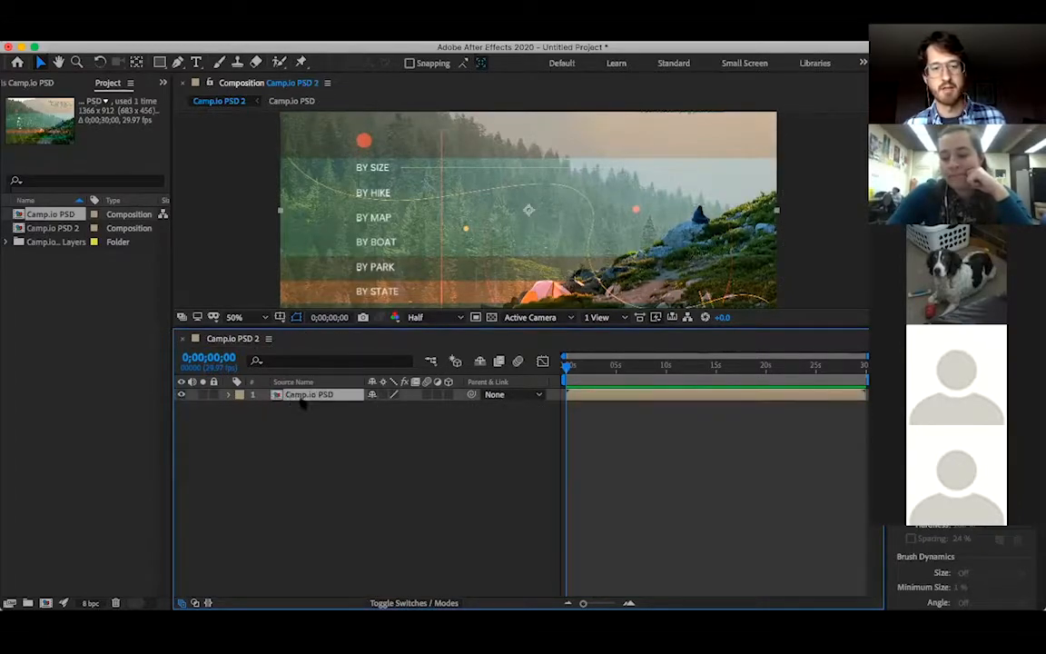
Set the height of the Camp.io PSD 2 composition to 768 px
{"action": "left_click_drag", "start_coordinate": [446, 331], "coordinate": [449, 518]}
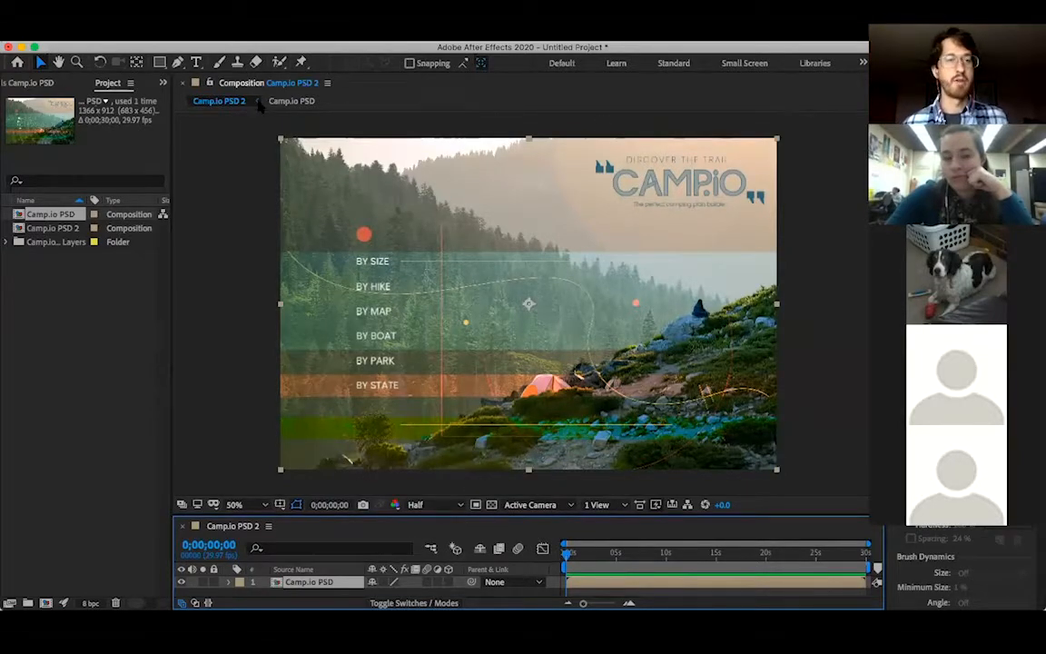
{"action": "left_click", "coordinate": [207, 36]}
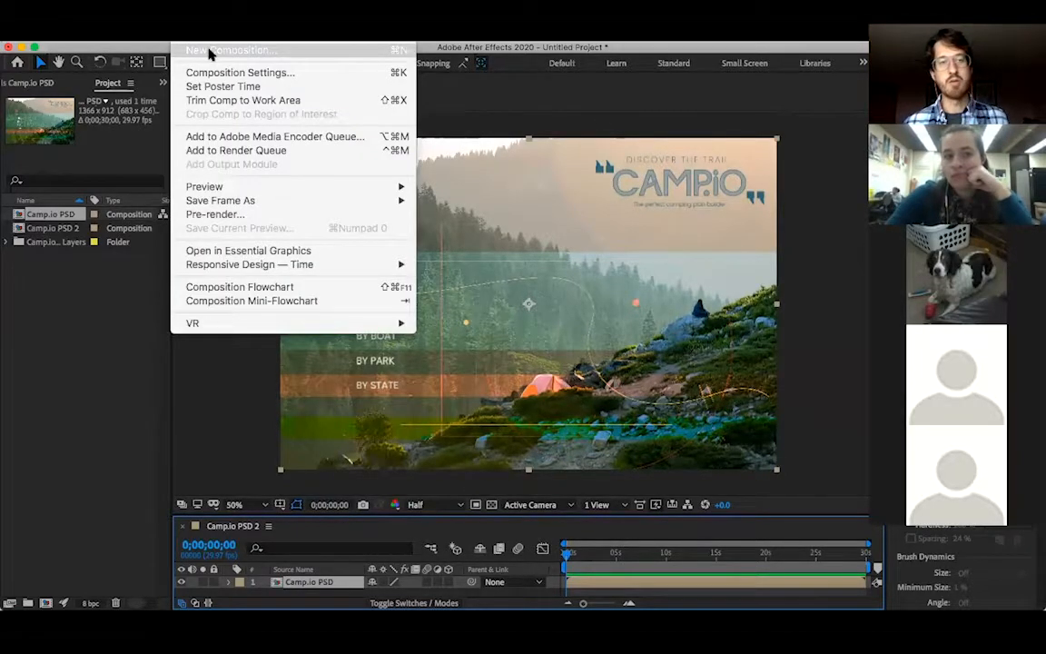
{"action": "left_click", "coordinate": [284, 78]}
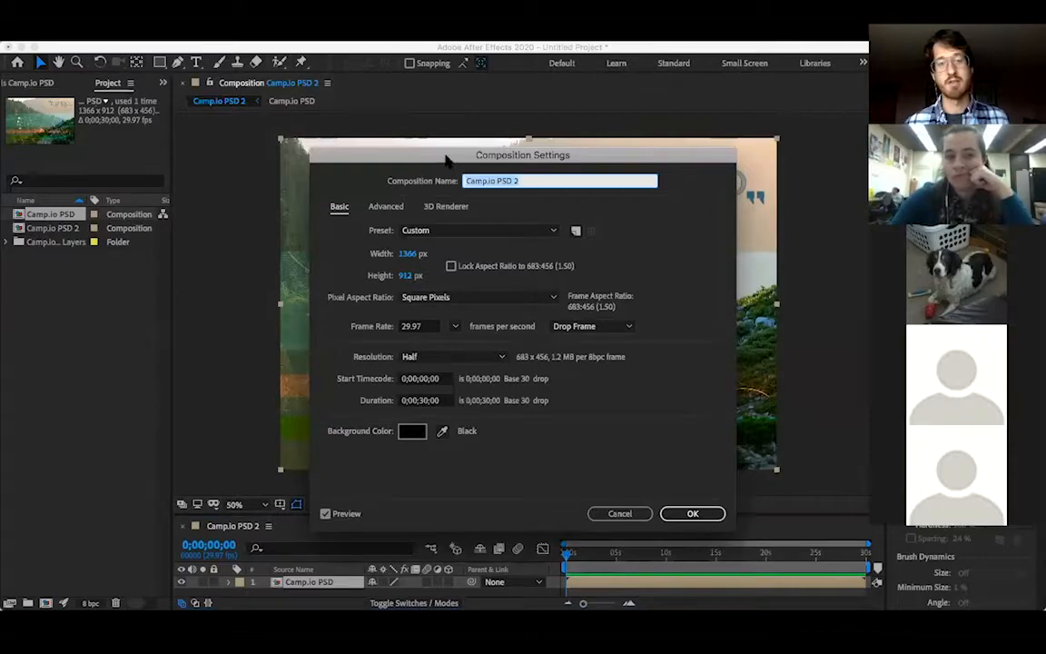
{"action": "left_click_drag", "start_coordinate": [478, 110], "coordinate": [496, 93]}
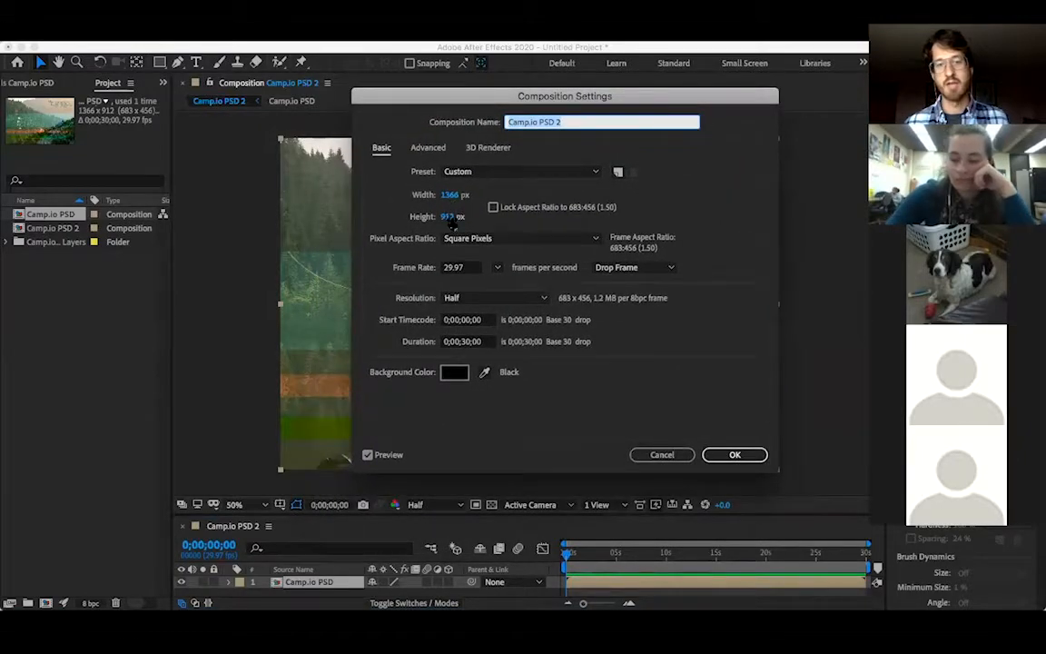
{"action": "left_click", "coordinate": [447, 217]}
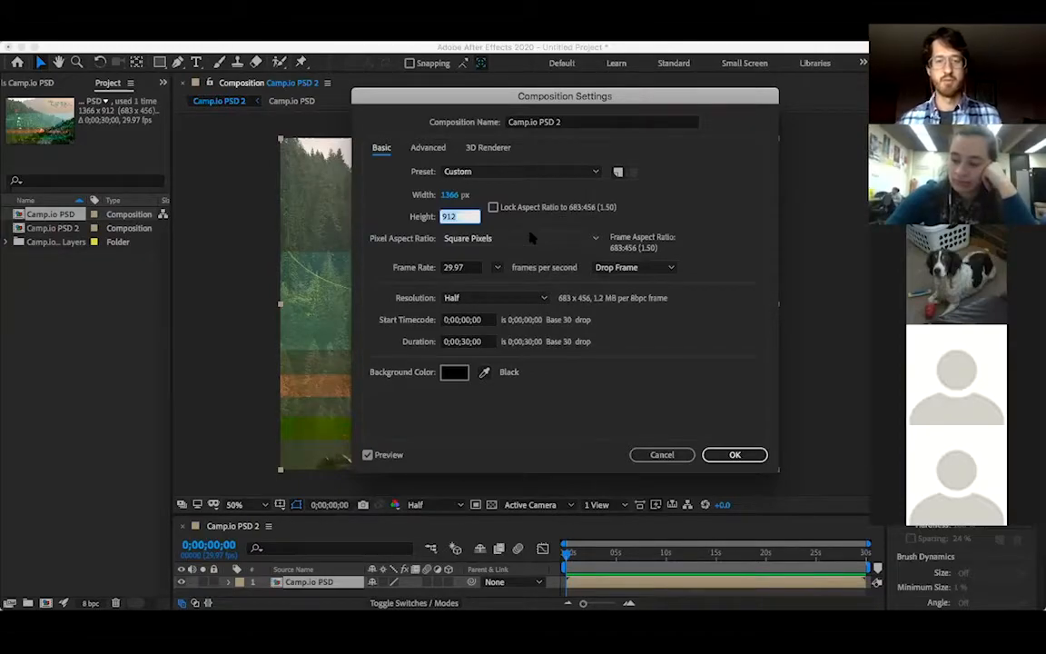
{"action": "type", "text": "768"}
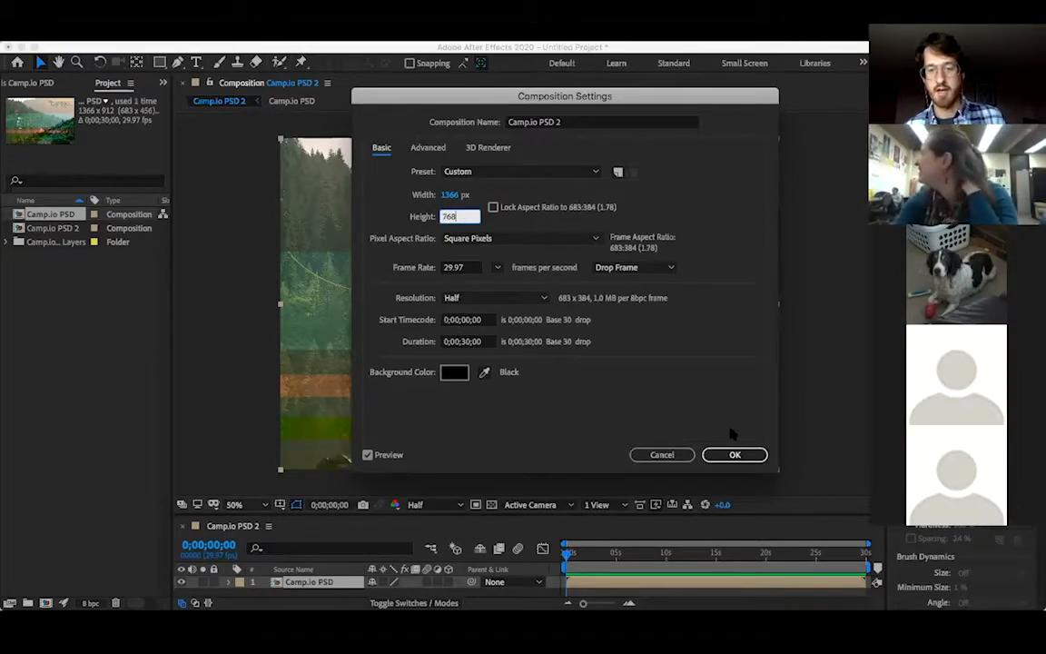
{"action": "left_click", "coordinate": [729, 454]}
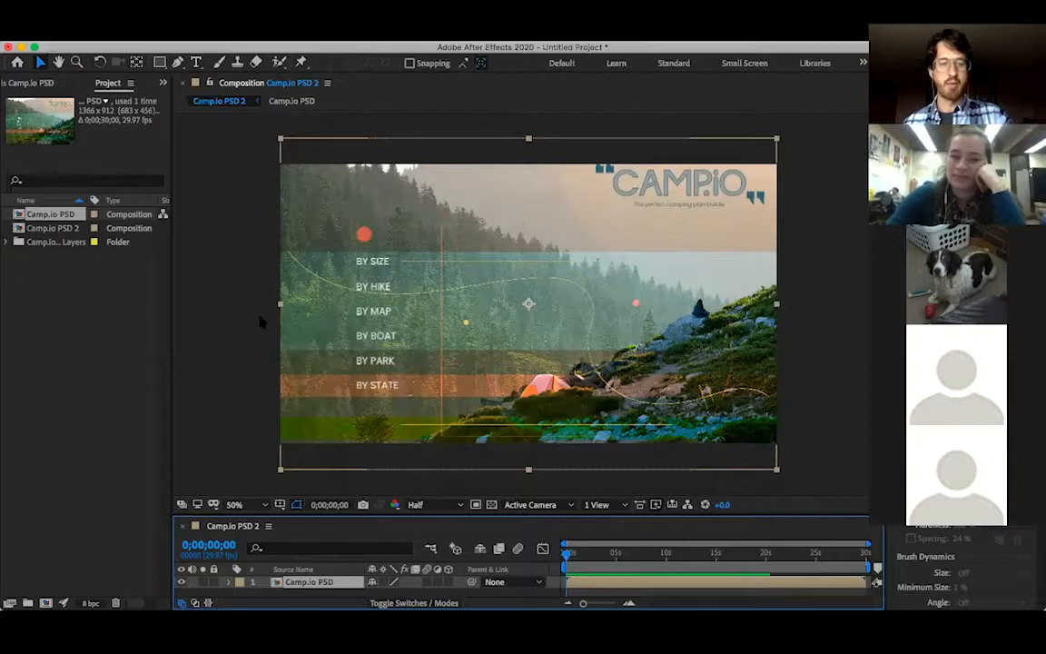
Open the nested Camp.io PSD composition and enlarge the timeline area so all its layers fit
{"action": "left_click_drag", "start_coordinate": [590, 514], "coordinate": [597, 338]}
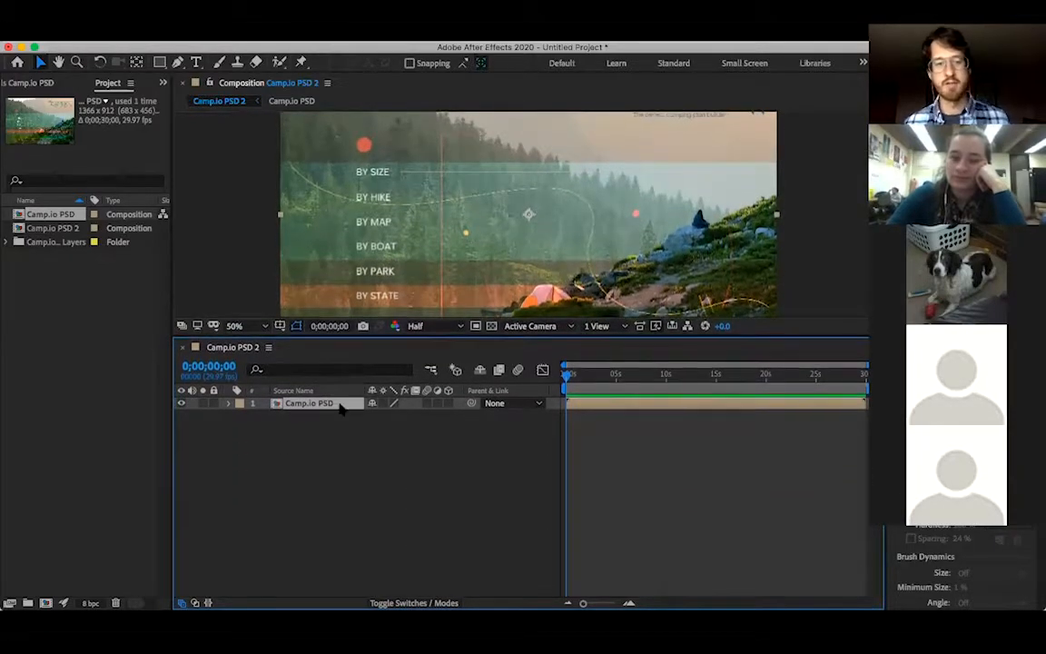
{"action": "left_click", "coordinate": [285, 420]}
{"action": "left_click", "coordinate": [278, 406]}
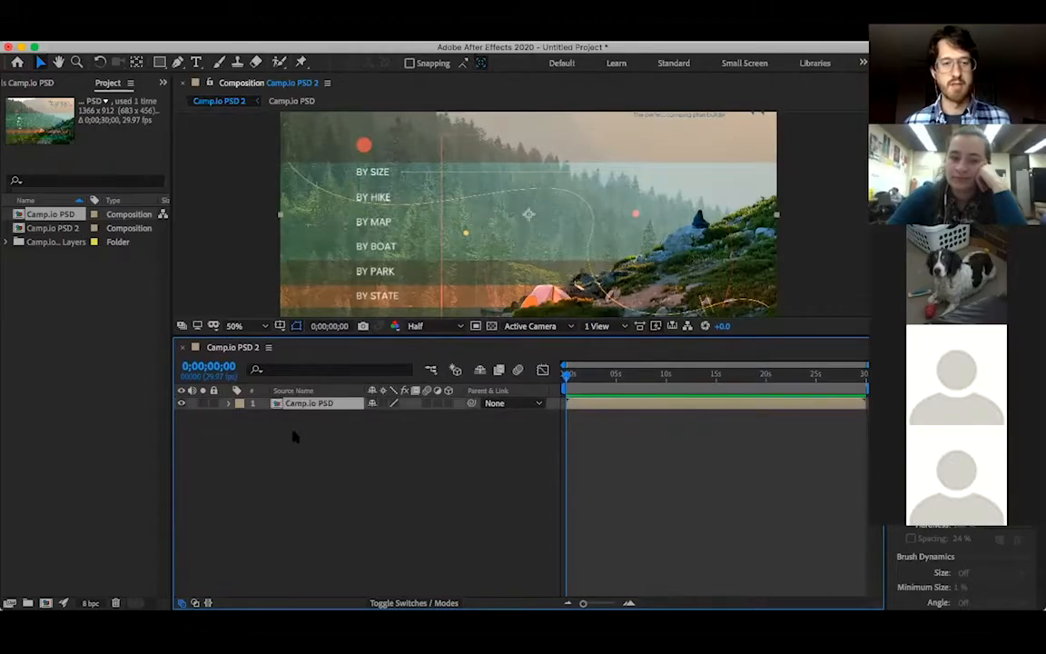
{"action": "double_click", "coordinate": [278, 403]}
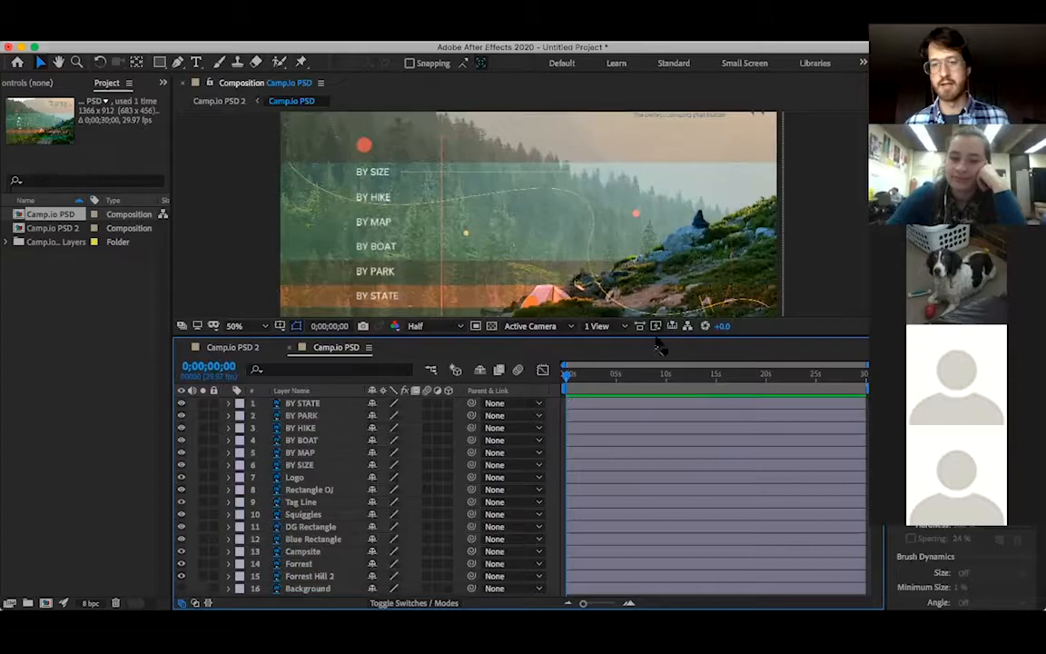
{"action": "left_click_drag", "start_coordinate": [587, 335], "coordinate": [587, 254]}
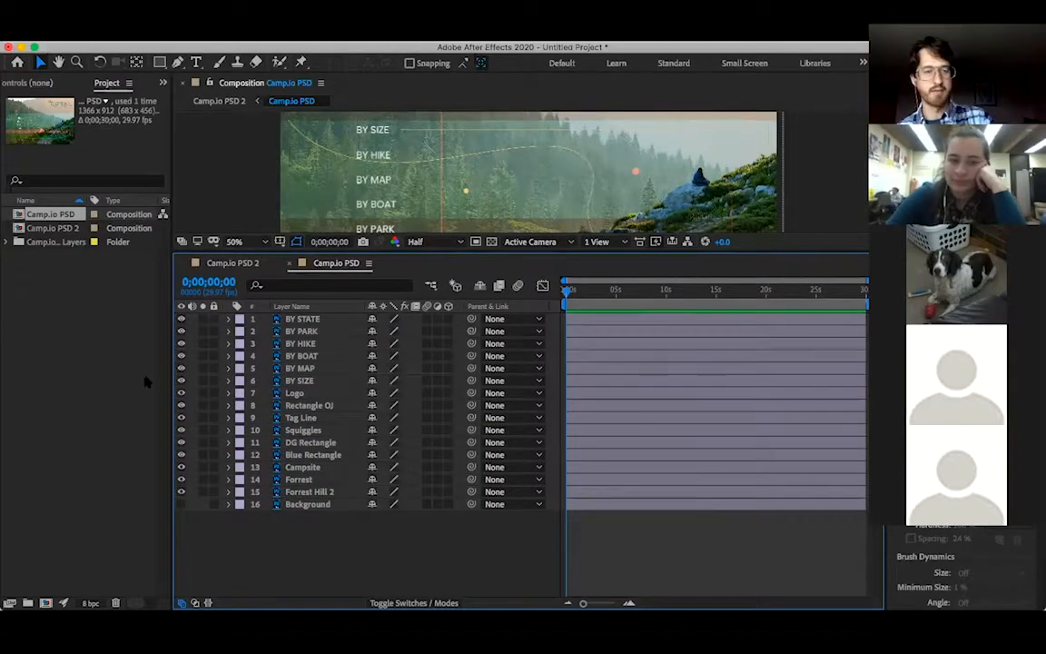
Maximize the composition view, restore the normal layout and maximize it again to inspect the whole artwork
{"action": "key", "text": "grave"}
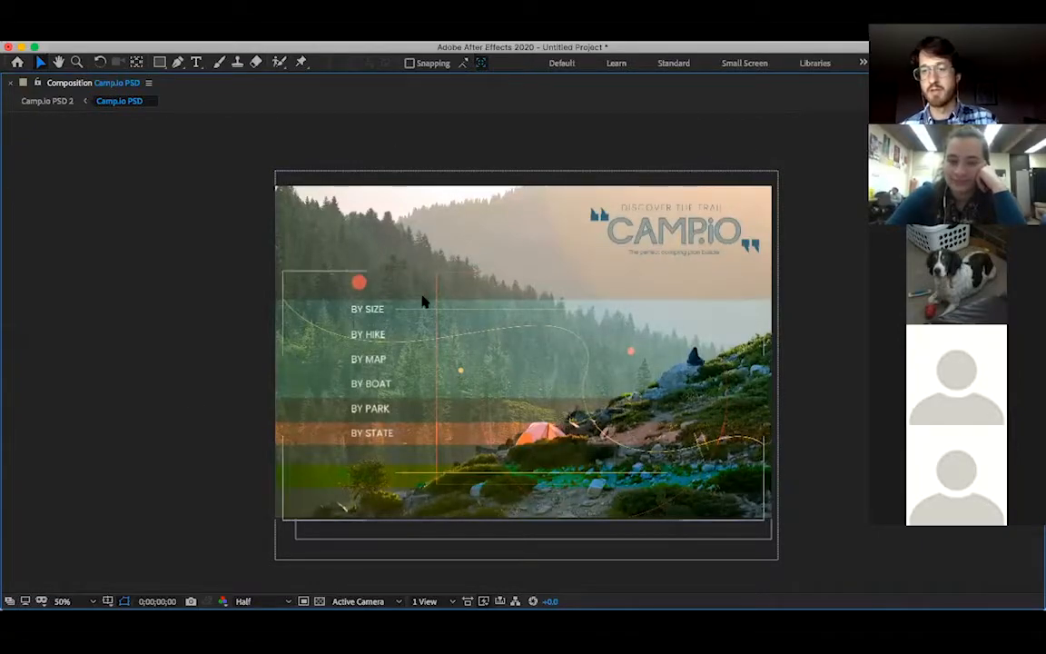
{"action": "key", "text": "grave"}
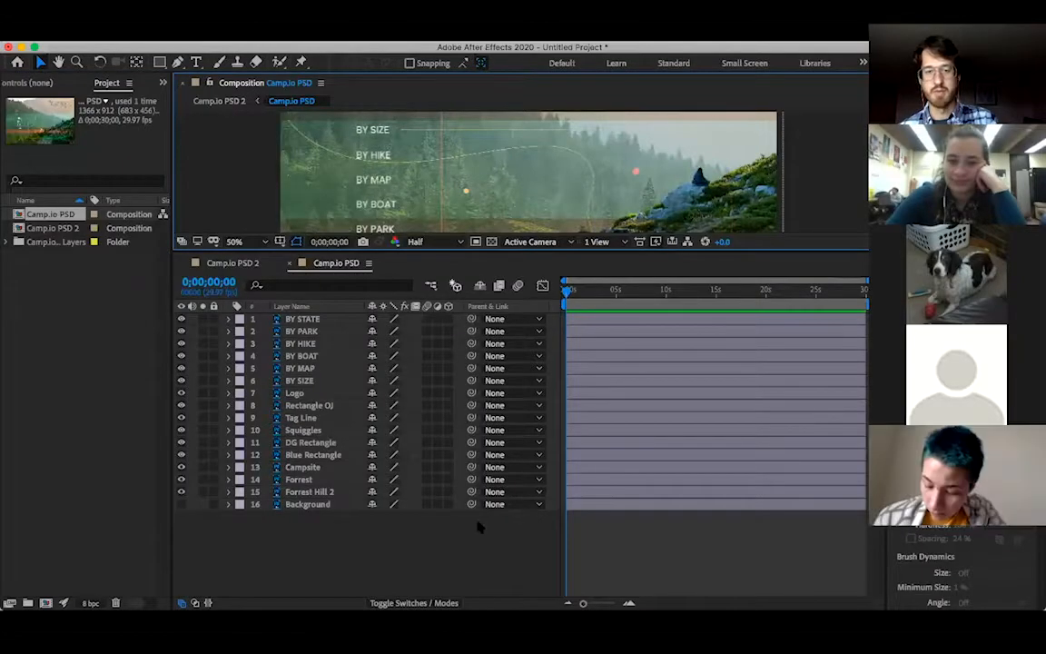
{"action": "key", "text": "grave"}
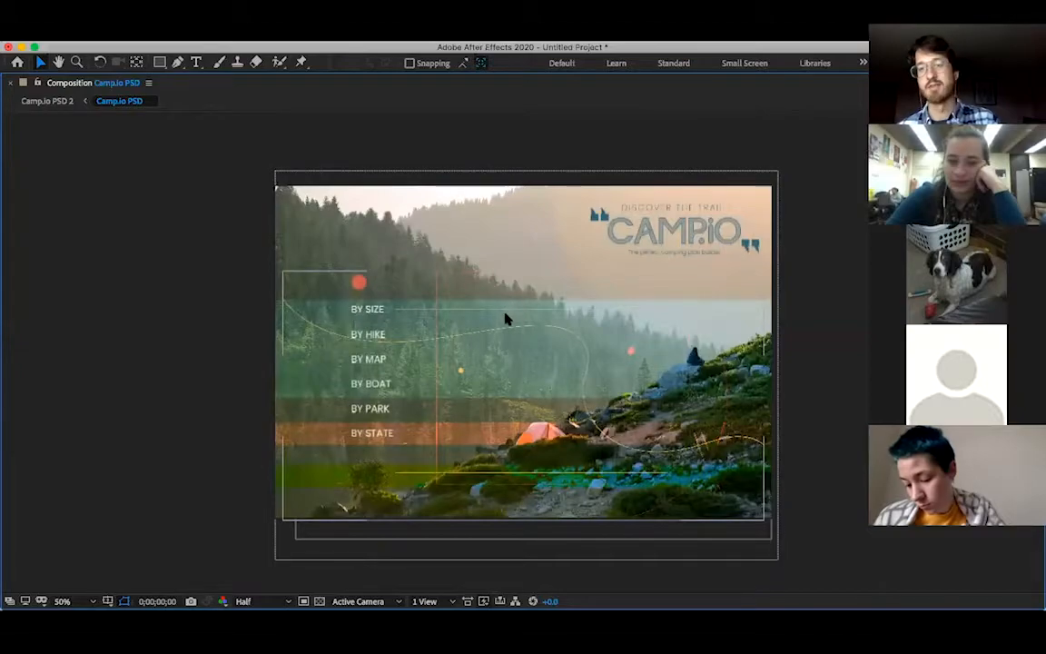
Restore the normal panel layout and give the Campsite, Forrest and Forrest Hill 2 layers the Fuchsia label color
{"action": "key", "text": "grave"}
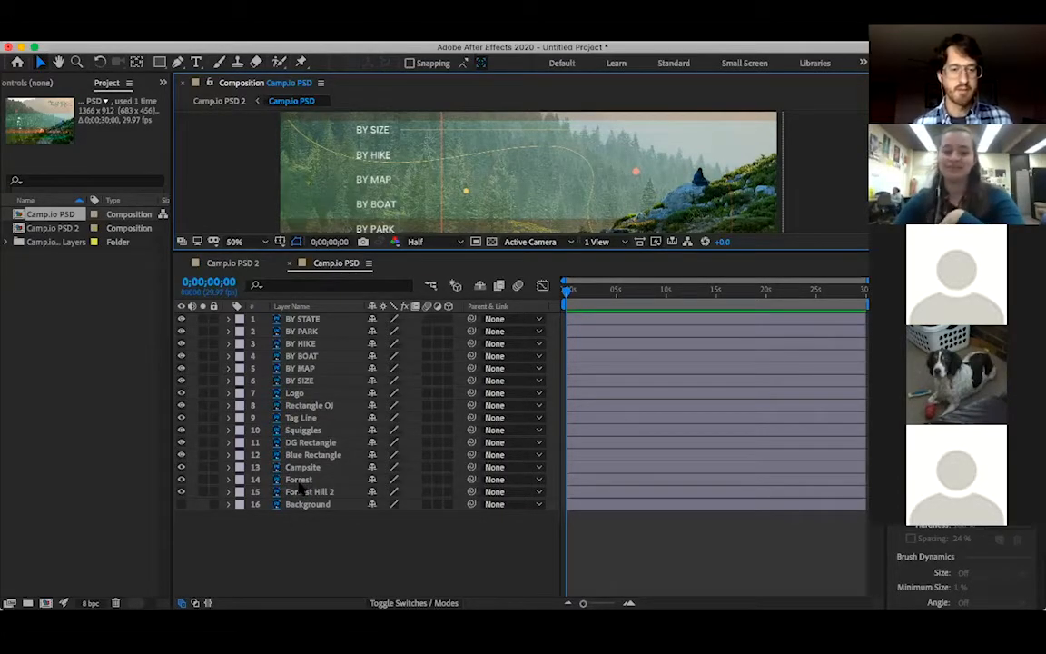
{"action": "left_click", "coordinate": [302, 468]}
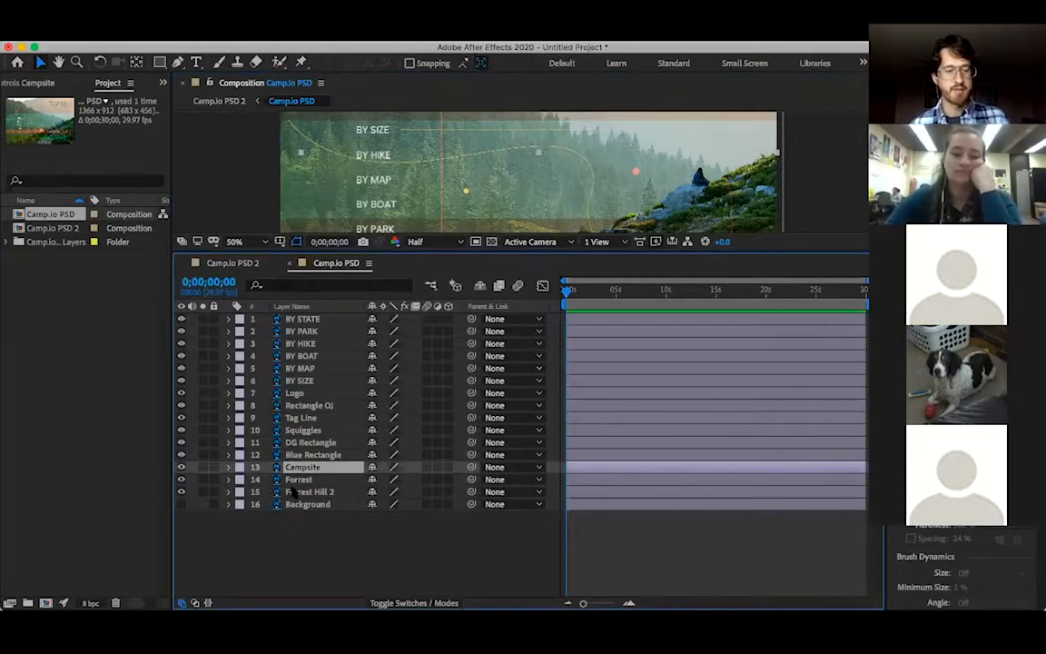
{"action": "left_click", "coordinate": [297, 490], "text": "shift"}
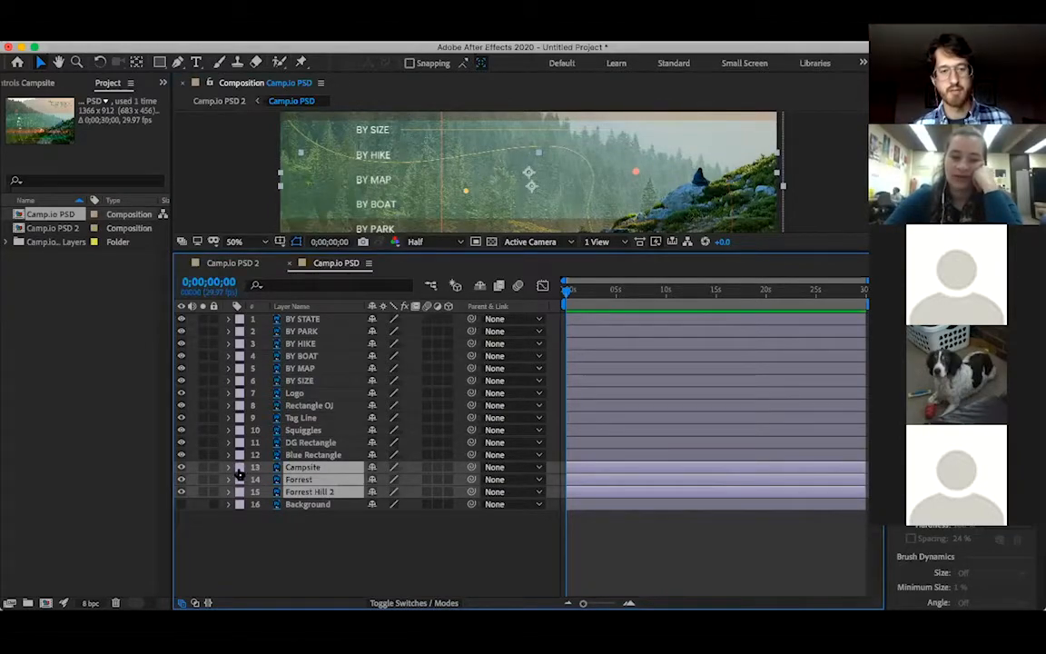
{"action": "left_click", "coordinate": [241, 467]}
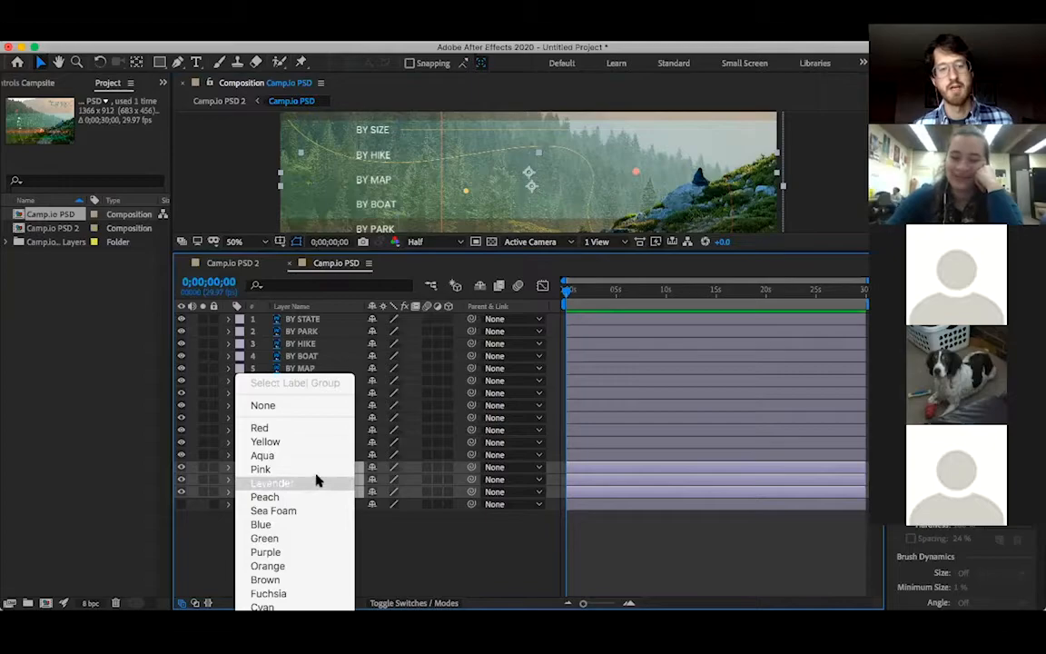
{"action": "left_click", "coordinate": [329, 591]}
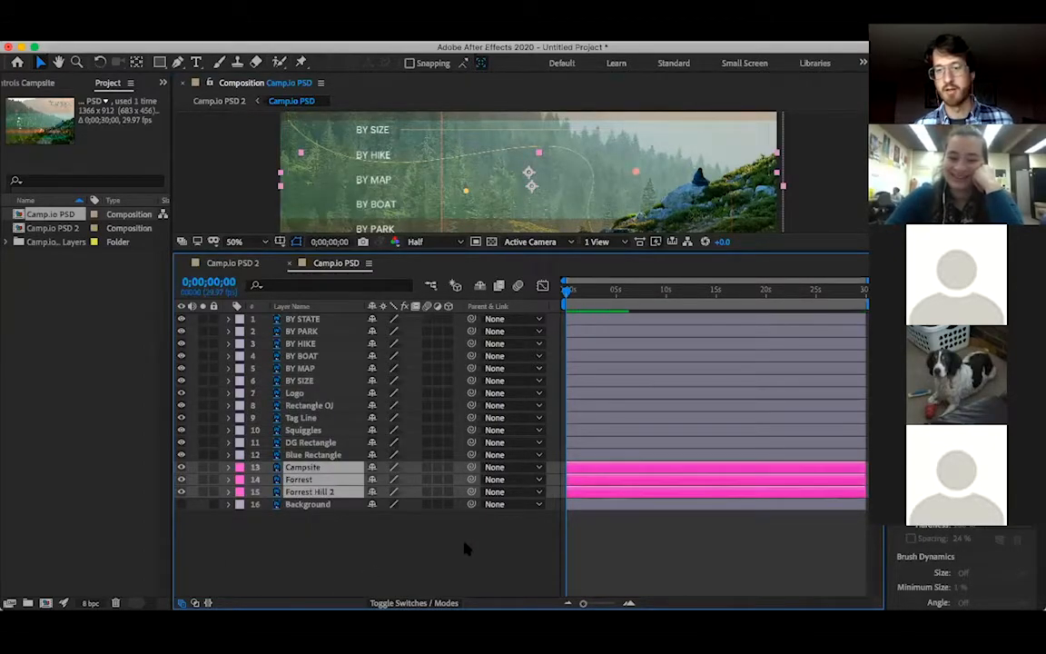
{"action": "left_click", "coordinate": [448, 560]}
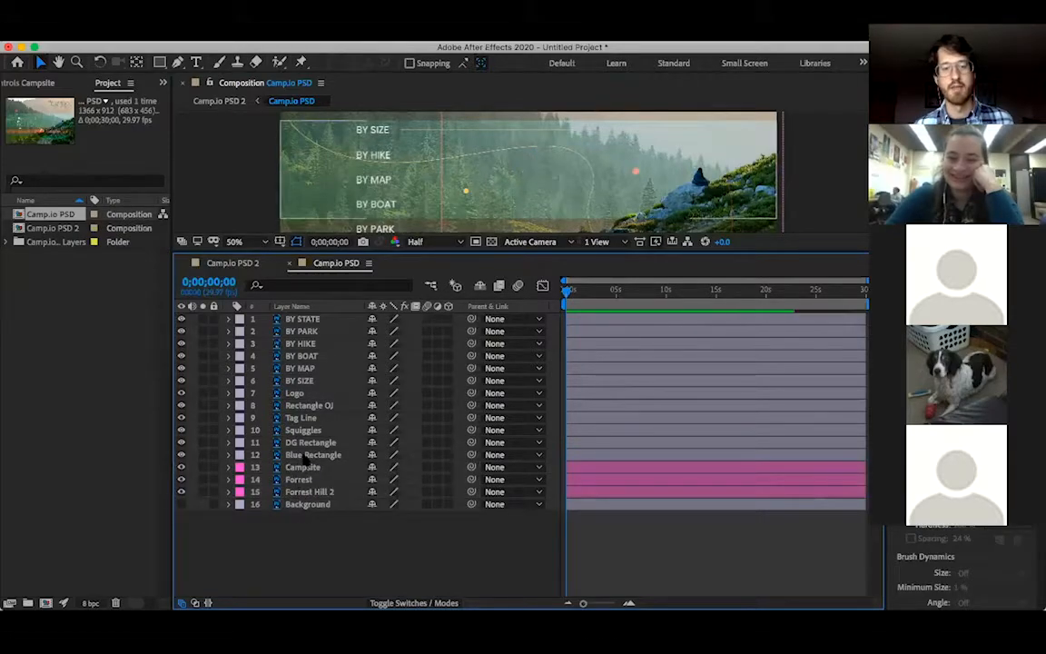
Give the Blue Rectangle, DG Rectangle and Rectangle OJ layers the Cyan label color
{"action": "left_click", "coordinate": [343, 452]}
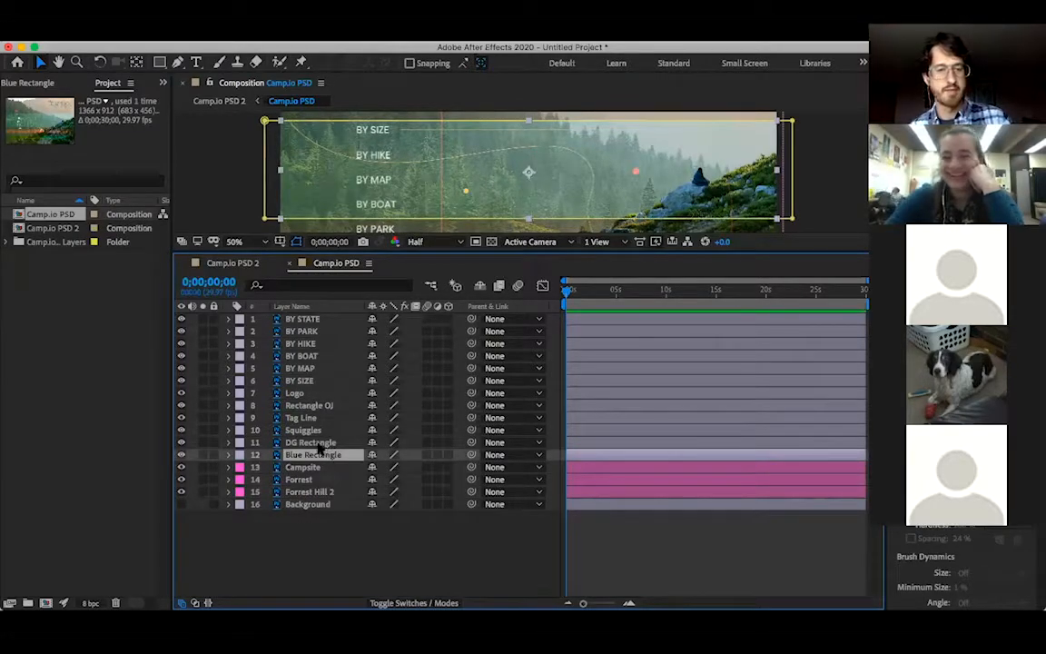
{"action": "left_click", "coordinate": [318, 443], "text": "shift"}
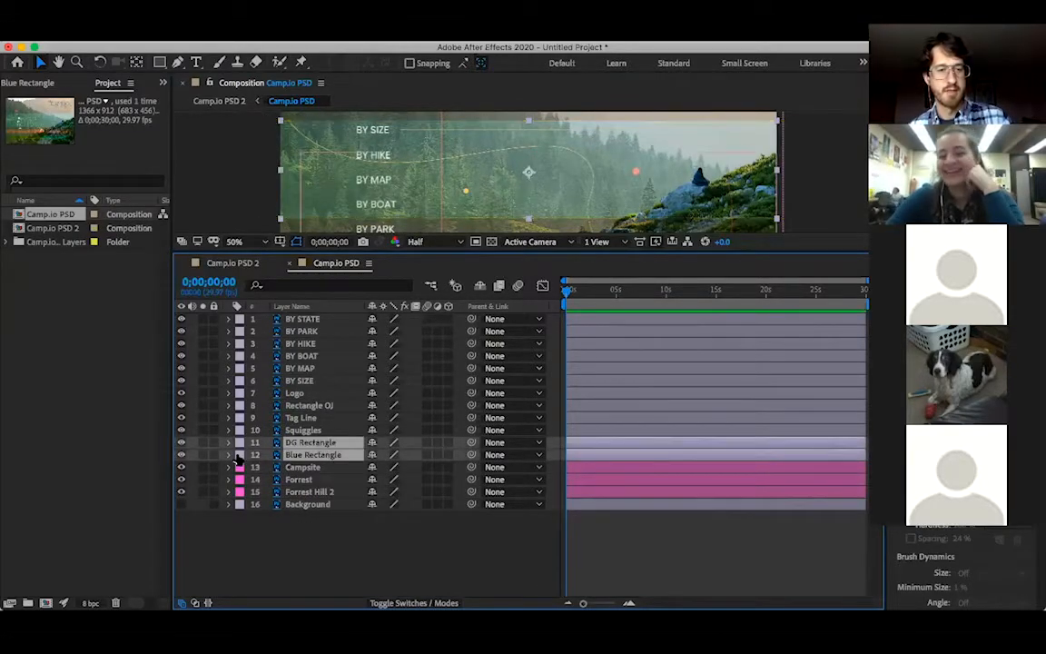
{"action": "left_click", "coordinate": [325, 406], "text": "super"}
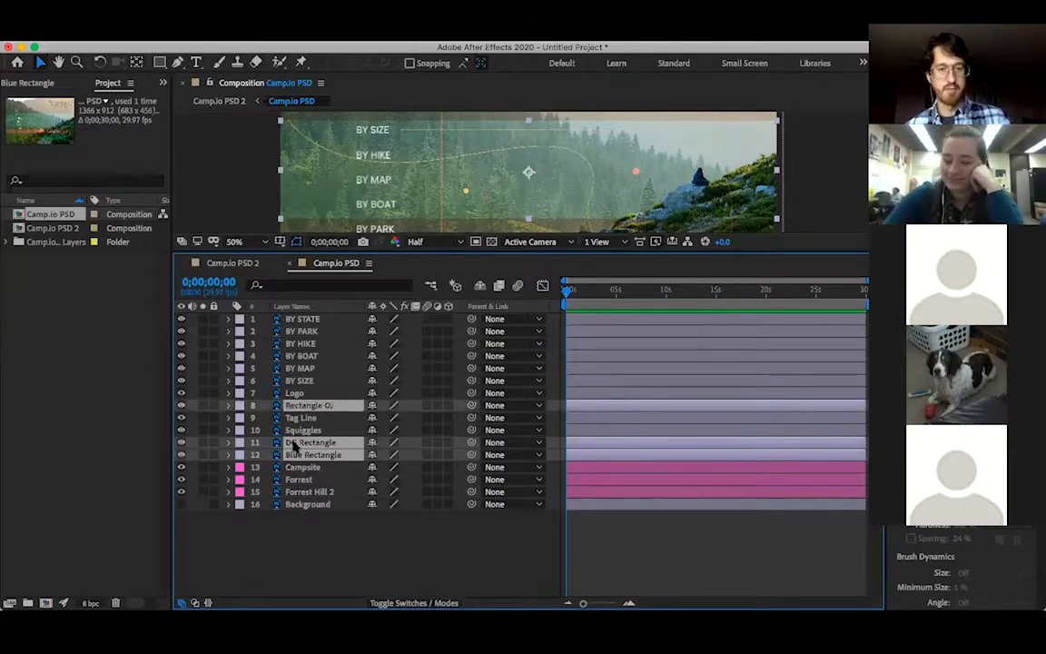
{"action": "left_click", "coordinate": [239, 443]}
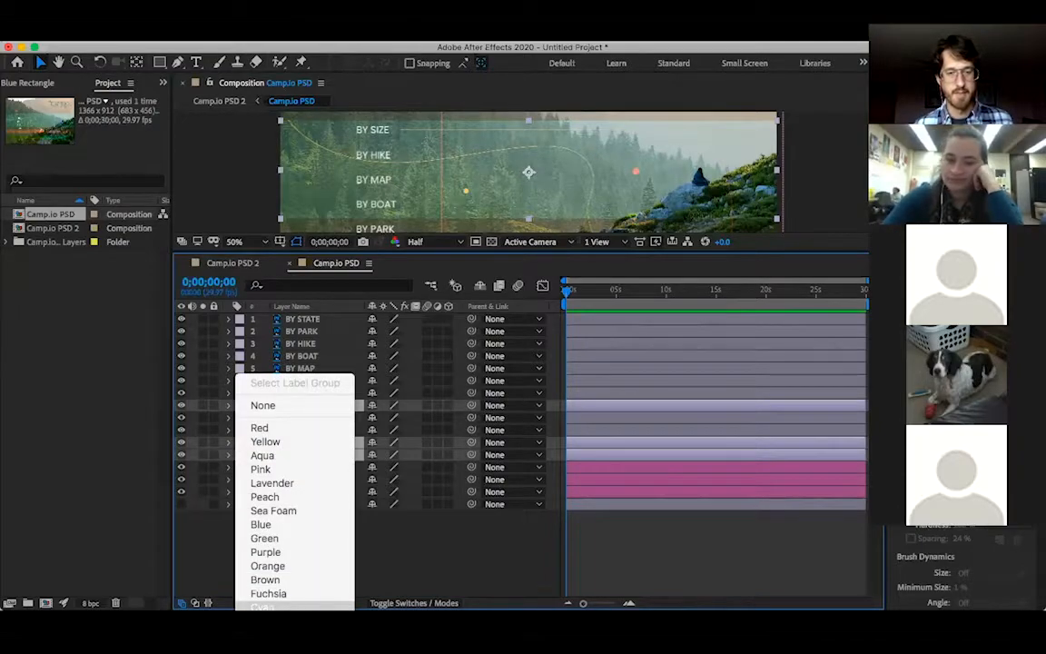
{"action": "left_click", "coordinate": [262, 606]}
{"action": "left_click", "coordinate": [385, 560]}
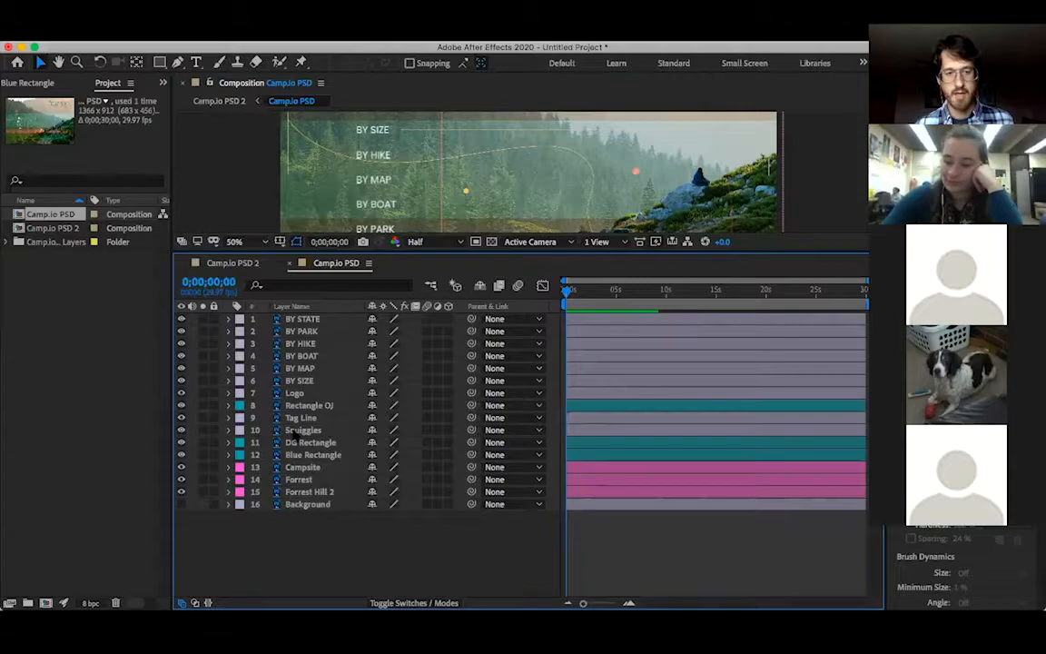
Give the Squiggles layer its own tan label color
{"action": "left_click", "coordinate": [228, 431]}
{"action": "left_click", "coordinate": [239, 431]}
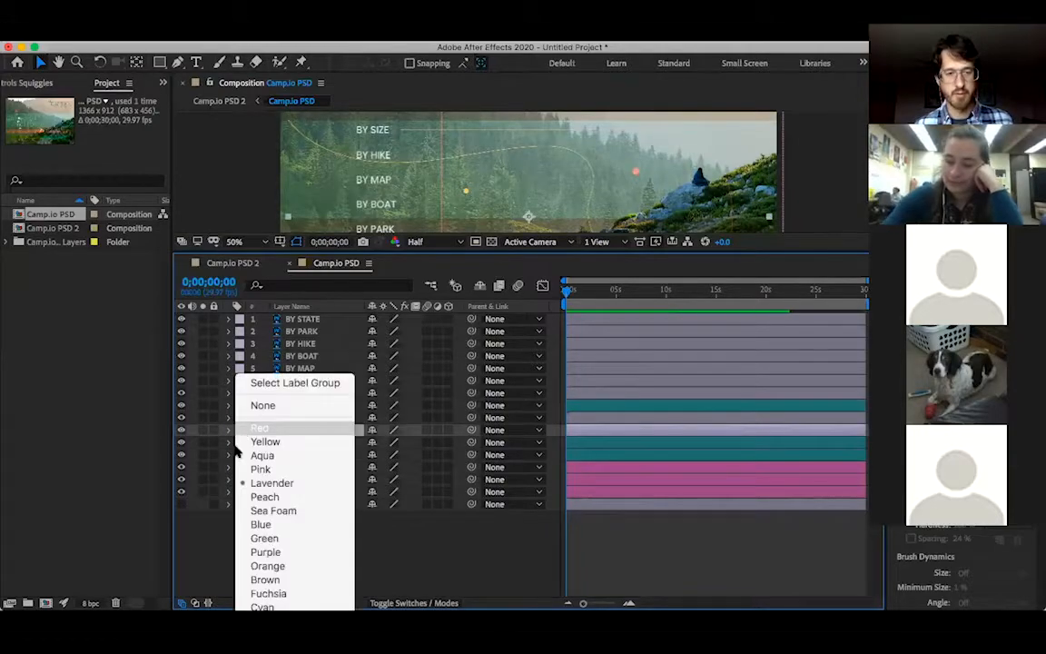
{"action": "left_click", "coordinate": [265, 579]}
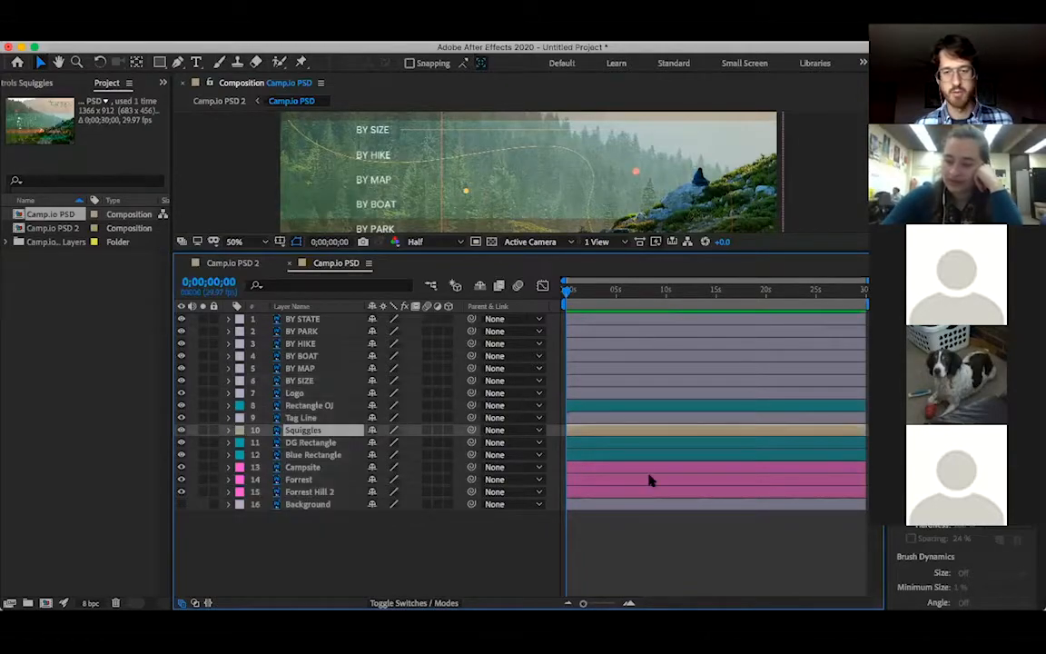
{"action": "left_click", "coordinate": [667, 554]}
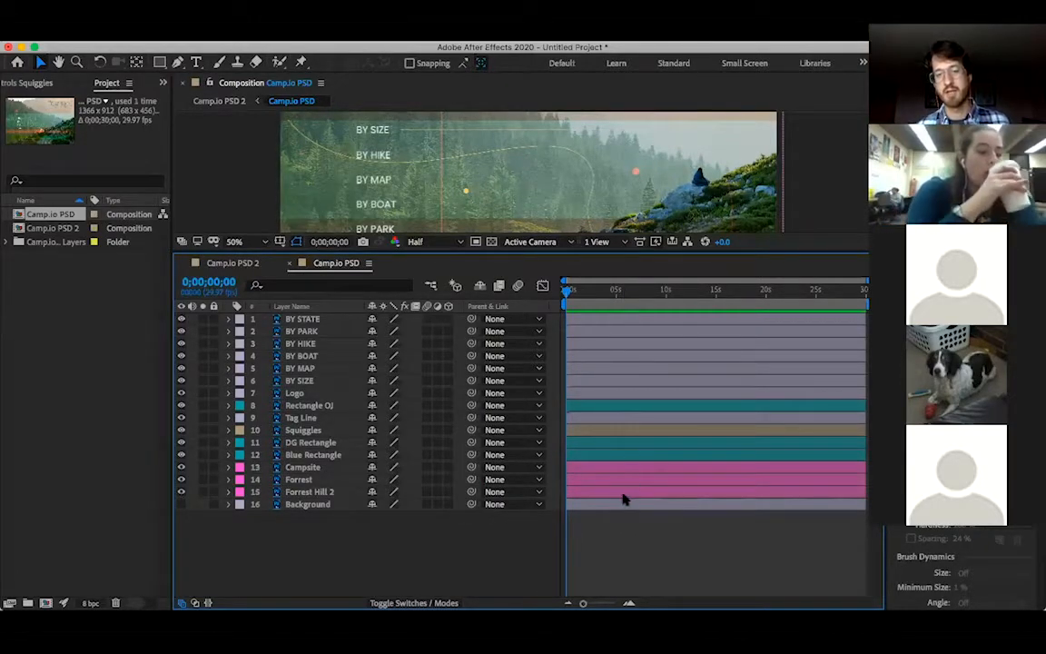
Try Green and Sea Foam as label colors for the Tag Line layer
{"action": "left_click", "coordinate": [301, 417]}
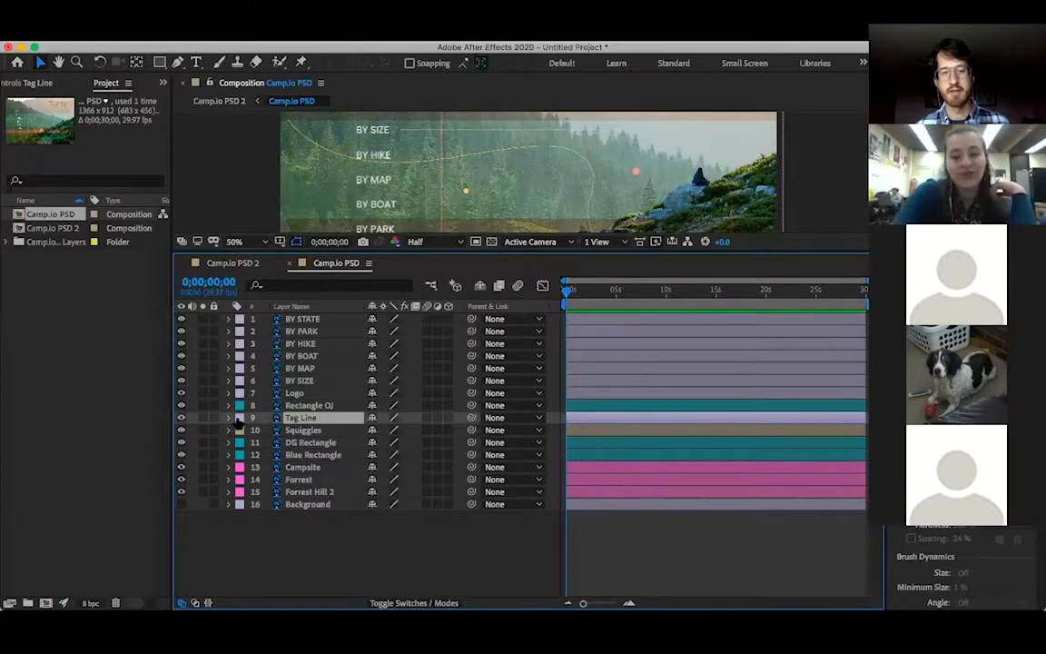
{"action": "left_click", "coordinate": [238, 419]}
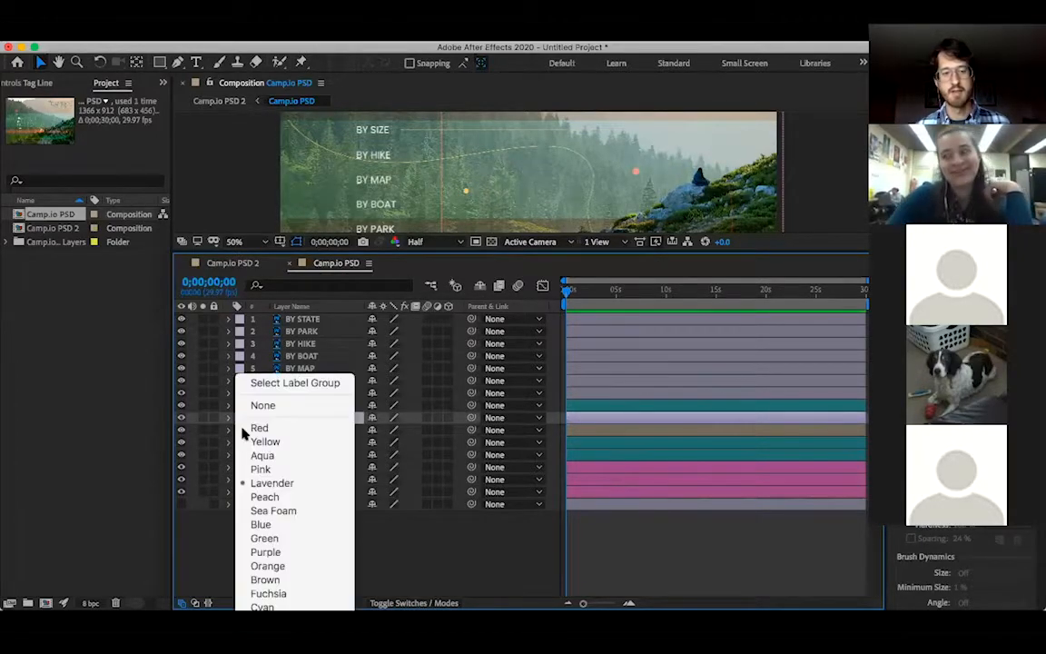
{"action": "left_click", "coordinate": [272, 538]}
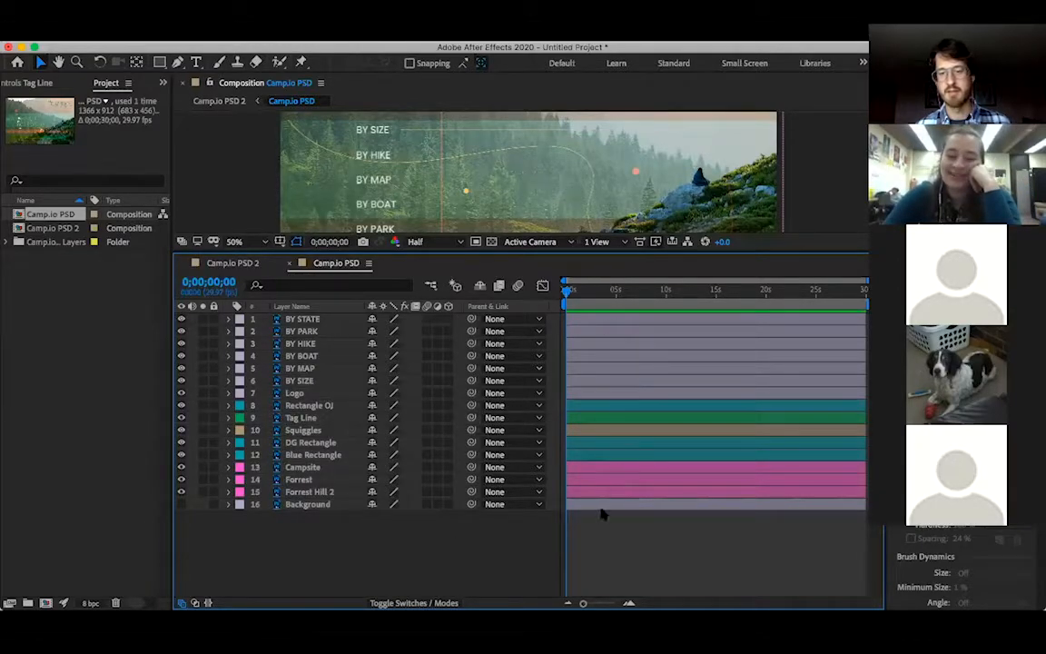
{"action": "left_click", "coordinate": [242, 417]}
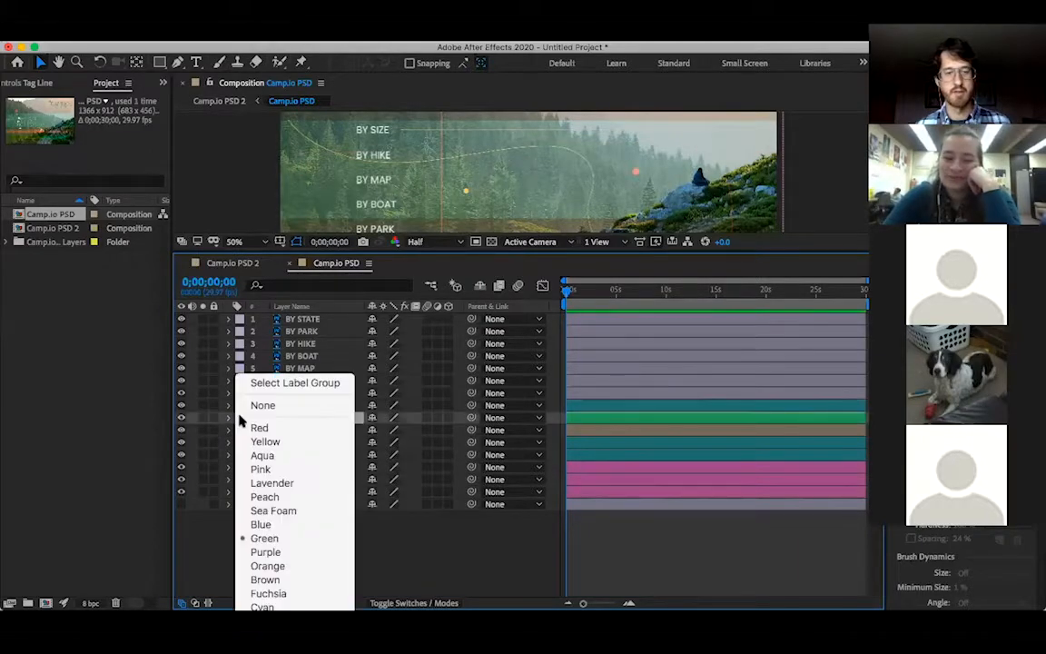
{"action": "left_click", "coordinate": [269, 511]}
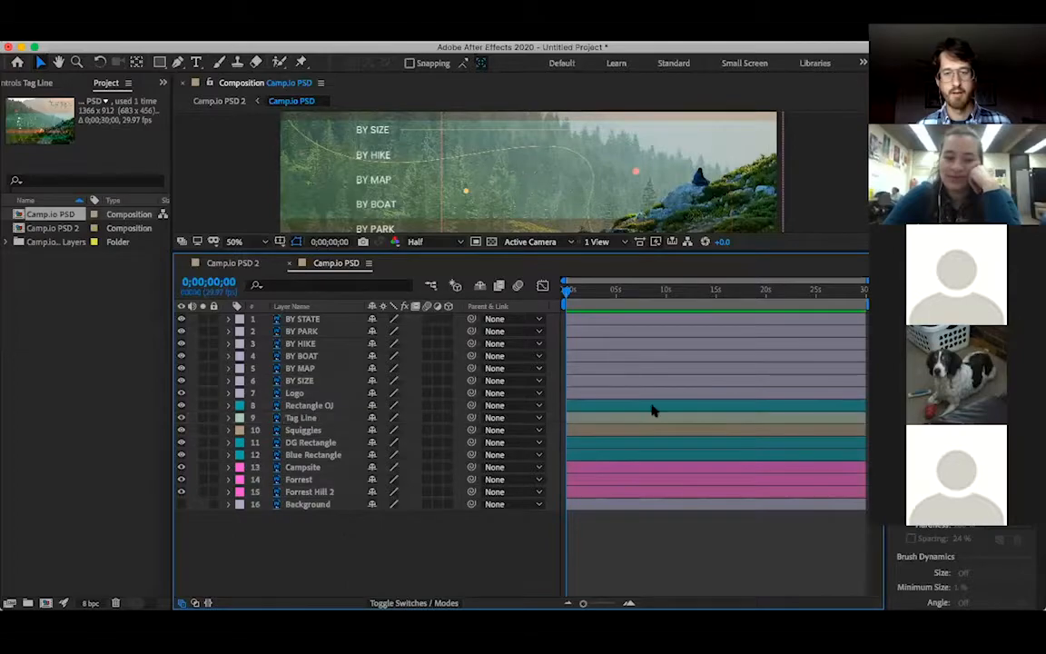
Give the Logo and Tag Line layers the same Lavender label color
{"action": "left_click", "coordinate": [309, 393]}
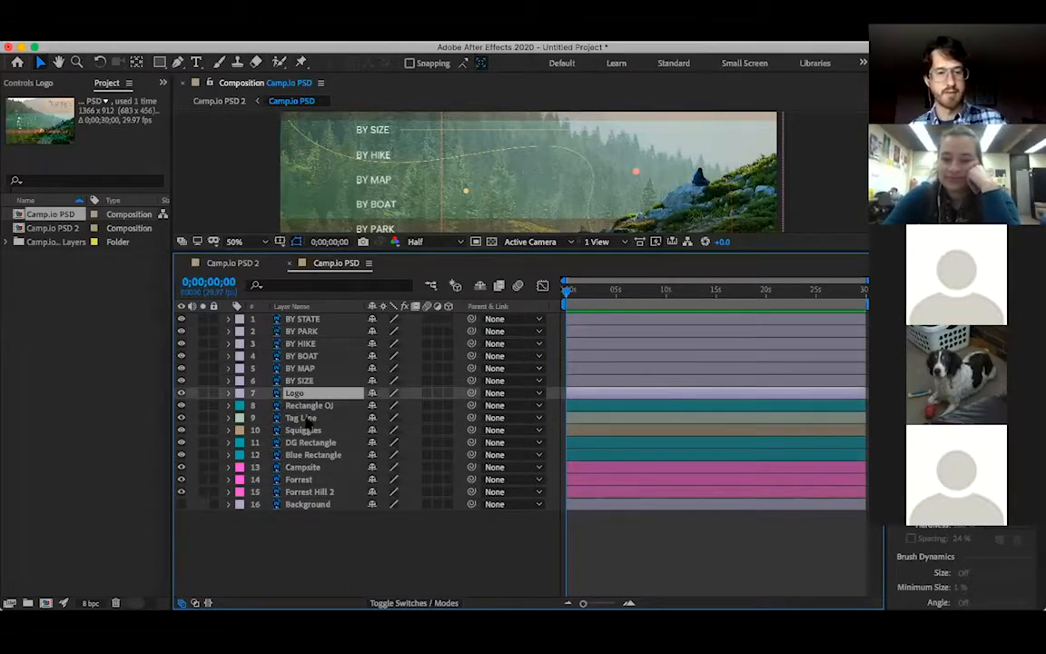
{"action": "left_click", "coordinate": [306, 420], "text": "super"}
{"action": "left_click", "coordinate": [240, 417]}
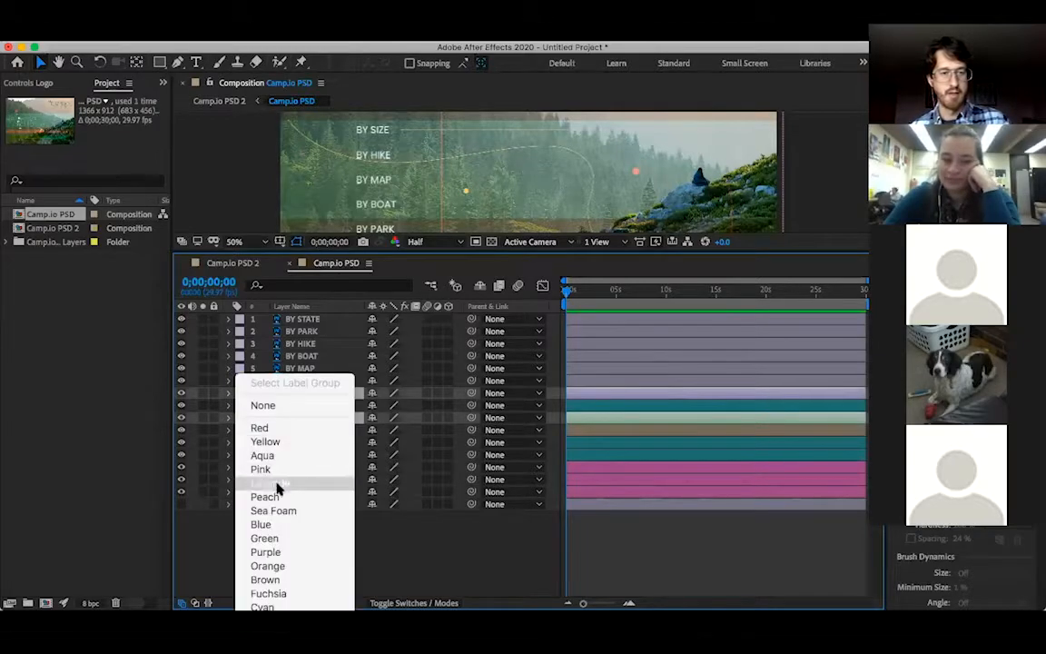
{"action": "left_click", "coordinate": [277, 484]}
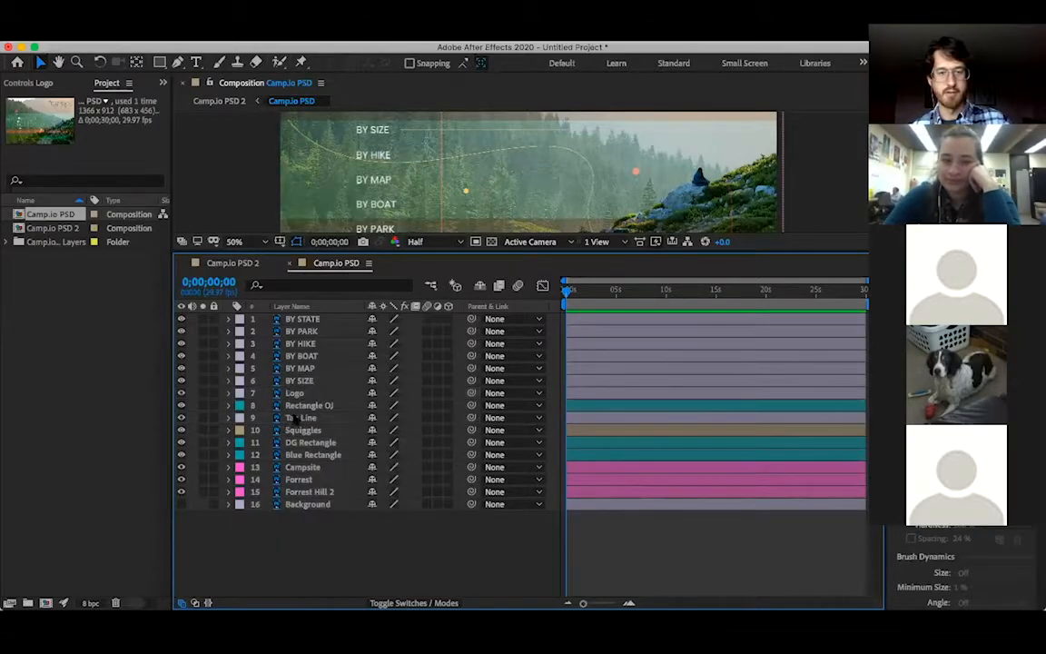
Give the six menu text layers from BY STATE through BY SIZE the Yellow label color
{"action": "left_click", "coordinate": [309, 382]}
{"action": "left_click", "coordinate": [327, 320], "text": "shift"}
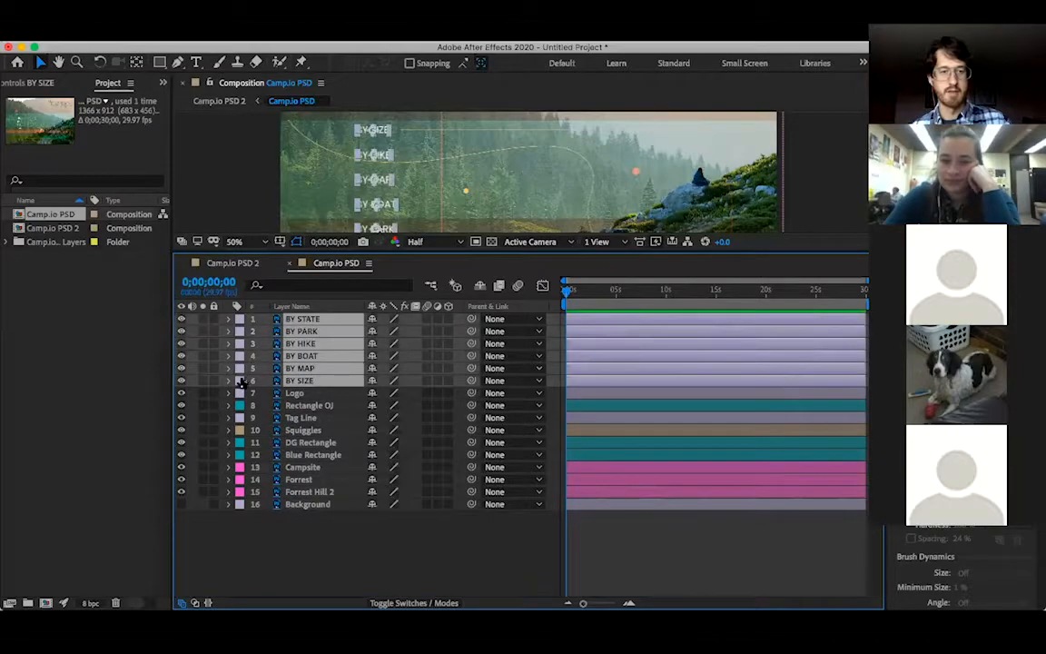
{"action": "left_click", "coordinate": [241, 380]}
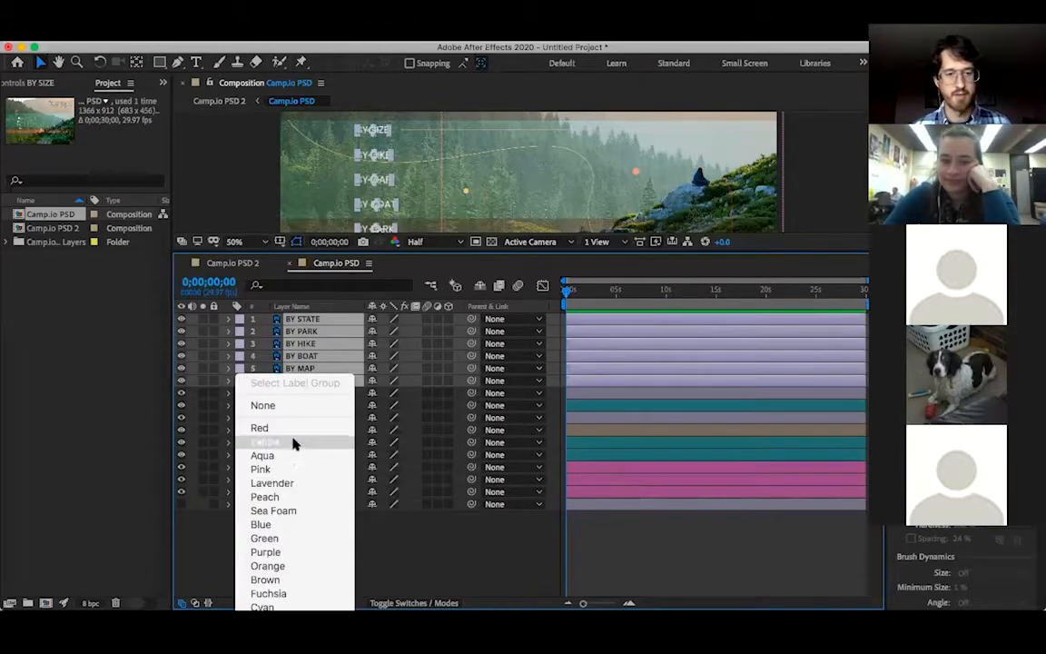
{"action": "left_click", "coordinate": [294, 444]}
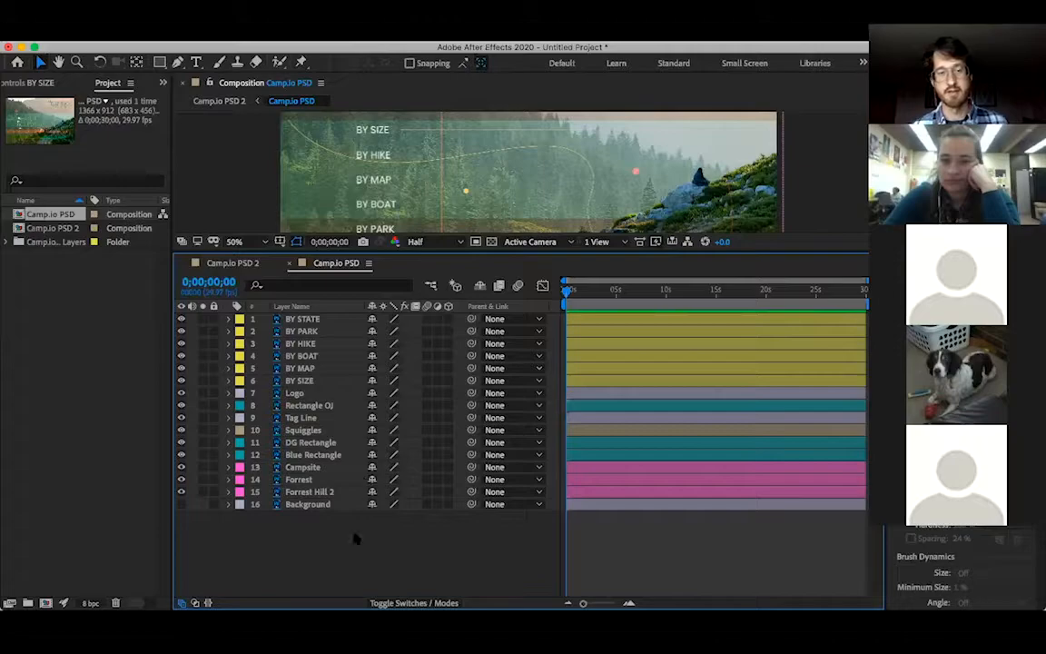
Parent Rectangle OJ to Blue Rectangle, and test the link by moving Blue Rectangle slightly upward and undoing the move
{"action": "left_click_drag", "start_coordinate": [512, 253], "coordinate": [511, 285]}
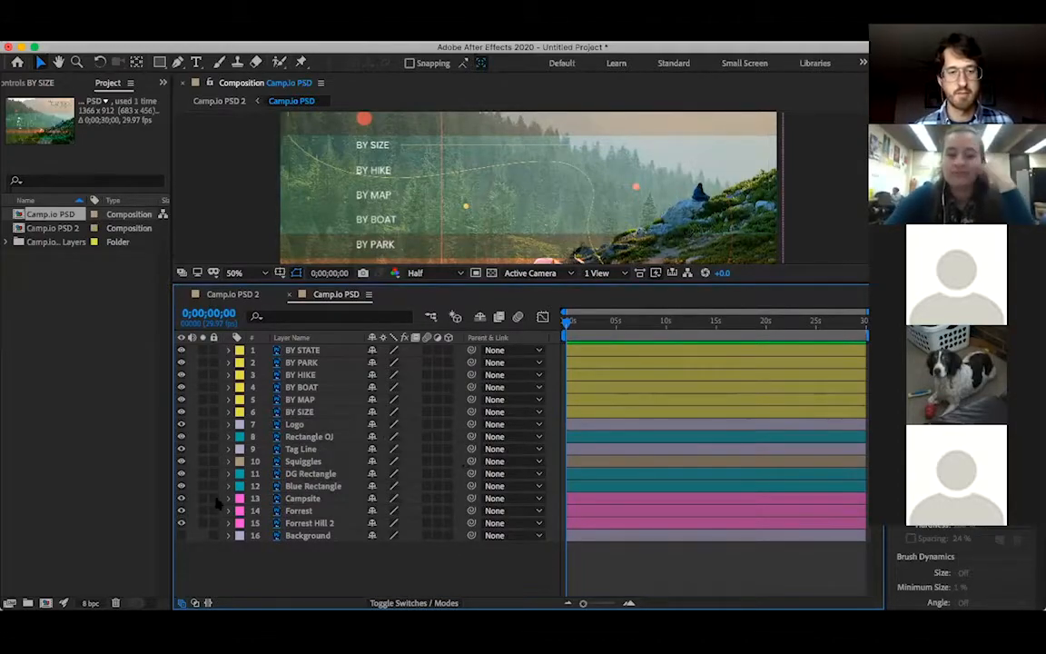
{"action": "left_click_drag", "start_coordinate": [471, 437], "coordinate": [336, 490]}
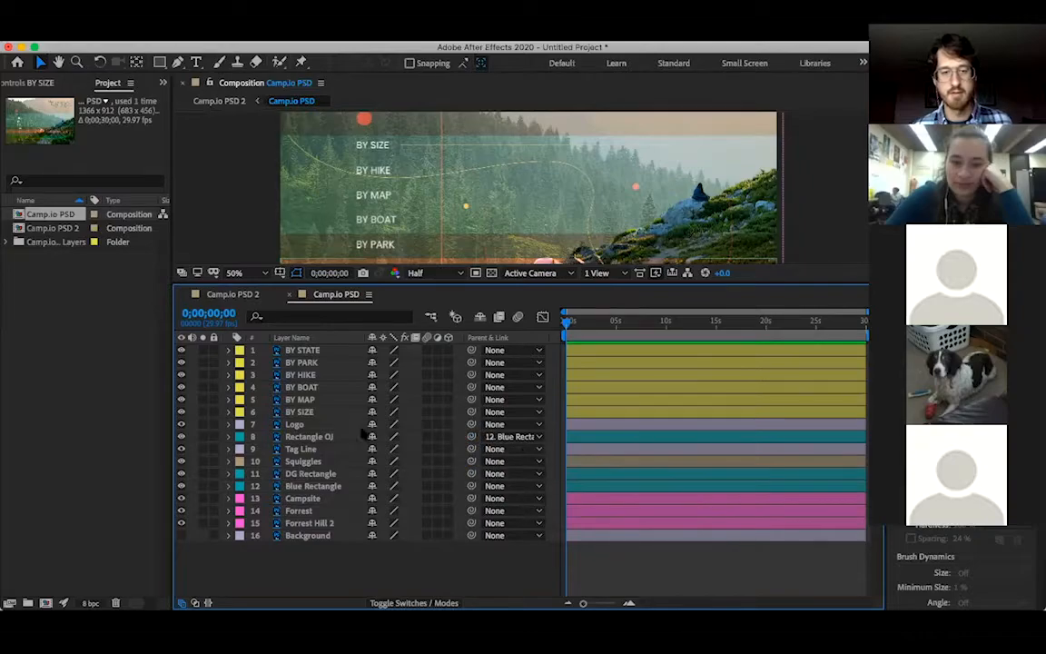
{"action": "left_click", "coordinate": [308, 437]}
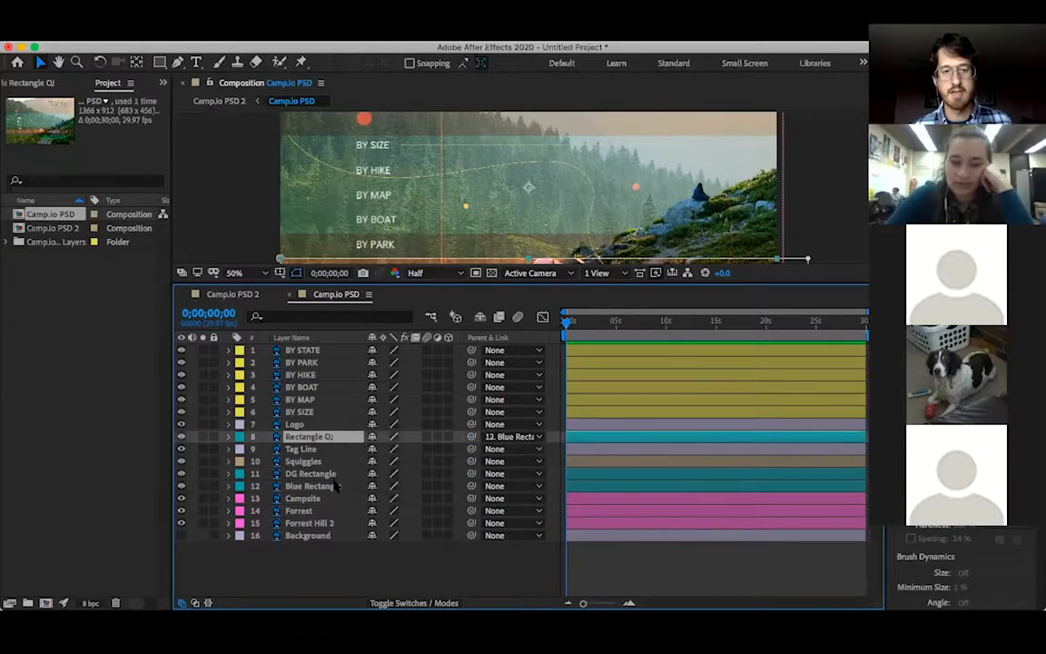
{"action": "left_click", "coordinate": [332, 487]}
{"action": "left_click_drag", "start_coordinate": [487, 211], "coordinate": [488, 185]}
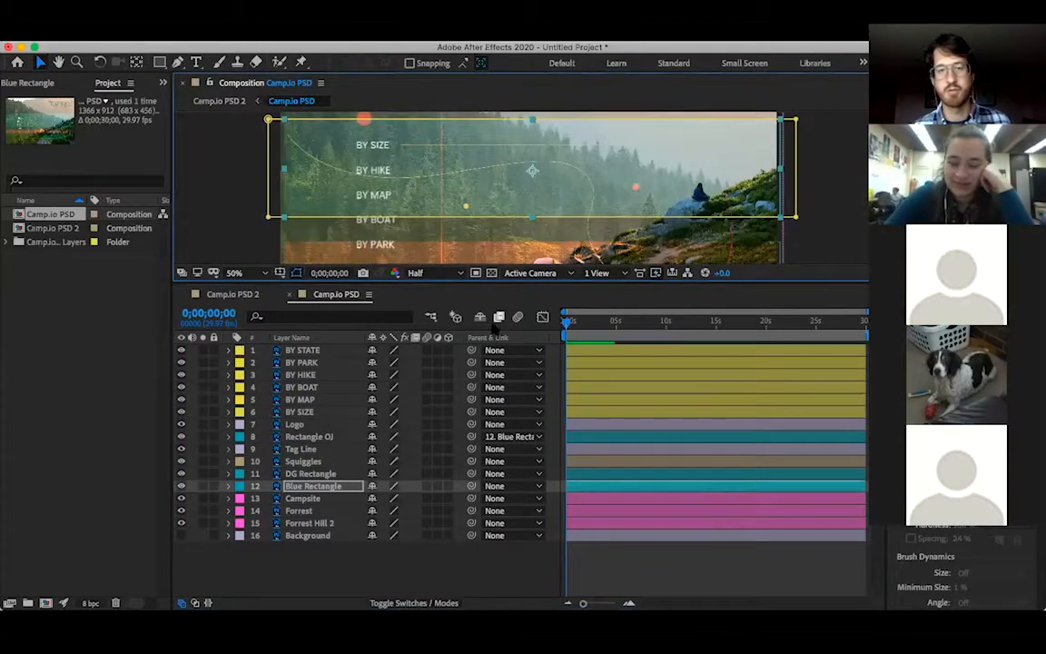
{"action": "key", "text": "super+z"}
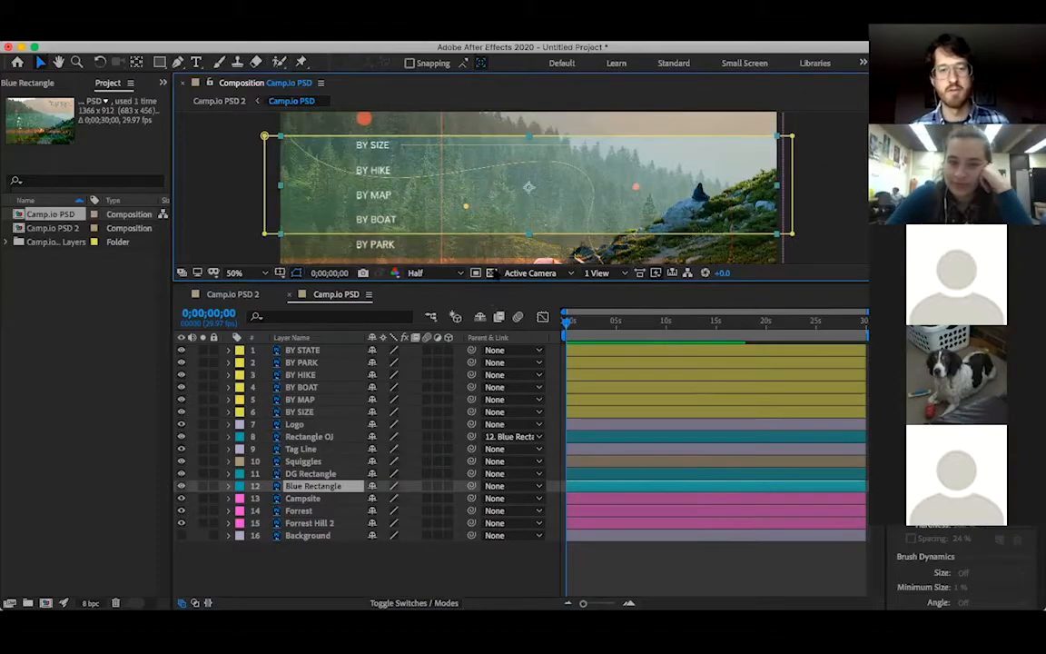
Remove the parent link from Rectangle OJ by setting its parent to None, and deselect all layers
{"action": "left_click", "coordinate": [523, 438]}
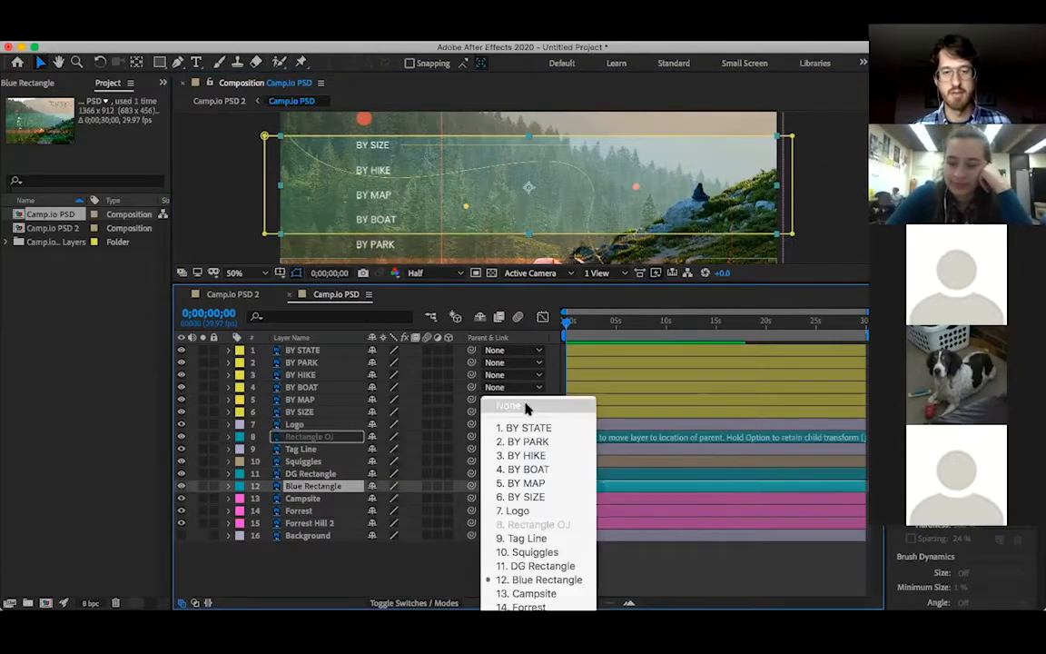
{"action": "left_click", "coordinate": [524, 407]}
{"action": "left_click", "coordinate": [430, 565]}
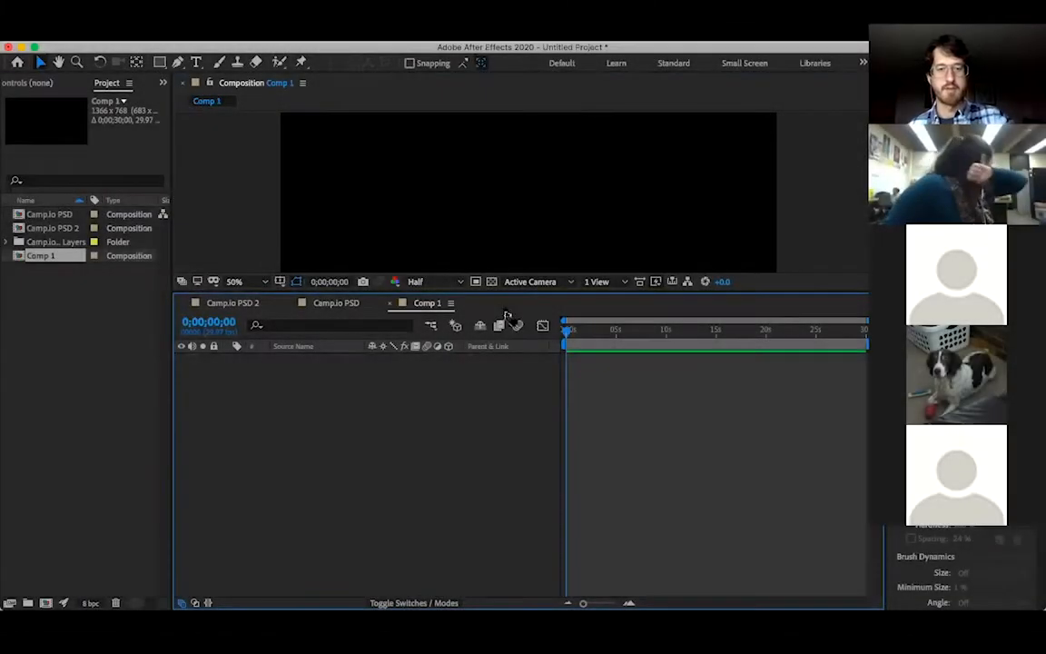
Enlarge the view of the empty Comp 1 and draw a white circle in the left half of the frame with the Ellipse tool
{"action": "left_click_drag", "start_coordinate": [526, 292], "coordinate": [540, 465]}
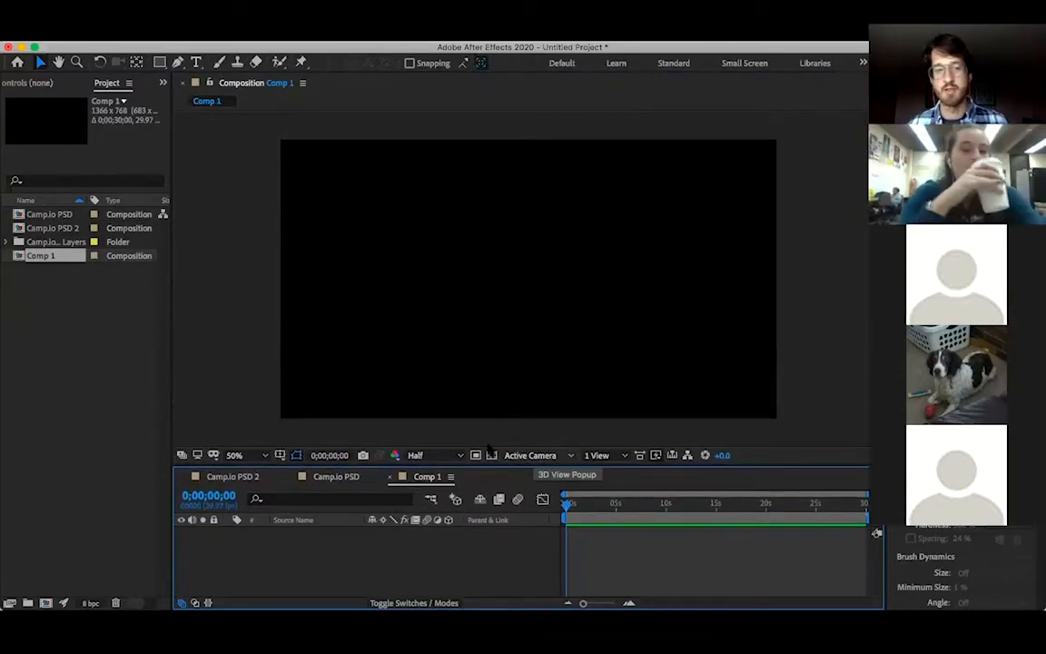
{"action": "left_click_drag", "start_coordinate": [159, 62], "coordinate": [214, 94]}
{"action": "mouse_move", "coordinate": [378, 226]}
{"action": "left_mouse_down"}
{"action": "mouse_move", "coordinate": [425, 280]}
{"action": "mouse_move", "coordinate": [448, 296]}
{"action": "mouse_move", "coordinate": [460, 288]}
{"action": "mouse_move", "coordinate": [449, 295]}
{"action": "left_mouse_up"}
{"action": "key", "text": "v"}
Enlarge the timeline area and expand Shape Layer 1 to show its Transform properties
{"action": "left_click_drag", "start_coordinate": [451, 462], "coordinate": [439, 359]}
{"action": "left_click", "coordinate": [229, 427]}
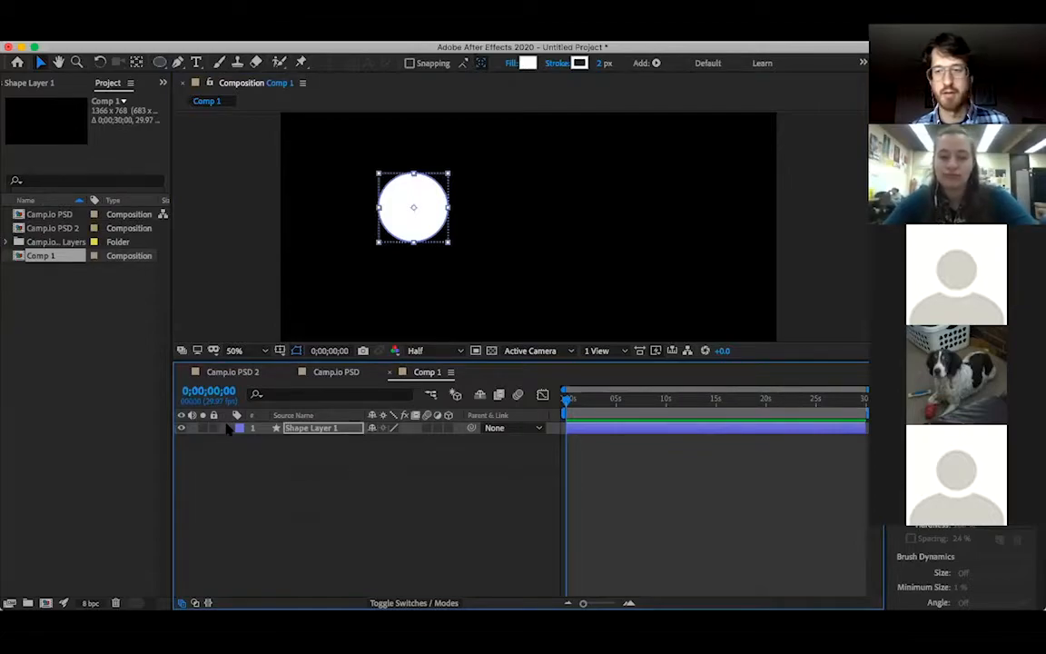
{"action": "left_click", "coordinate": [229, 427]}
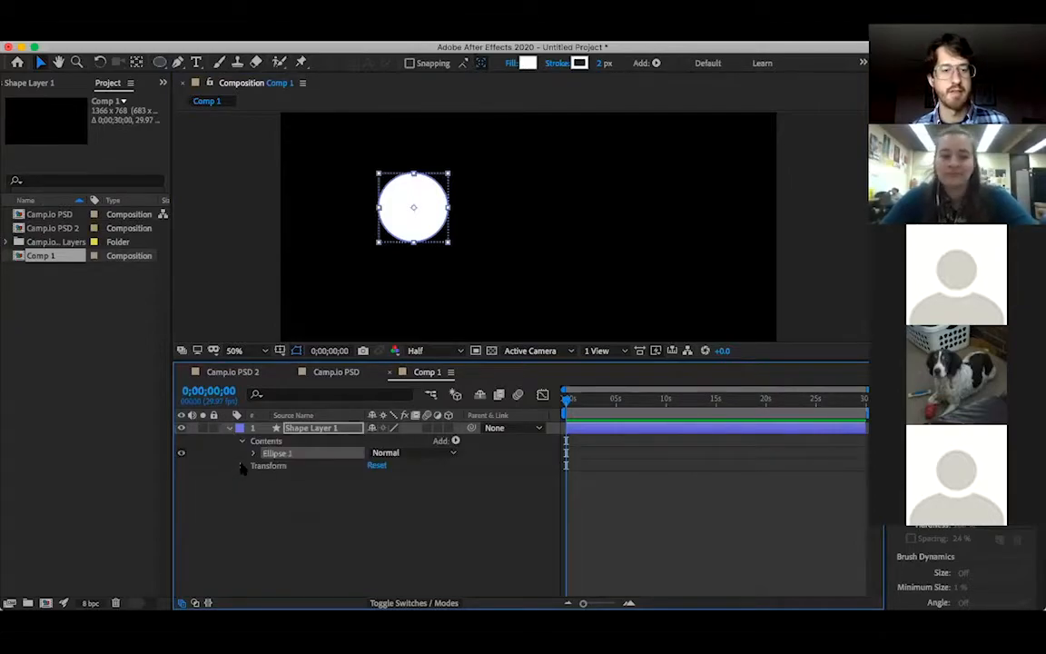
{"action": "left_click", "coordinate": [243, 465]}
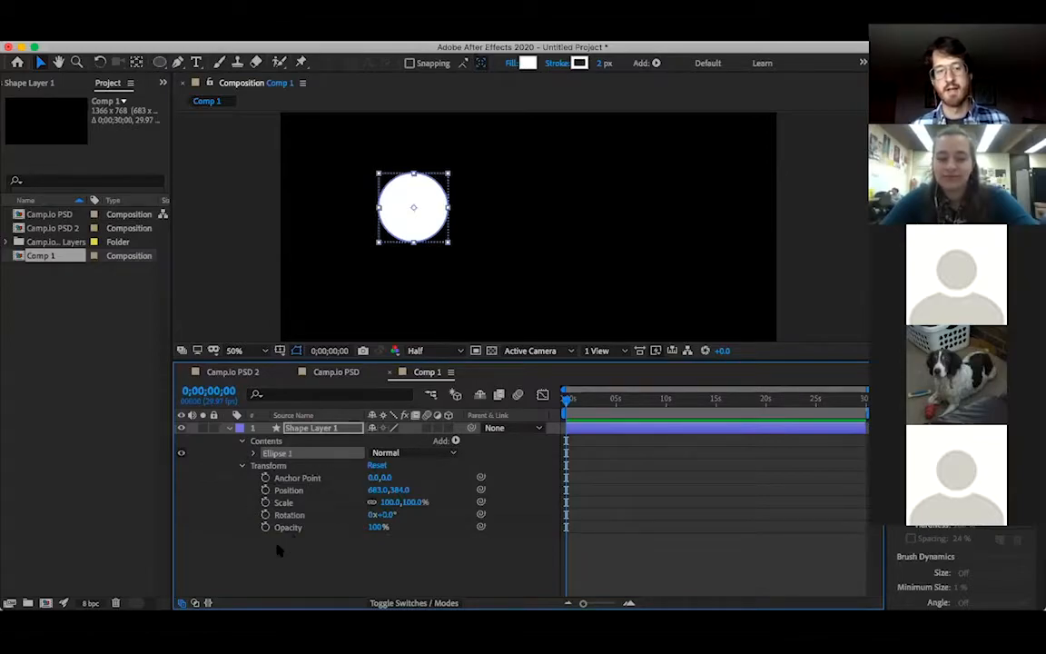
Move Shape Layer 1's anchor point from the frame's center to the circle's center, at about -316, -50, with the Pan Behind tool
{"action": "left_click", "coordinate": [297, 478]}
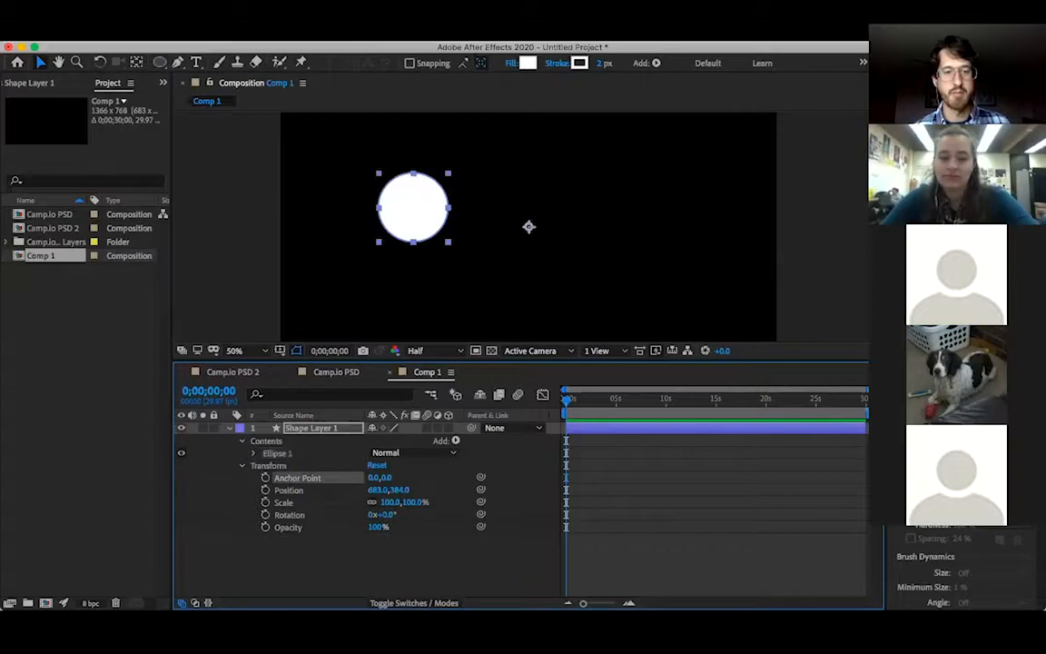
{"action": "left_click", "coordinate": [137, 62]}
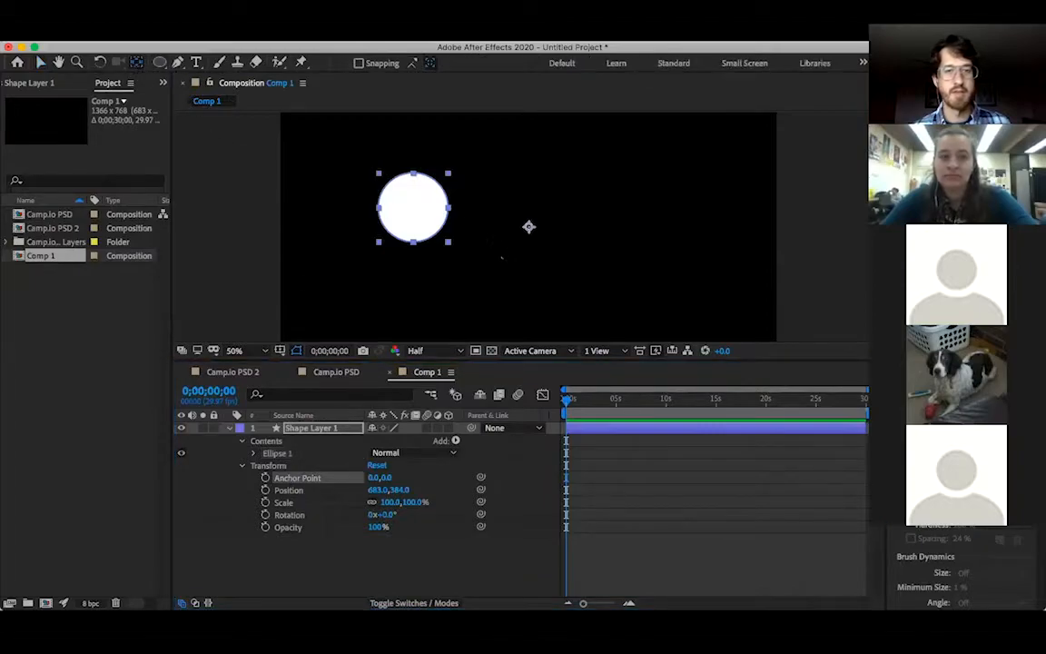
{"action": "left_click_drag", "start_coordinate": [528, 225], "coordinate": [416, 212]}
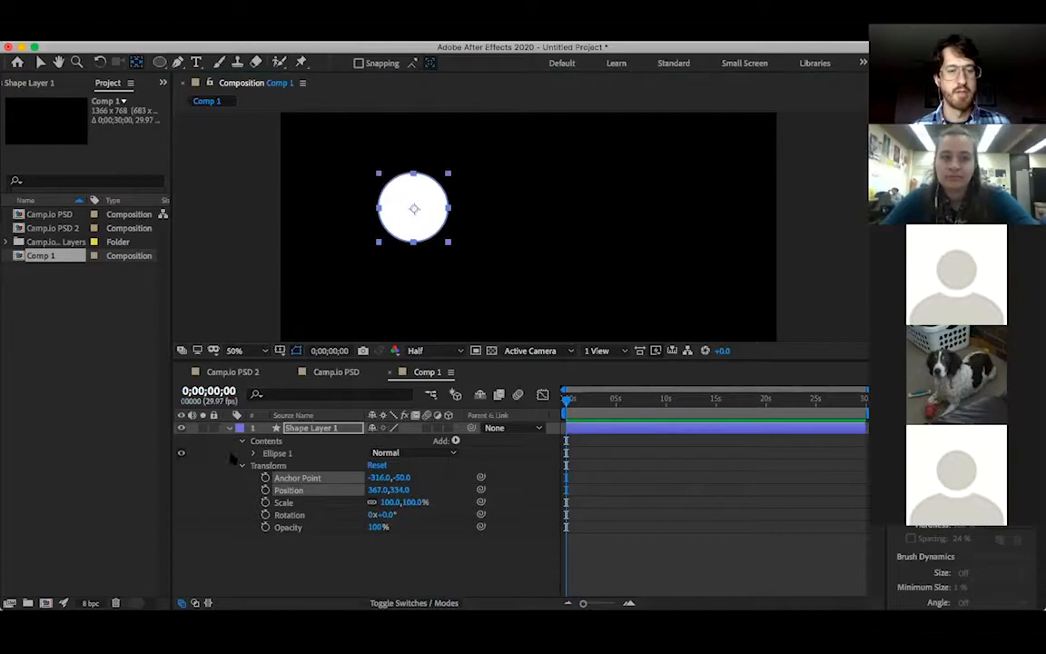
Start animating Shape Layer 1's Position with a keyframe at 0;00;00;00
{"action": "left_click", "coordinate": [288, 465]}
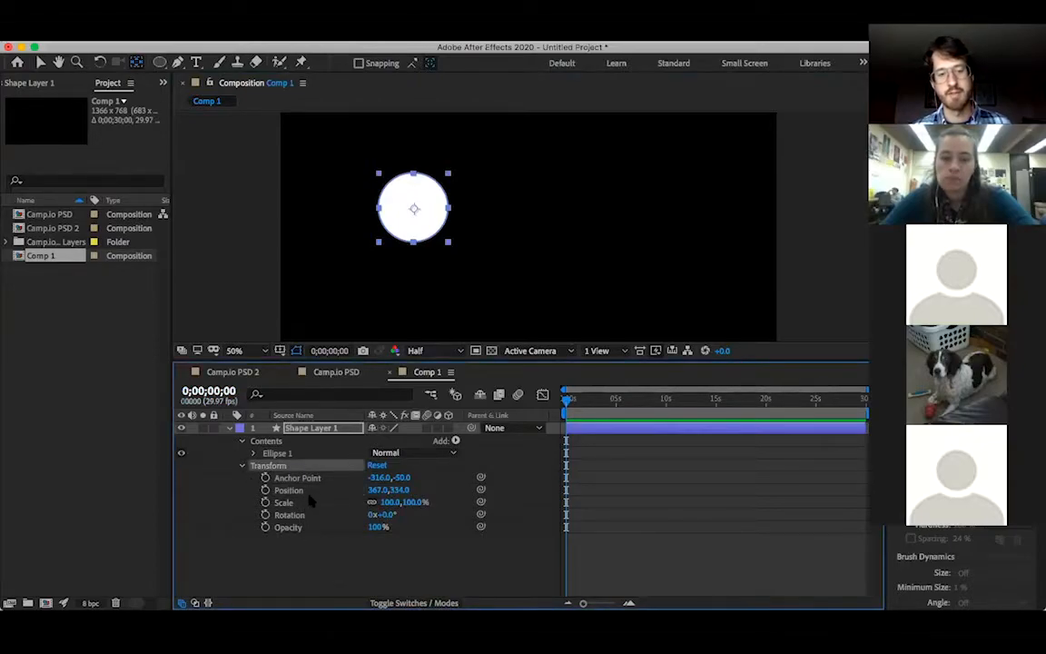
{"action": "left_click", "coordinate": [300, 514]}
{"action": "left_click", "coordinate": [304, 528]}
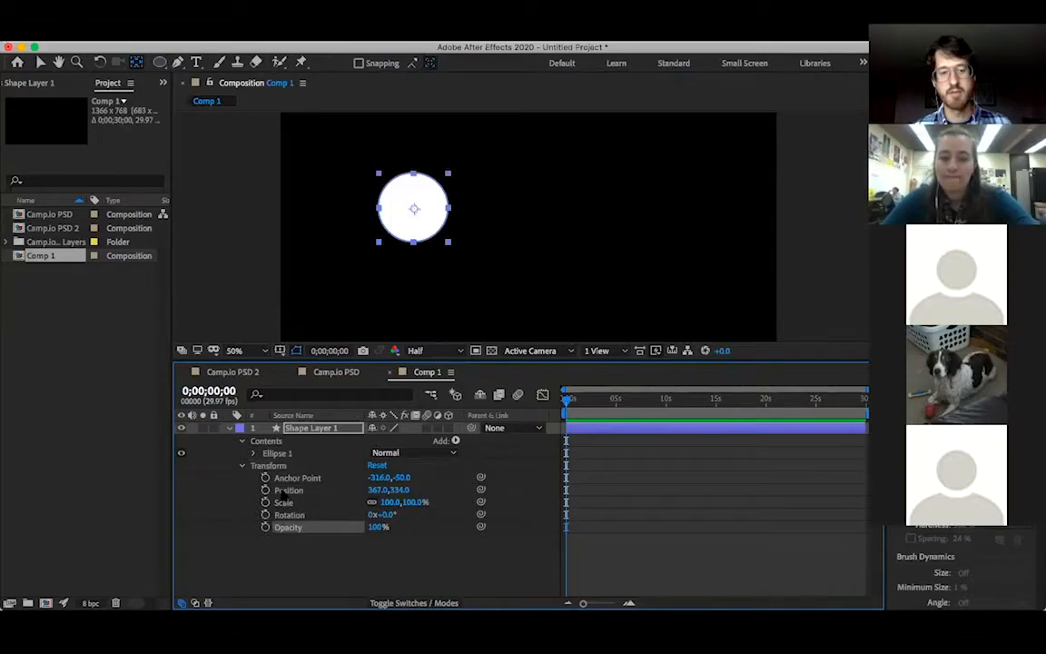
{"action": "left_click", "coordinate": [281, 491]}
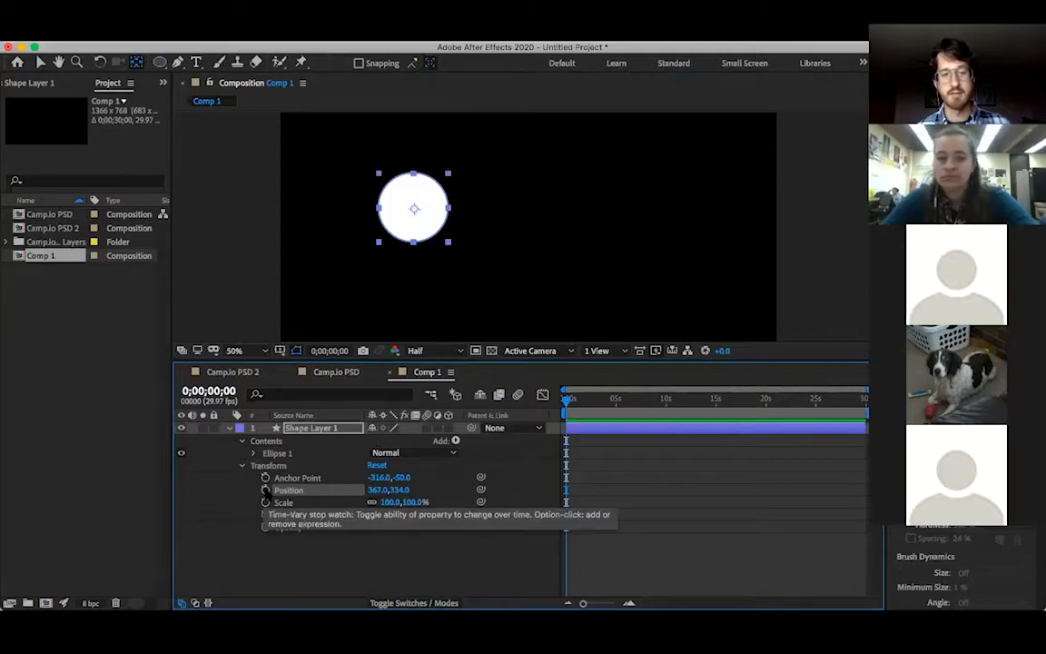
{"action": "left_click", "coordinate": [265, 491]}
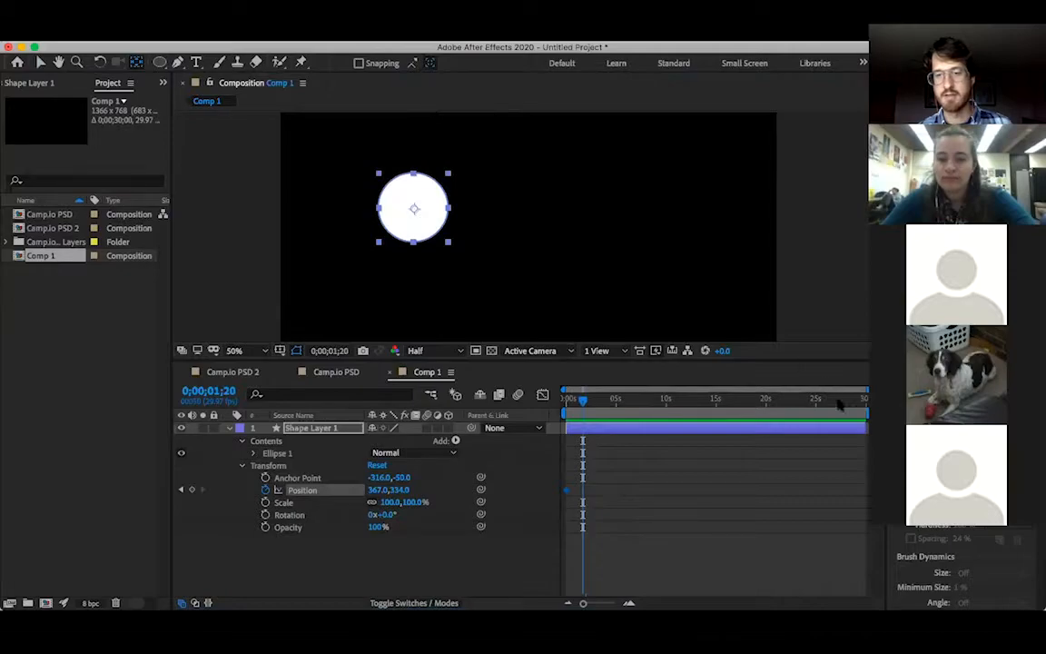
Shorten the work area to about the first three seconds and magnify the time ruler
{"action": "left_click_drag", "start_coordinate": [867, 414], "coordinate": [591, 413]}
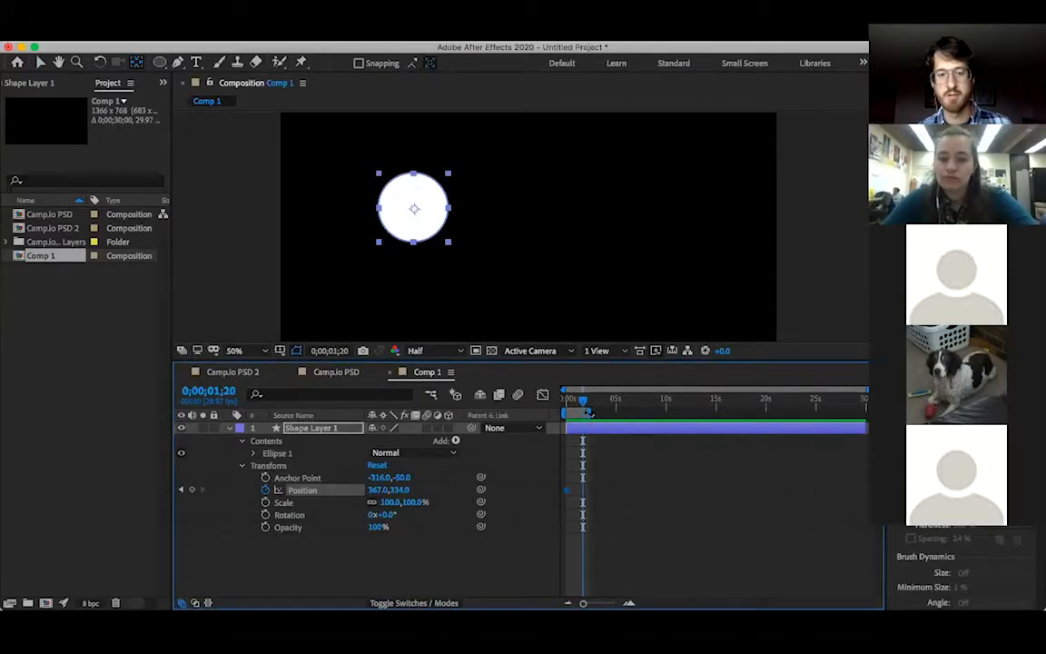
{"action": "left_click_drag", "start_coordinate": [583, 604], "coordinate": [603, 606]}
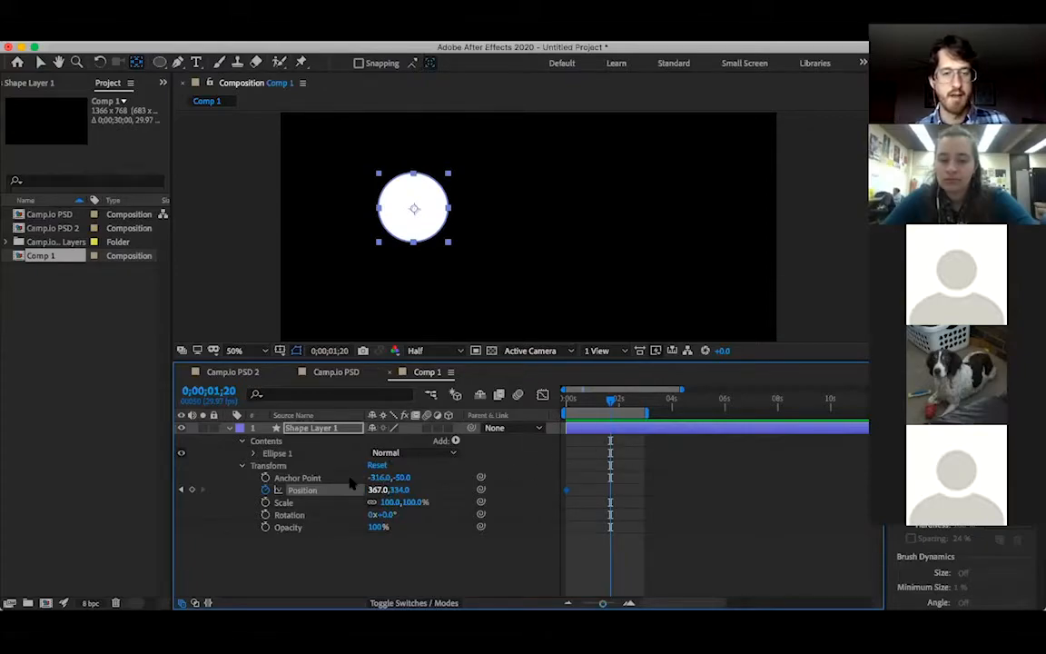
Add a second Position keyframe at 0;00;02;00 by moving the circle horizontally to the right, to about 941, 334
{"action": "mouse_move", "coordinate": [612, 402]}
{"action": "left_mouse_down"}
{"action": "mouse_move", "coordinate": [584, 408]}
{"action": "mouse_move", "coordinate": [621, 413]}
{"action": "left_mouse_up"}
{"action": "key", "text": "space"}
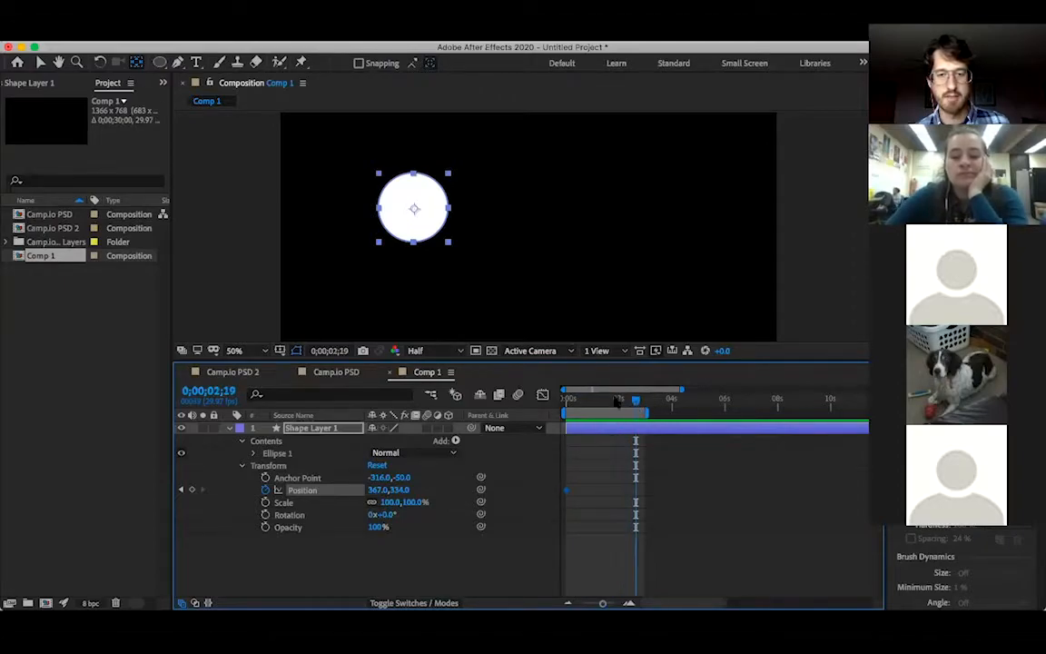
{"action": "left_click_drag", "start_coordinate": [624, 409], "coordinate": [620, 410]}
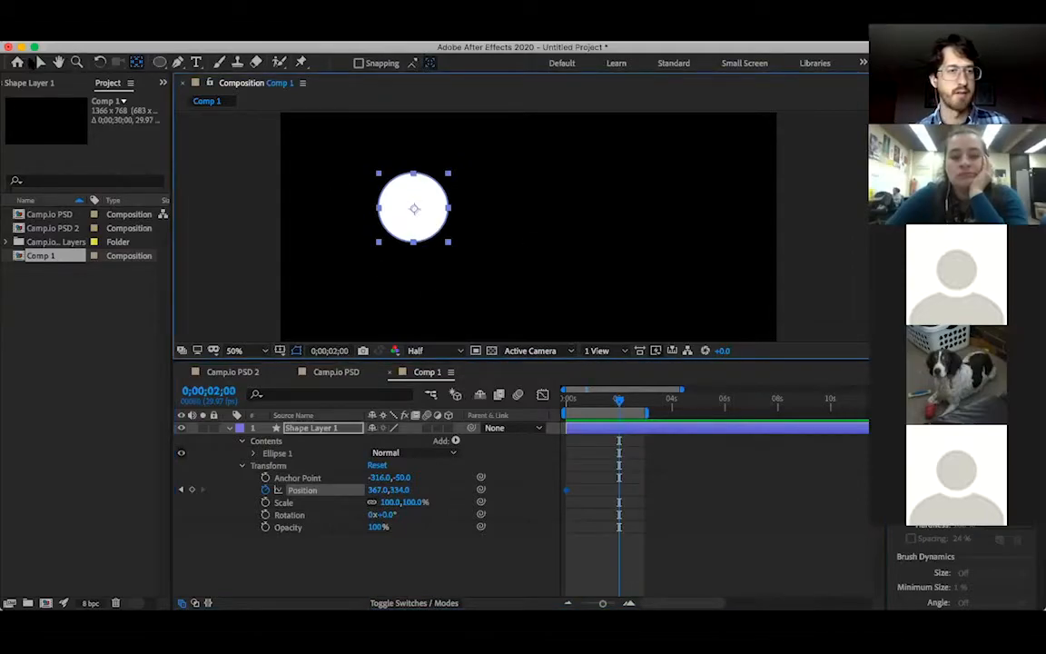
{"action": "left_click", "coordinate": [40, 62]}
{"action": "left_click_drag", "start_coordinate": [432, 232], "coordinate": [641, 235]}
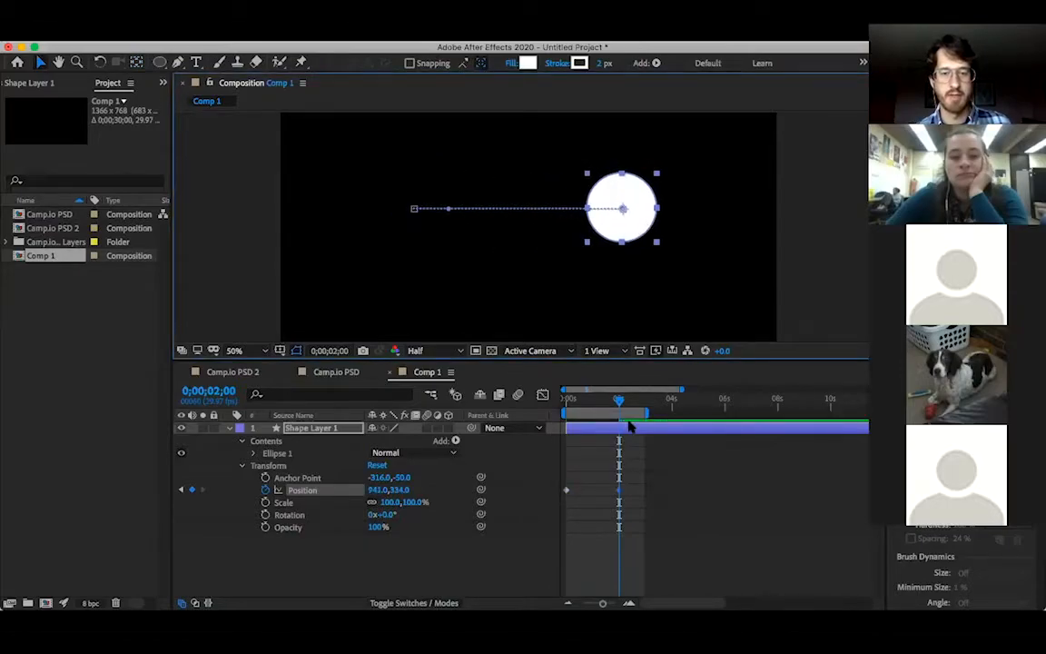
Return to the start of the composition and preview the circle's movement
{"action": "left_click_drag", "start_coordinate": [619, 400], "coordinate": [557, 408]}
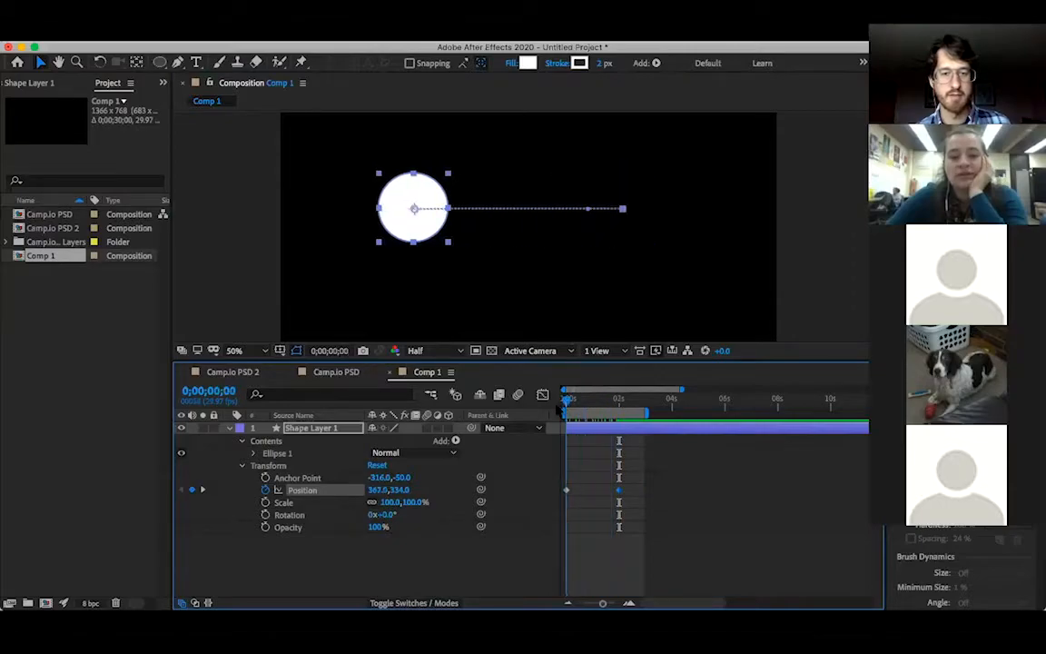
{"action": "key", "text": "space"}
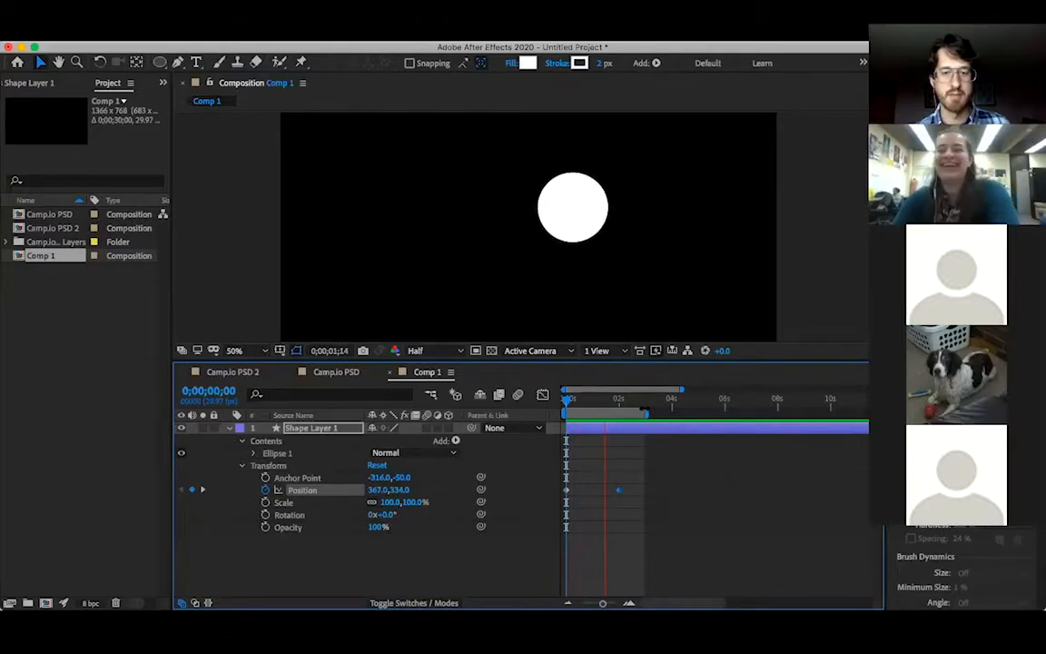
{"action": "key", "text": "space"}
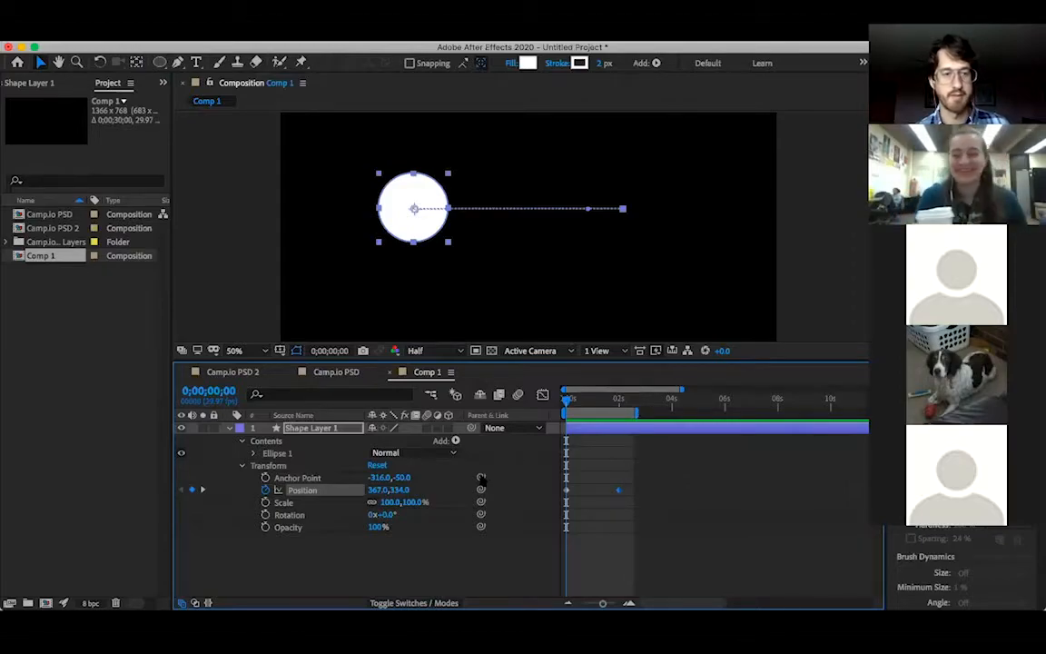
{"action": "key", "text": "space"}
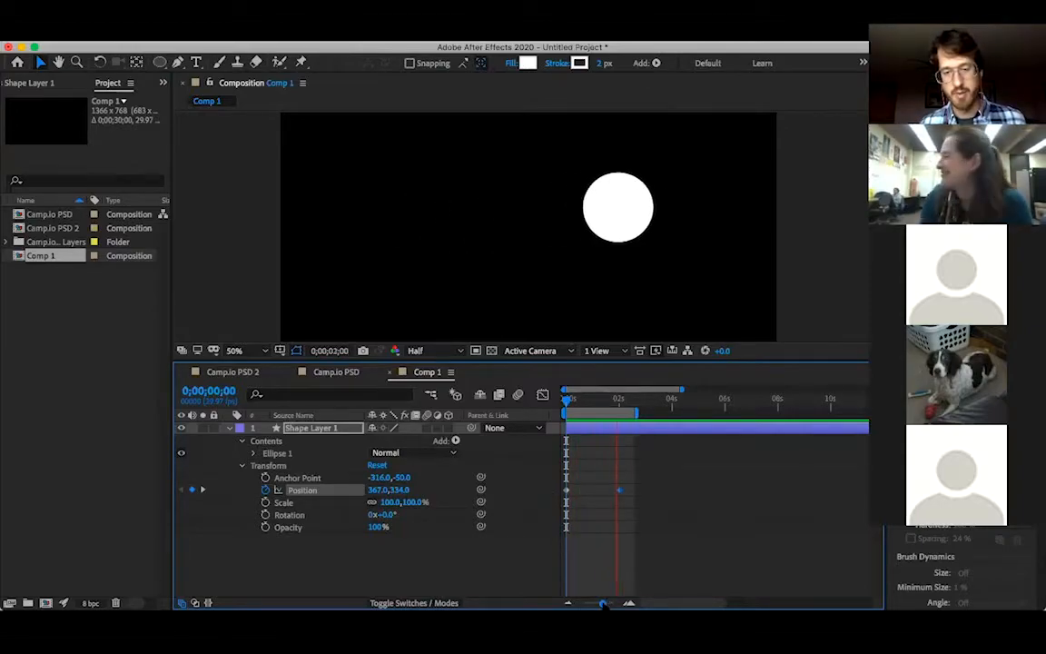
Examine the time ruler at different magnifications down to single frames, and replay the circle's movement from the start
{"action": "mouse_move", "coordinate": [602, 604]}
{"action": "left_mouse_down"}
{"action": "mouse_move", "coordinate": [584, 604]}
{"action": "mouse_move", "coordinate": [613, 604]}
{"action": "left_mouse_up"}
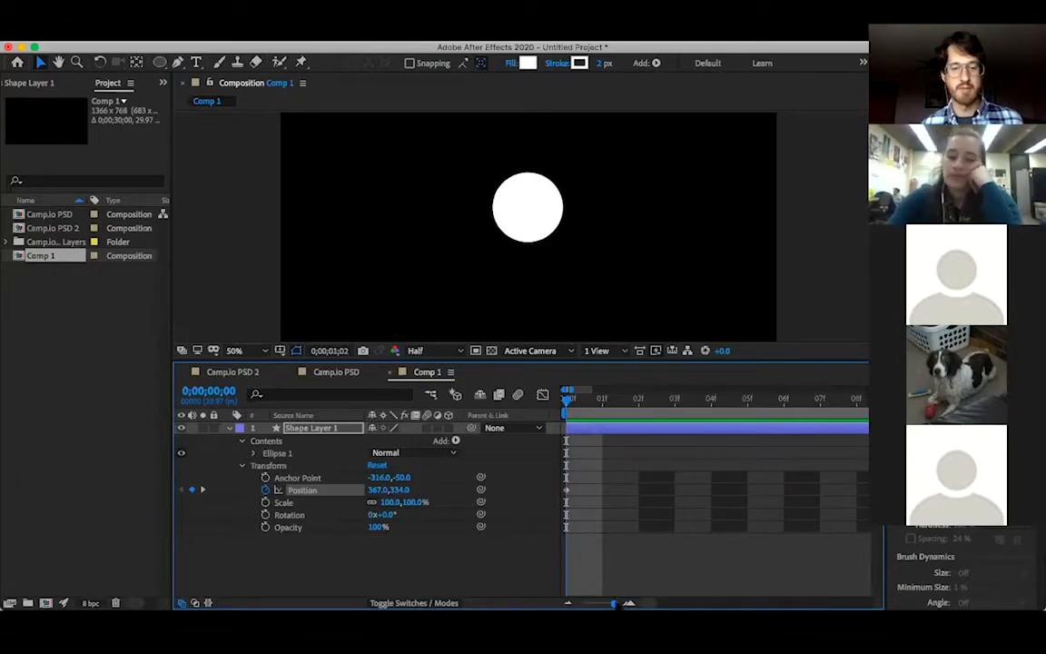
{"action": "left_click_drag", "start_coordinate": [614, 603], "coordinate": [608, 603]}
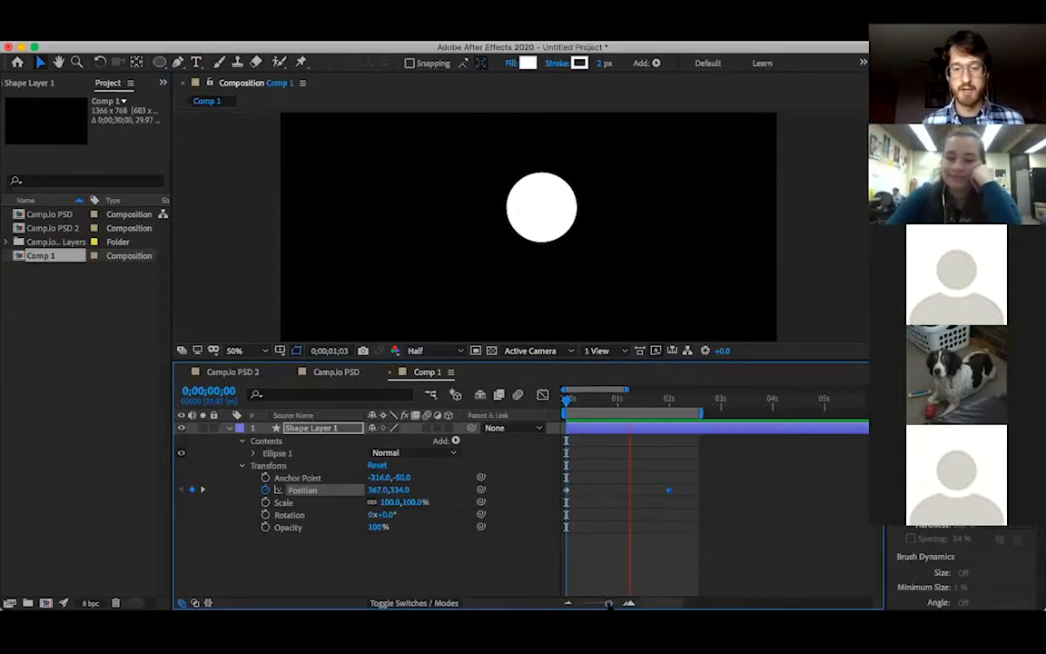
{"action": "left_click_drag", "start_coordinate": [608, 603], "coordinate": [626, 599]}
{"action": "left_click_drag", "start_coordinate": [602, 400], "coordinate": [564, 404]}
{"action": "left_click_drag", "start_coordinate": [614, 603], "coordinate": [600, 603]}
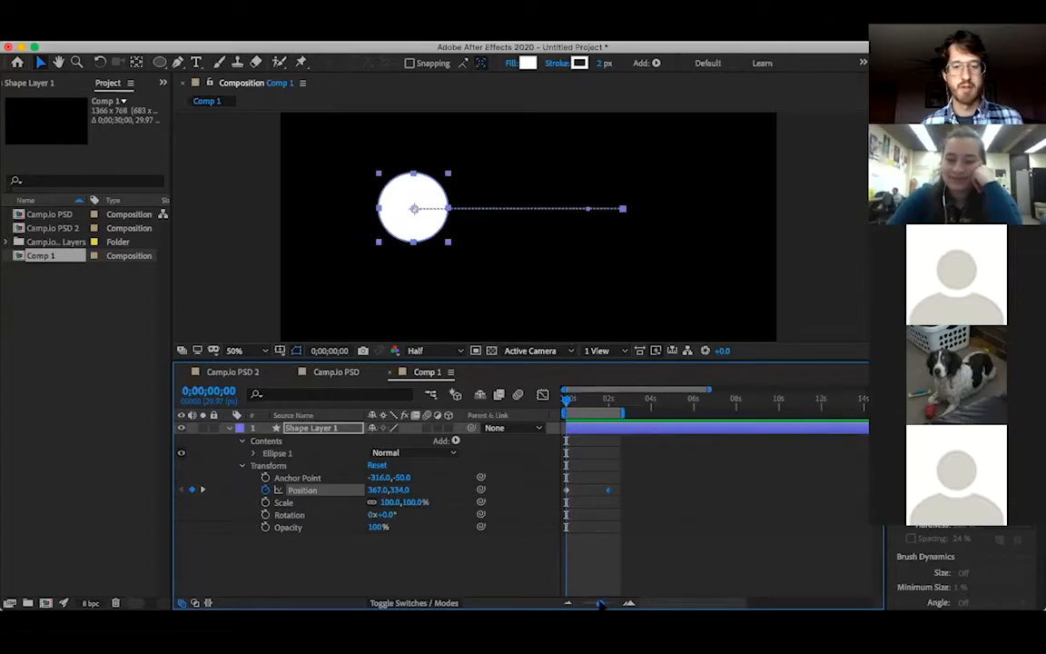
{"action": "mouse_move", "coordinate": [564, 404]}
{"action": "left_mouse_down"}
{"action": "mouse_move", "coordinate": [612, 410]}
{"action": "mouse_move", "coordinate": [551, 414]}
{"action": "left_mouse_up"}
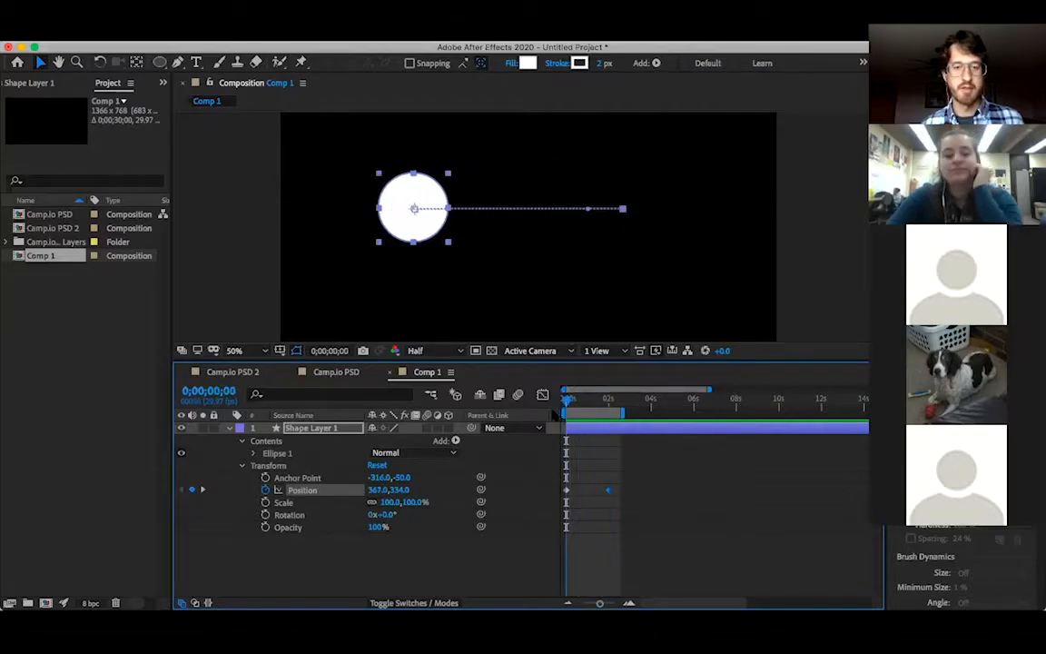
{"action": "key", "text": "space"}
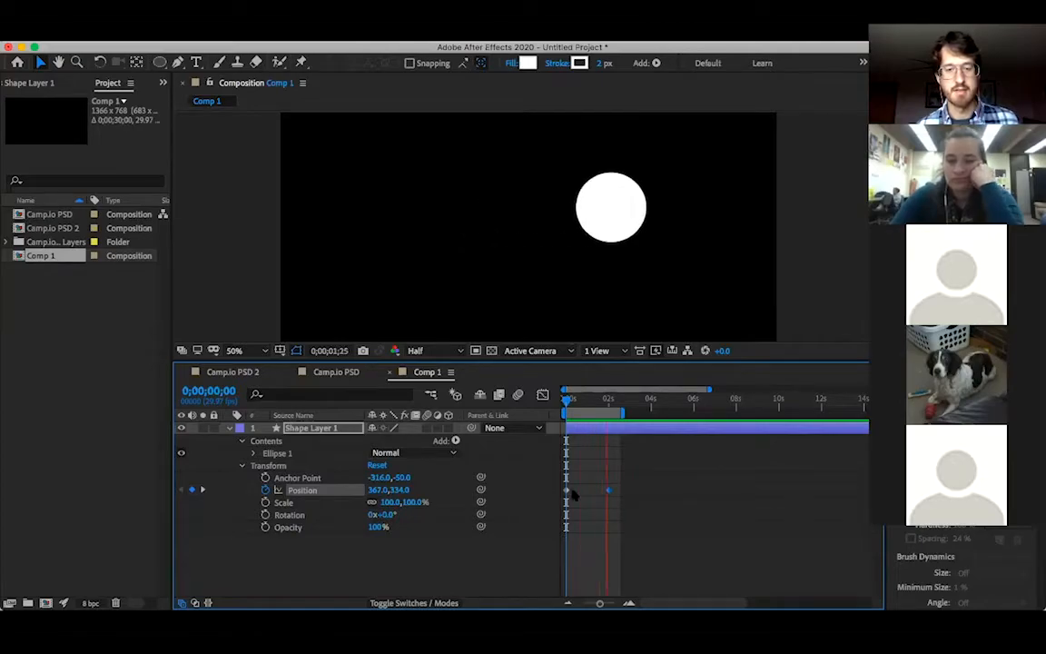
Apply Easy Ease to both Position keyframes of Shape Layer 1
{"action": "left_click", "coordinate": [592, 405]}
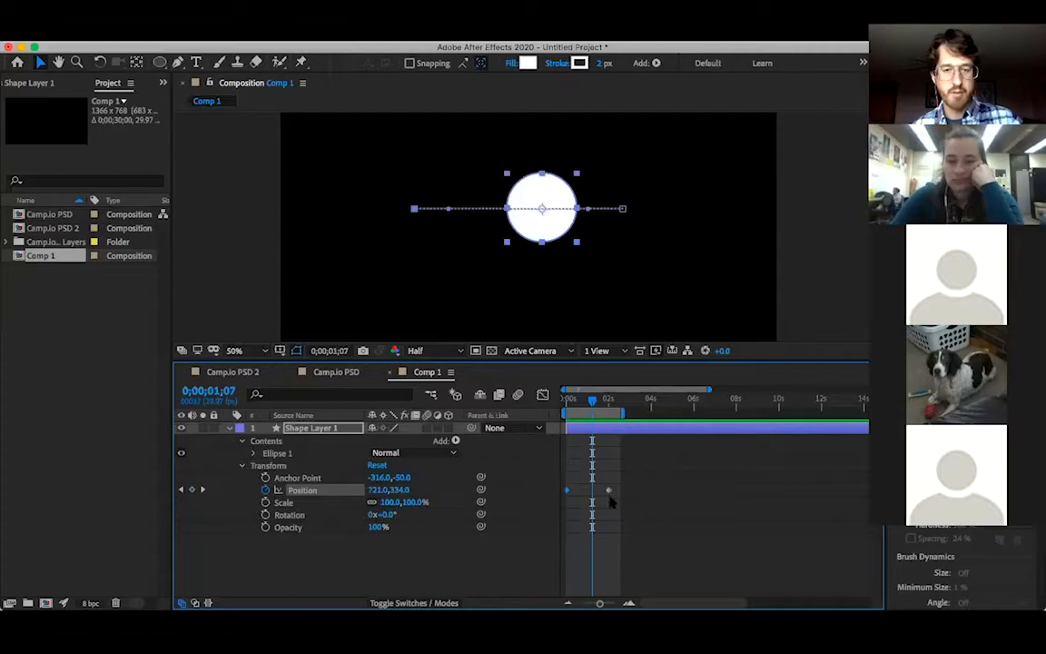
{"action": "left_click", "coordinate": [608, 490]}
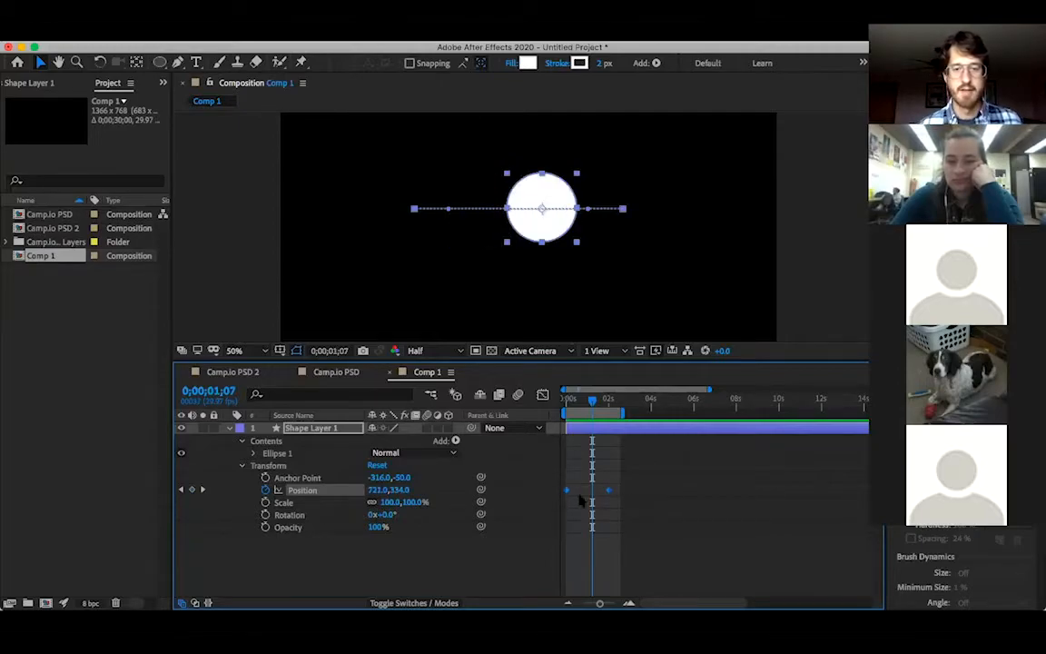
{"action": "right_click", "coordinate": [608, 491]}
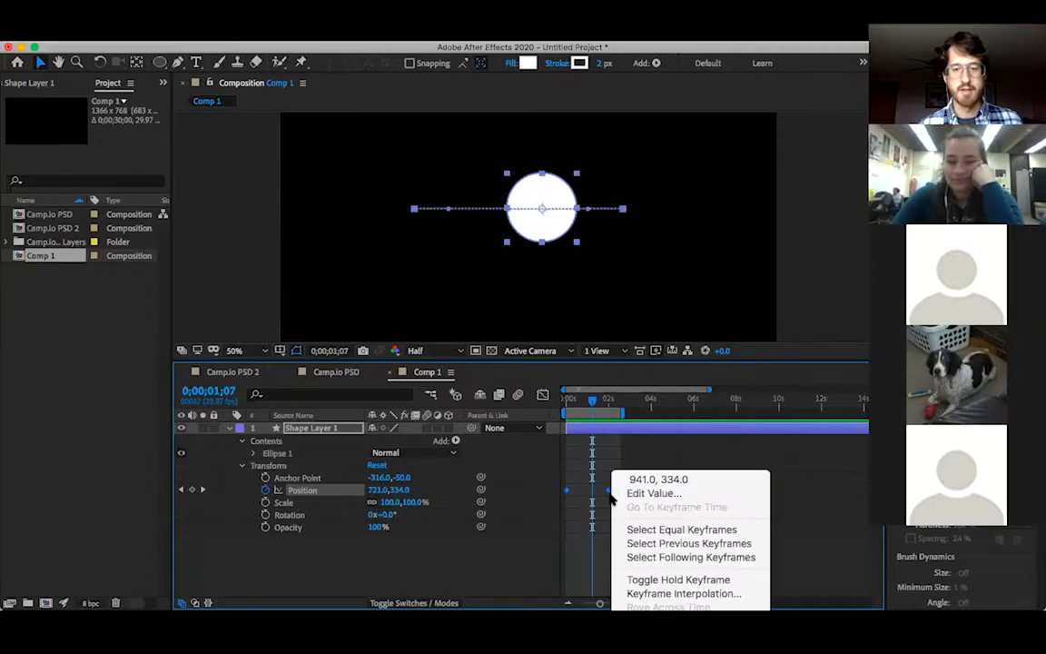
{"action": "mouse_move", "coordinate": [676, 634]}
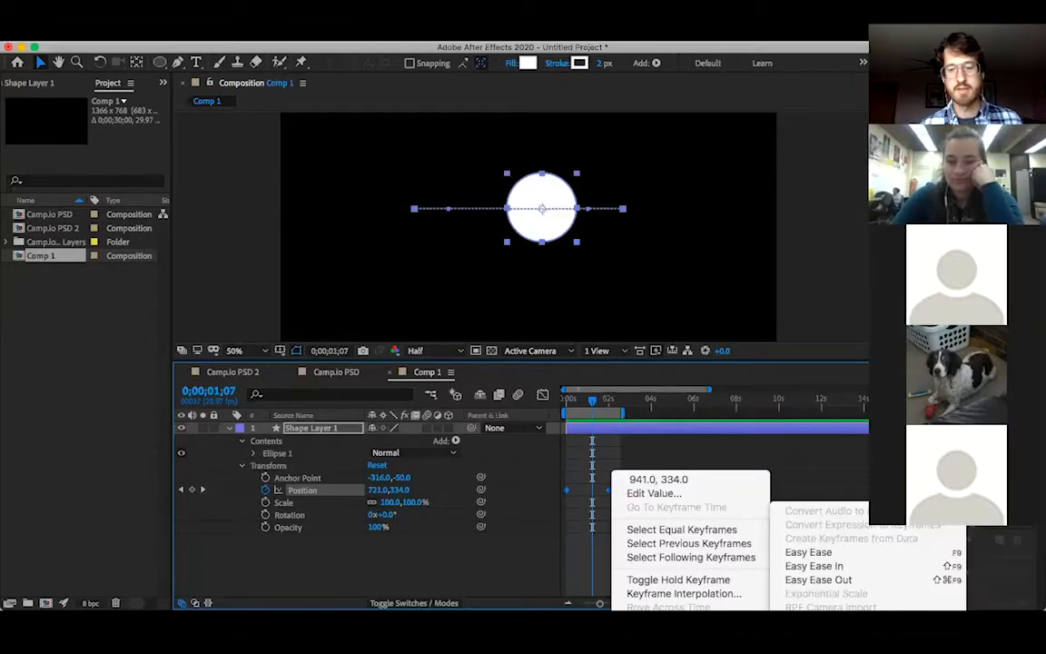
{"action": "left_click", "coordinate": [848, 557]}
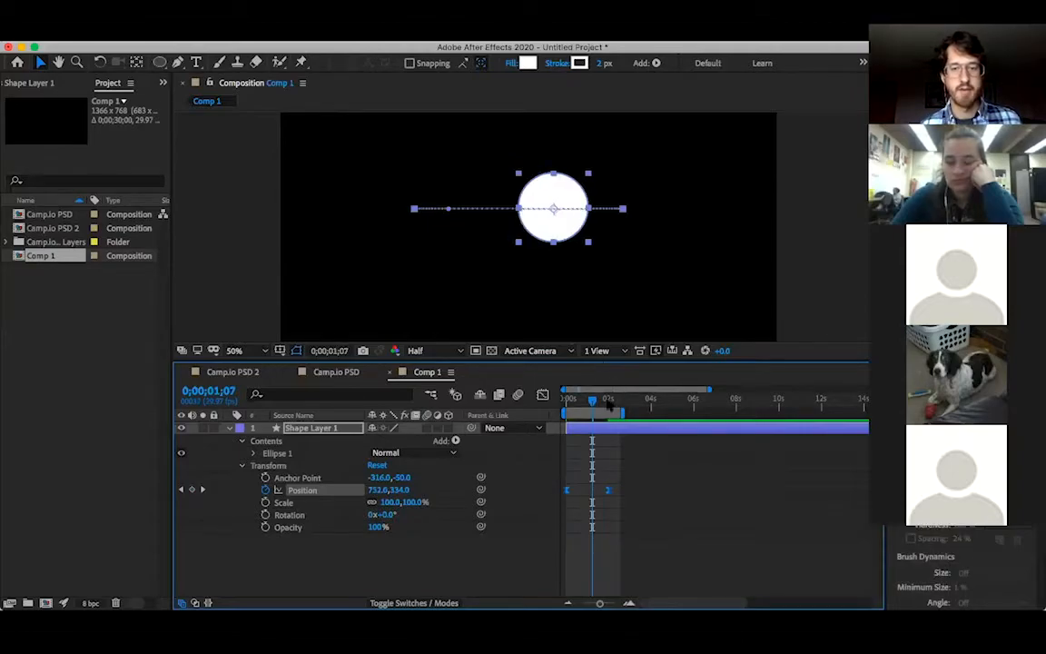
Undo the Easy Ease on the Position keyframes and preview the circle's linear movement
{"action": "left_click_drag", "start_coordinate": [592, 399], "coordinate": [566, 400]}
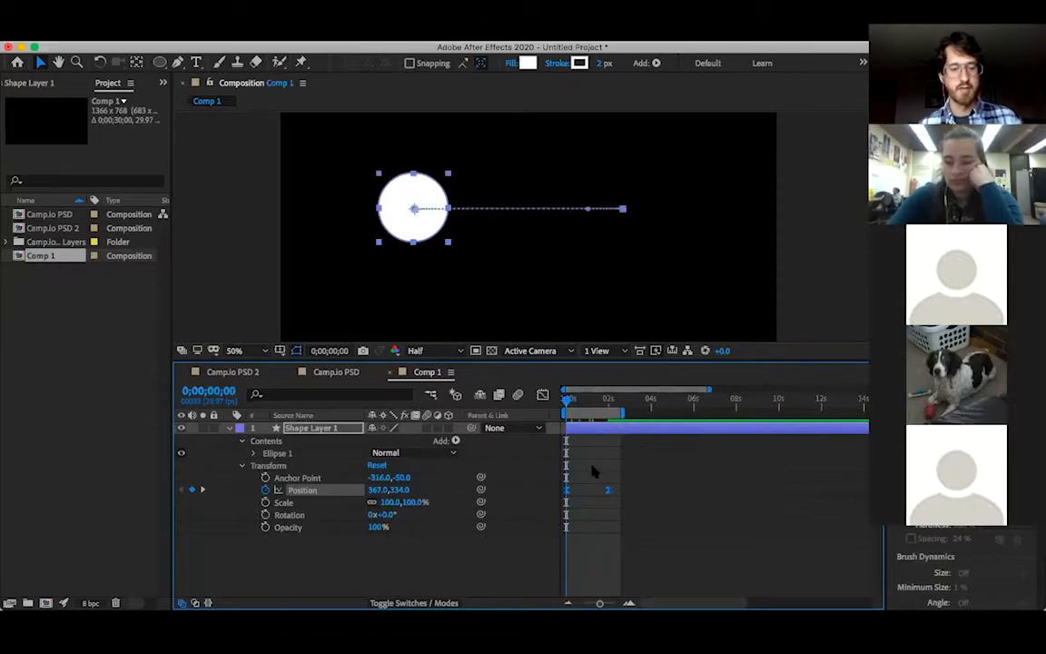
{"action": "key", "text": "super+z"}
{"action": "key", "text": "space"}
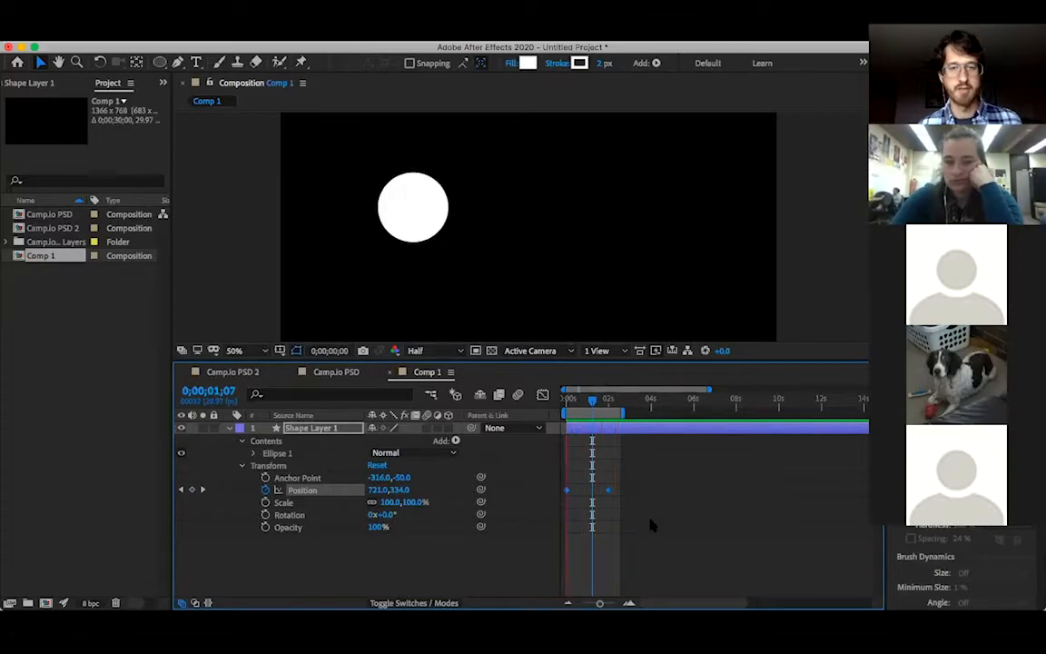
{"action": "key", "text": "space"}
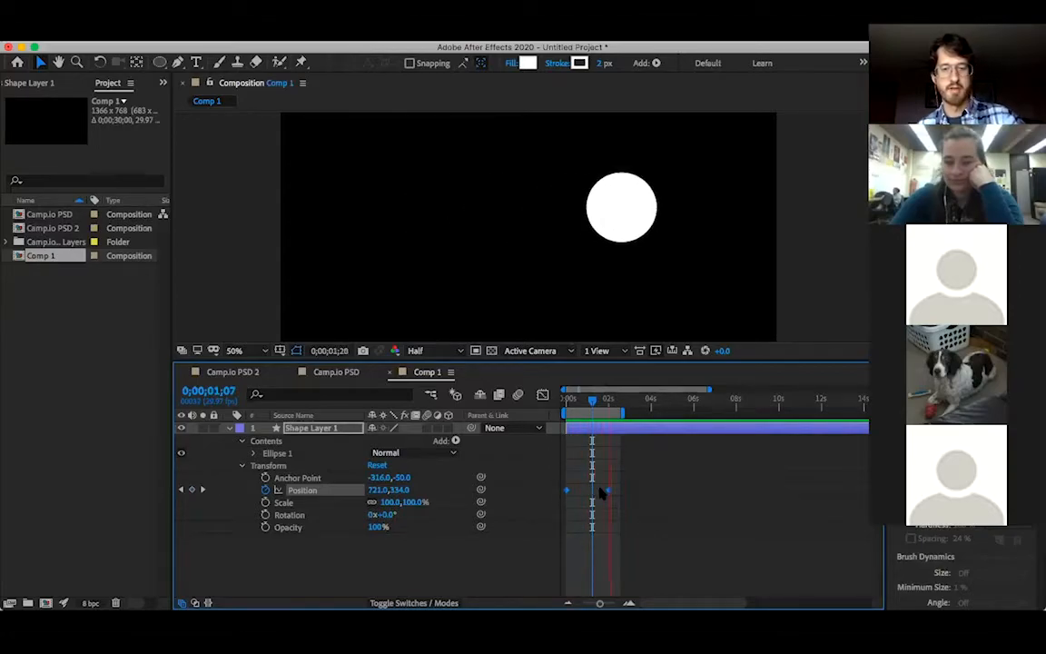
Reapply Easy Ease to both Position keyframes and preview the eased movement
{"action": "right_click", "coordinate": [610, 490]}
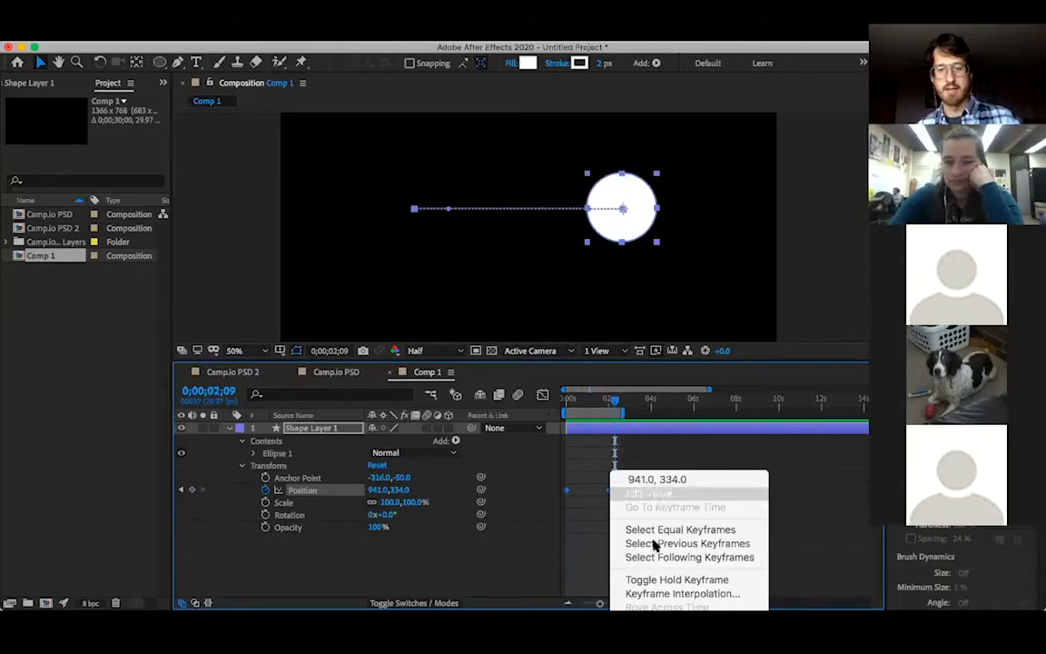
{"action": "mouse_move", "coordinate": [708, 608]}
{"action": "left_click", "coordinate": [846, 554]}
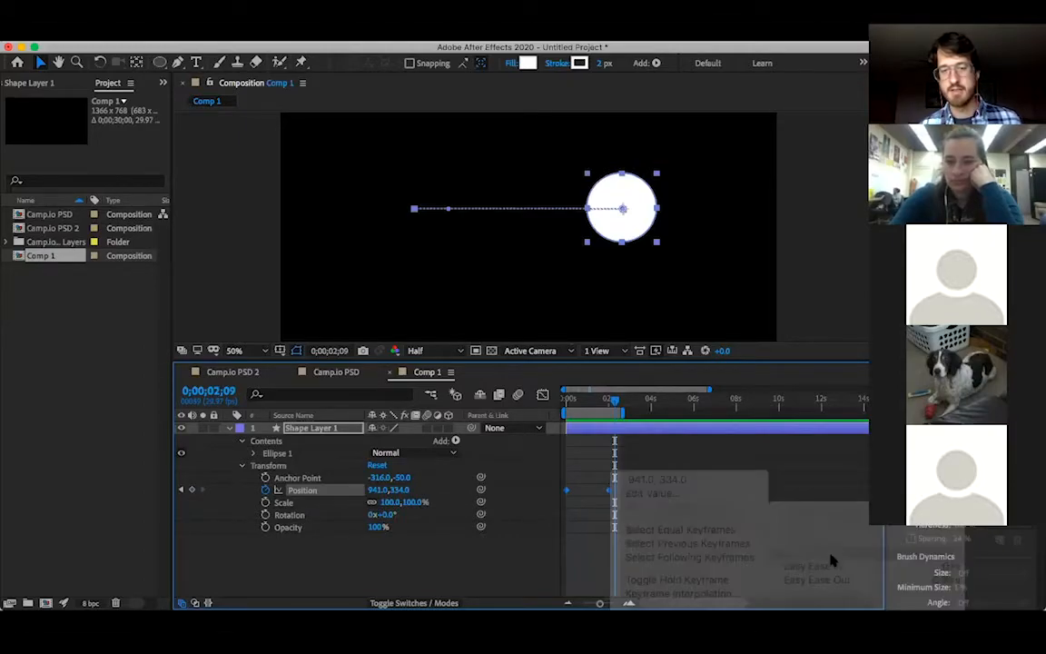
{"action": "key", "text": "space"}
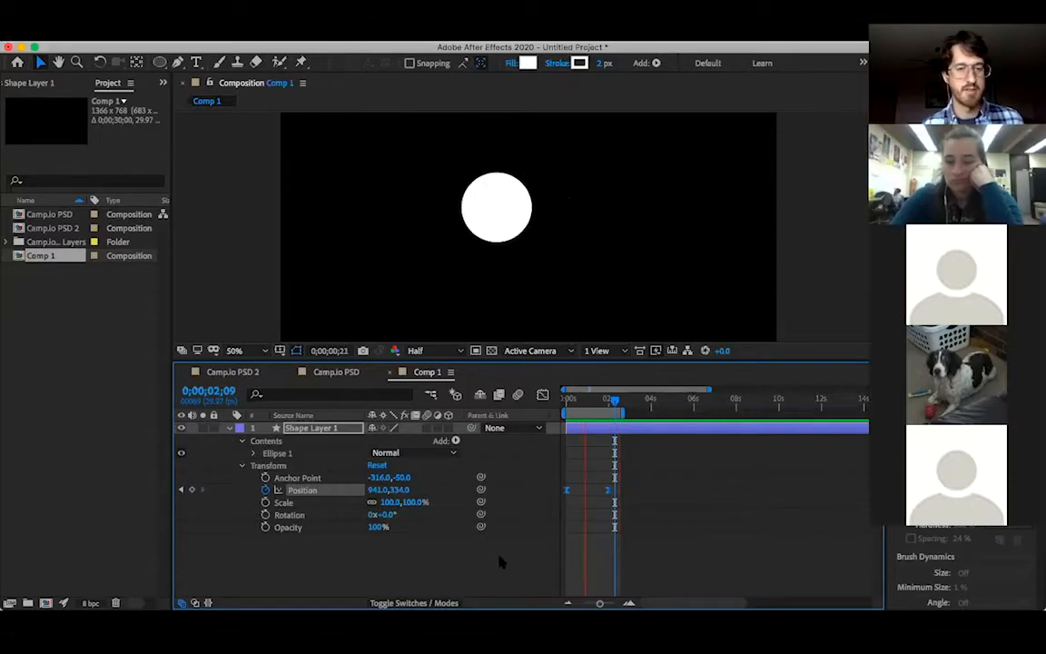
Return to the first frame, open the Graph Editor for Shape Layer 1's Position, and switch it to the value graph
{"action": "left_click", "coordinate": [584, 572]}
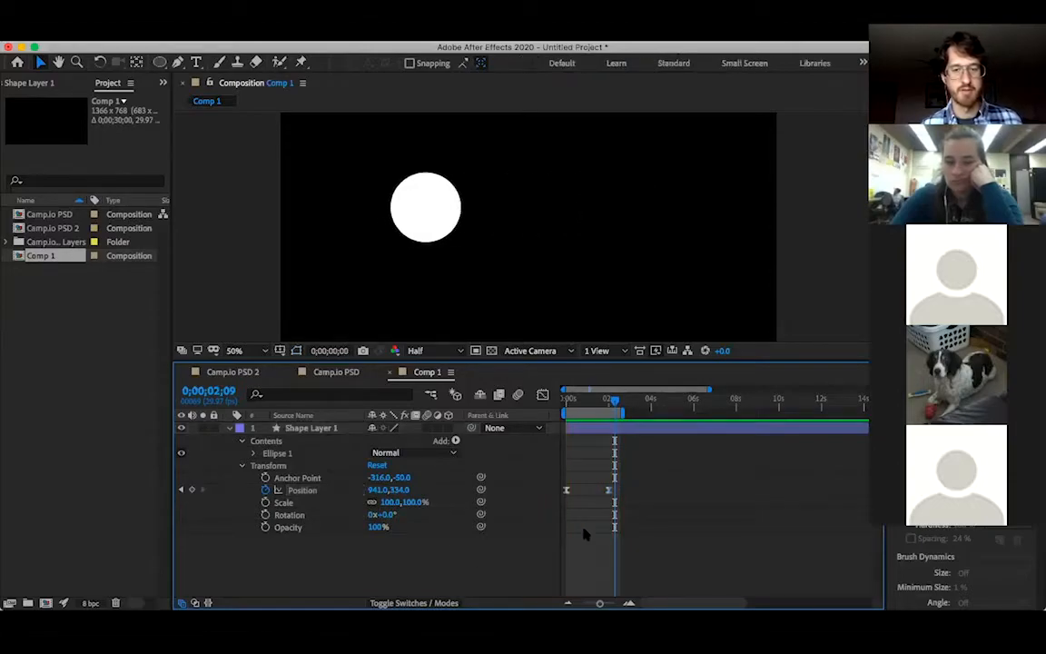
{"action": "left_click_drag", "start_coordinate": [592, 406], "coordinate": [563, 415]}
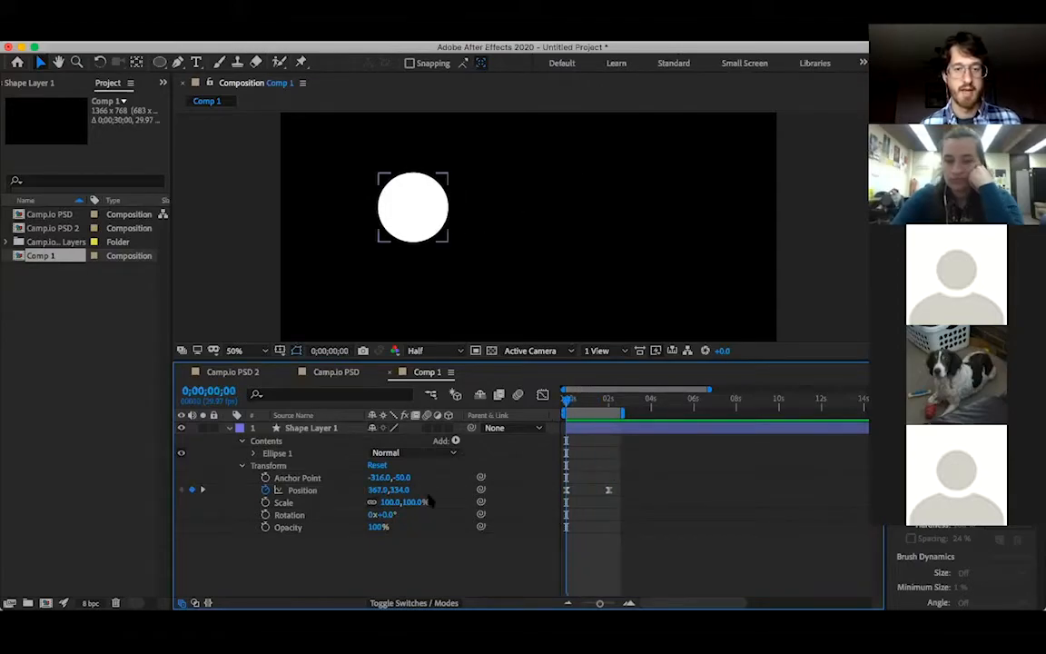
{"action": "left_click", "coordinate": [566, 491]}
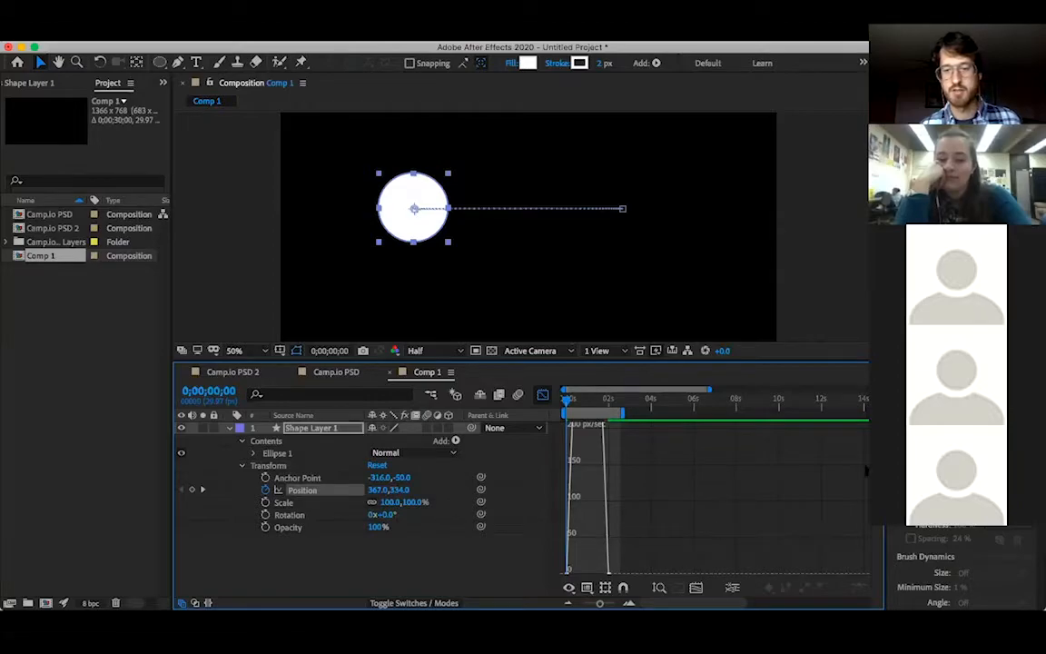
{"action": "left_click_drag", "start_coordinate": [570, 425], "coordinate": [574, 491]}
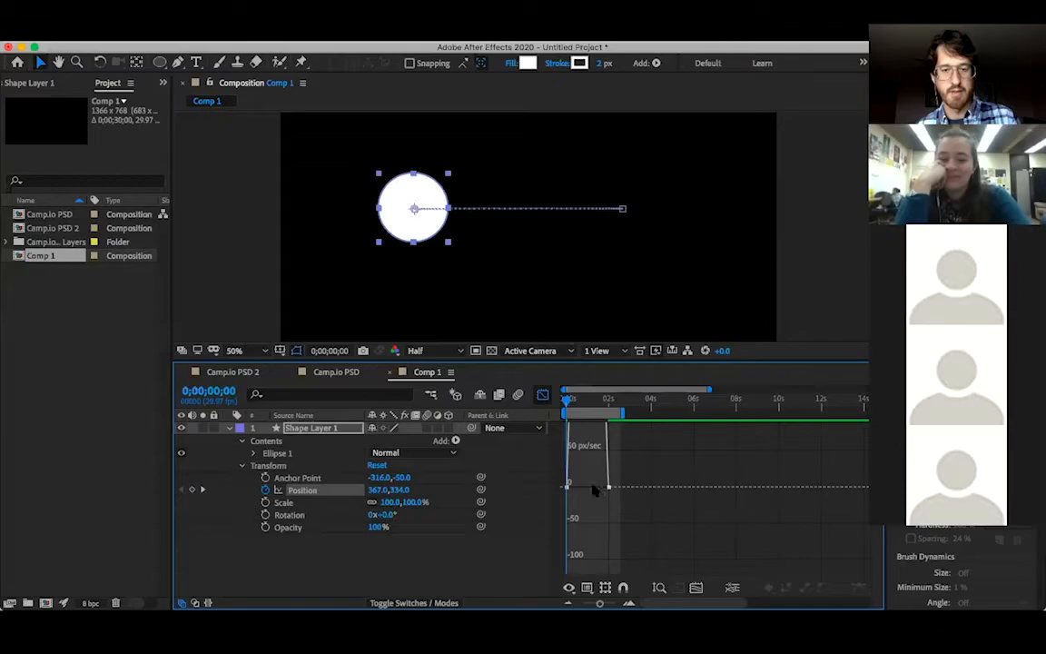
{"action": "left_click_drag", "start_coordinate": [599, 603], "coordinate": [610, 603]}
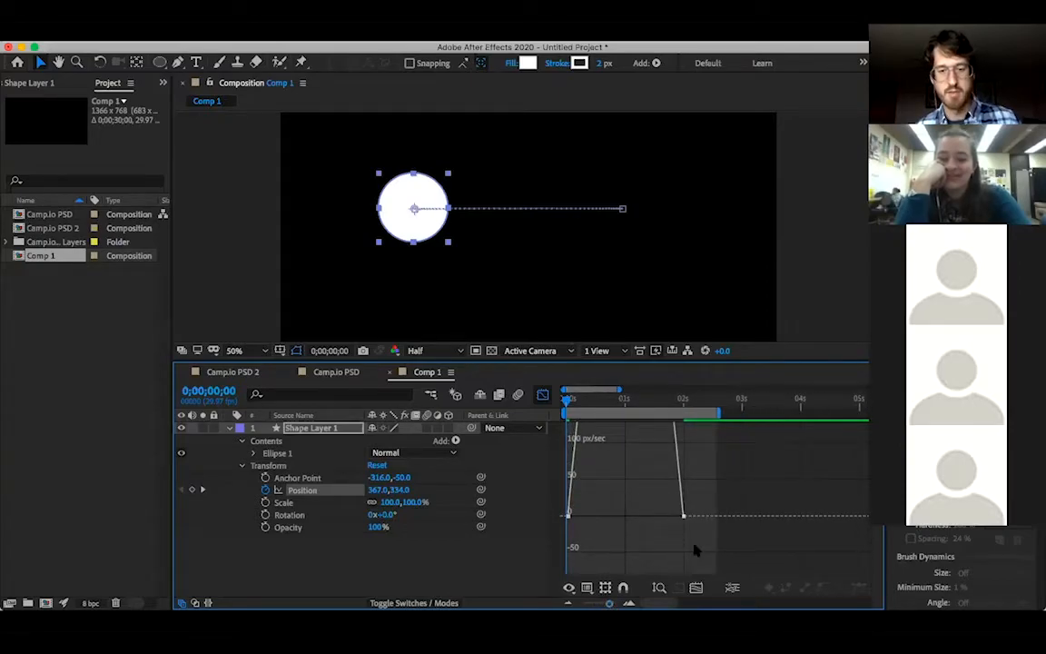
{"action": "left_click", "coordinate": [587, 589]}
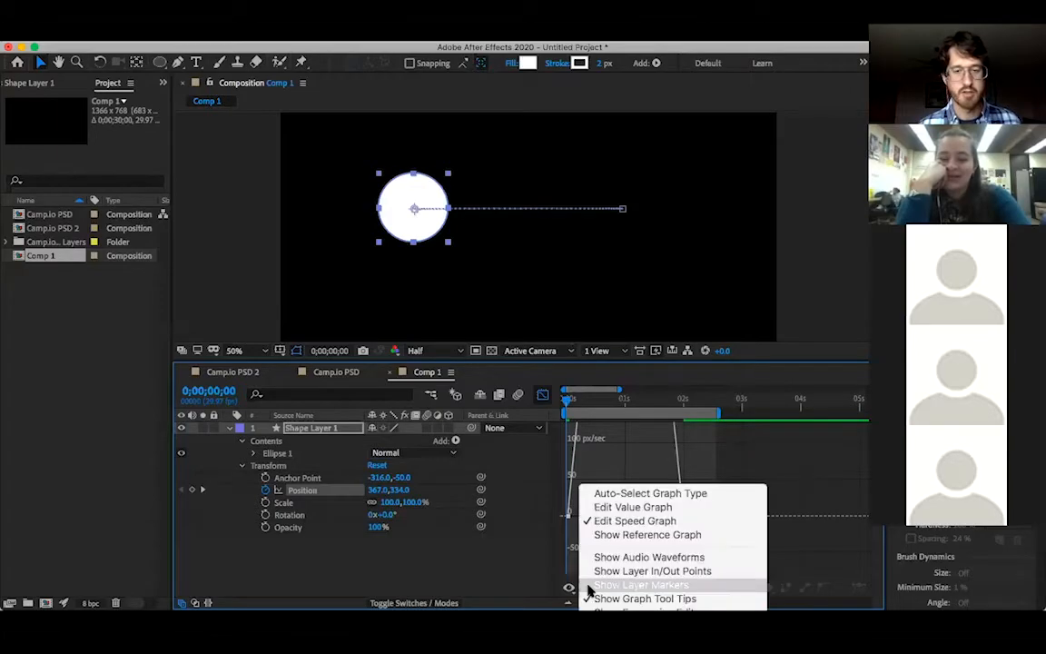
{"action": "left_click", "coordinate": [629, 508]}
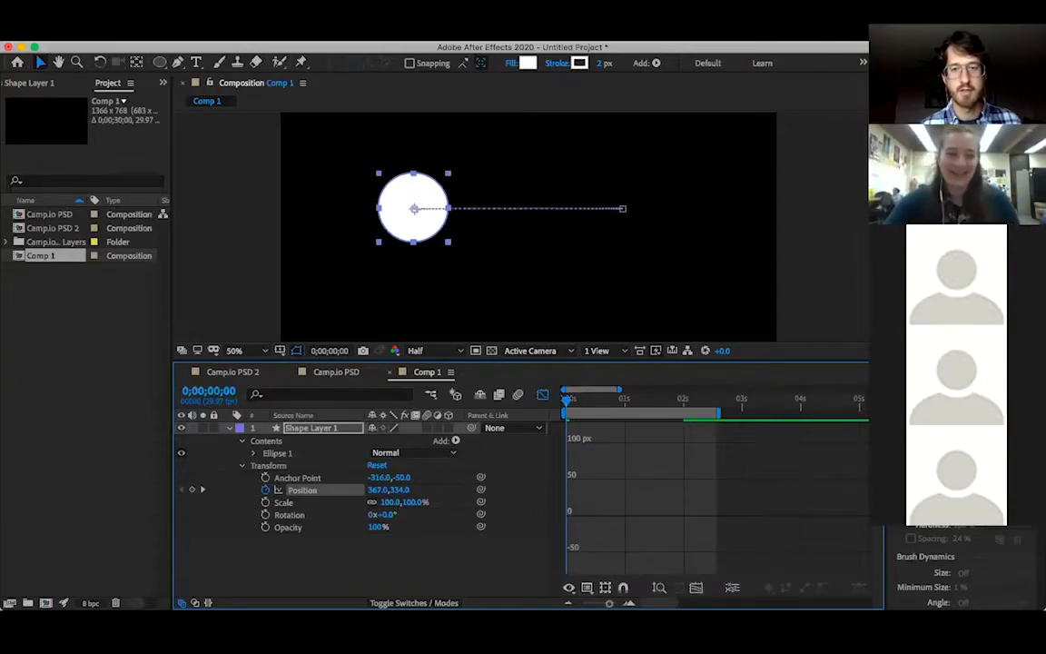
Bend the circle's motion path downward with the end keyframe's direction handle and preview the curved movement
{"action": "left_click", "coordinate": [623, 210]}
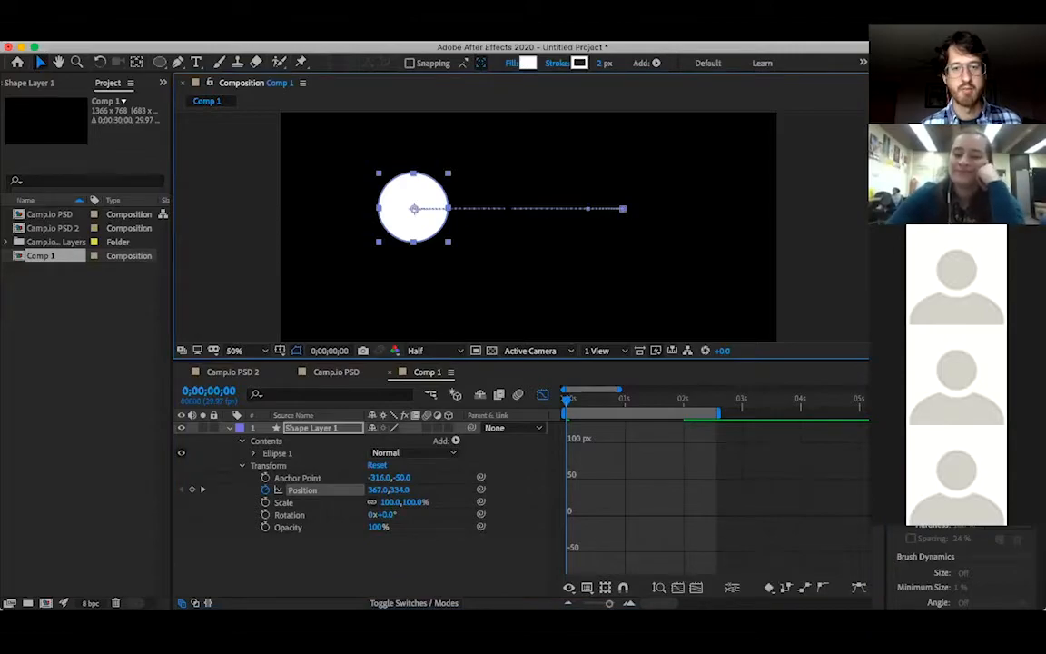
{"action": "left_click_drag", "start_coordinate": [590, 218], "coordinate": [486, 251]}
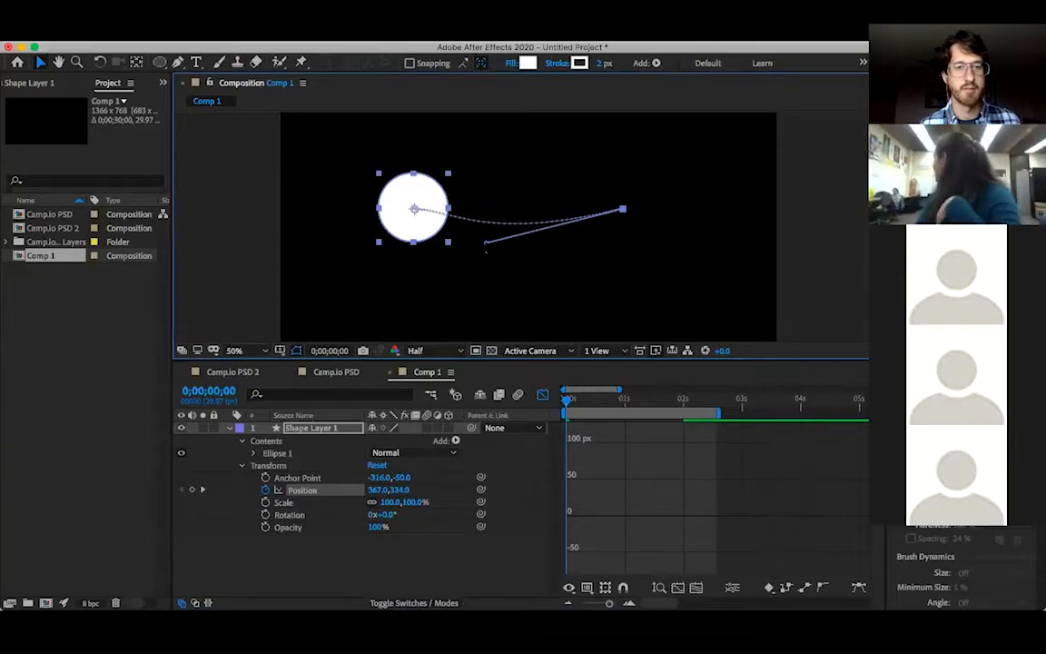
{"action": "key", "text": "space"}
{"action": "left_click", "coordinate": [416, 208]}
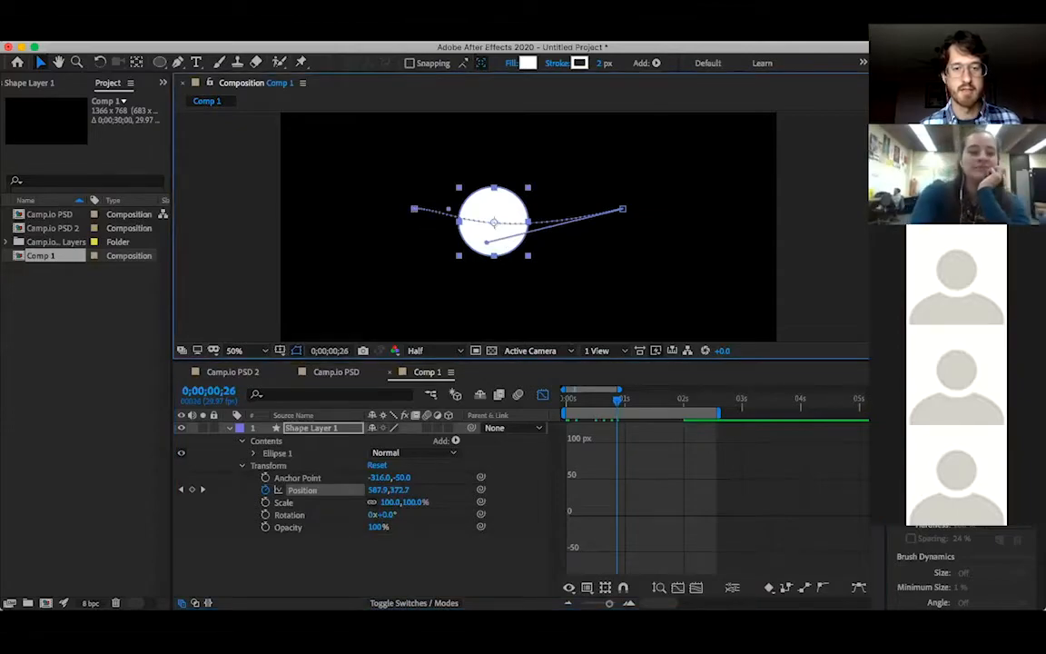
{"action": "left_click_drag", "start_coordinate": [606, 404], "coordinate": [569, 405]}
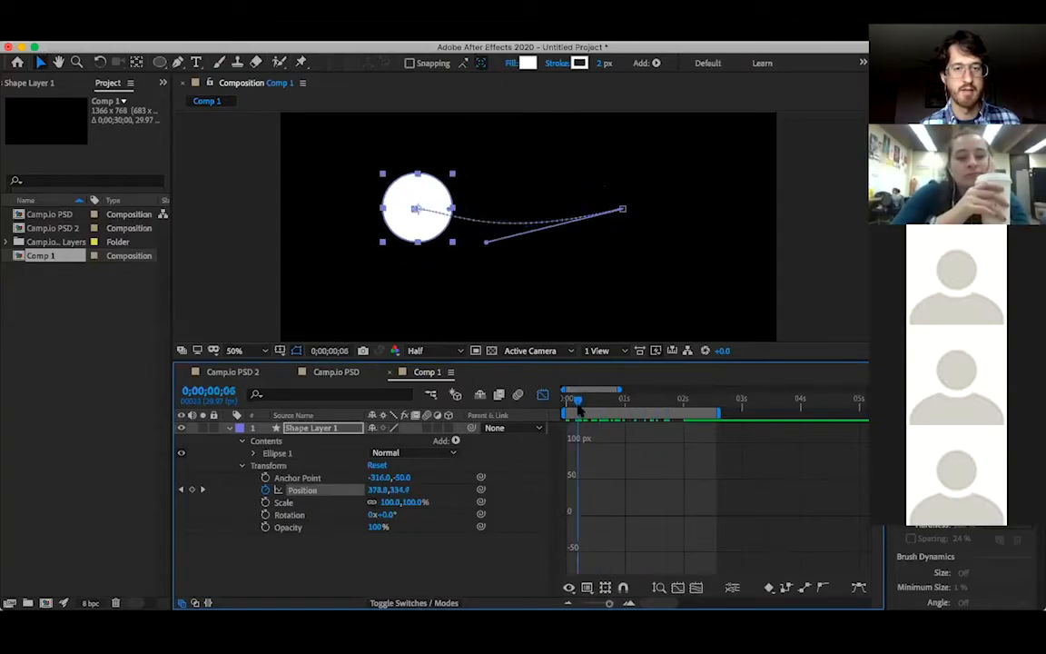
{"action": "key", "text": "space"}
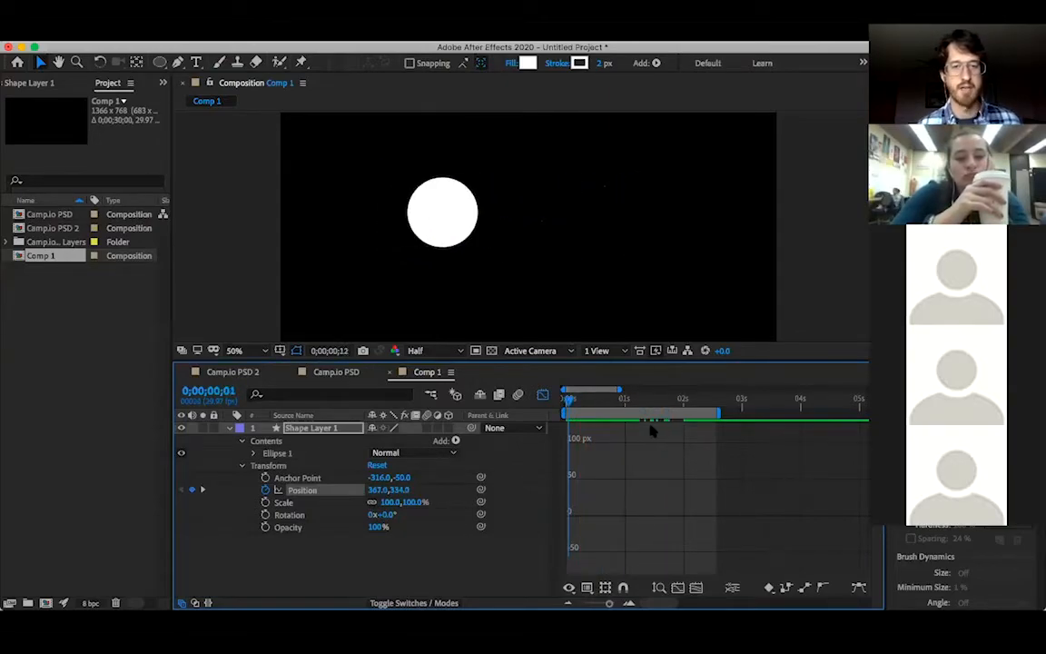
{"action": "left_click", "coordinate": [569, 588]}
{"action": "left_click", "coordinate": [536, 573]}
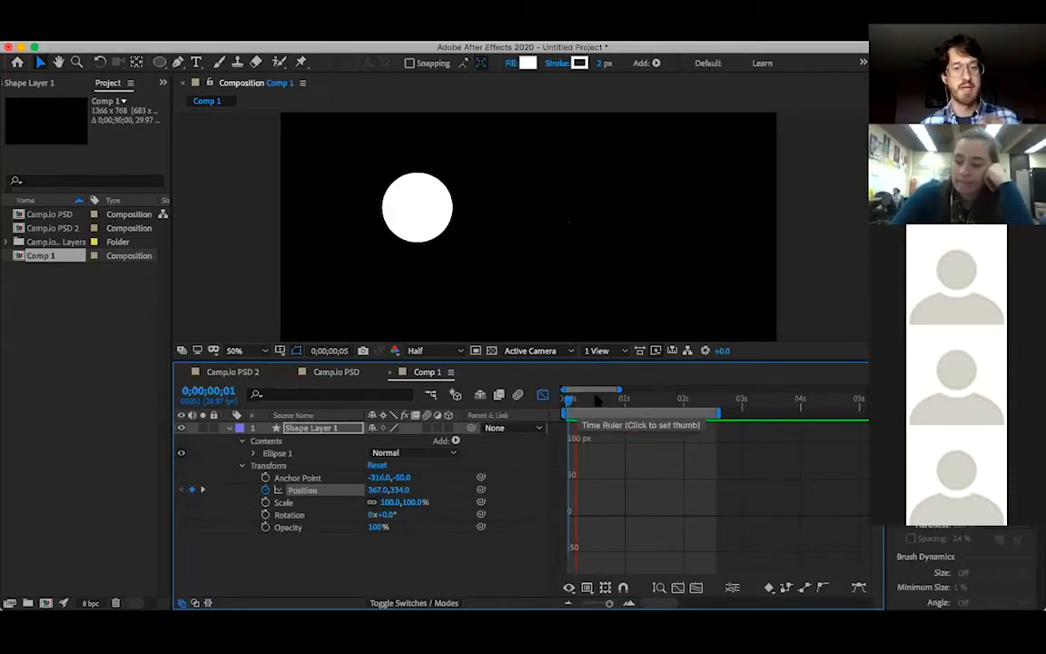
Reshape the circle's motion path into an upward arc that hooks back into the end keyframe, and preview the movement
{"action": "left_click_drag", "start_coordinate": [591, 403], "coordinate": [608, 400]}
{"action": "left_click_drag", "start_coordinate": [489, 242], "coordinate": [583, 150]}
{"action": "left_click_drag", "start_coordinate": [644, 161], "coordinate": [682, 159]}
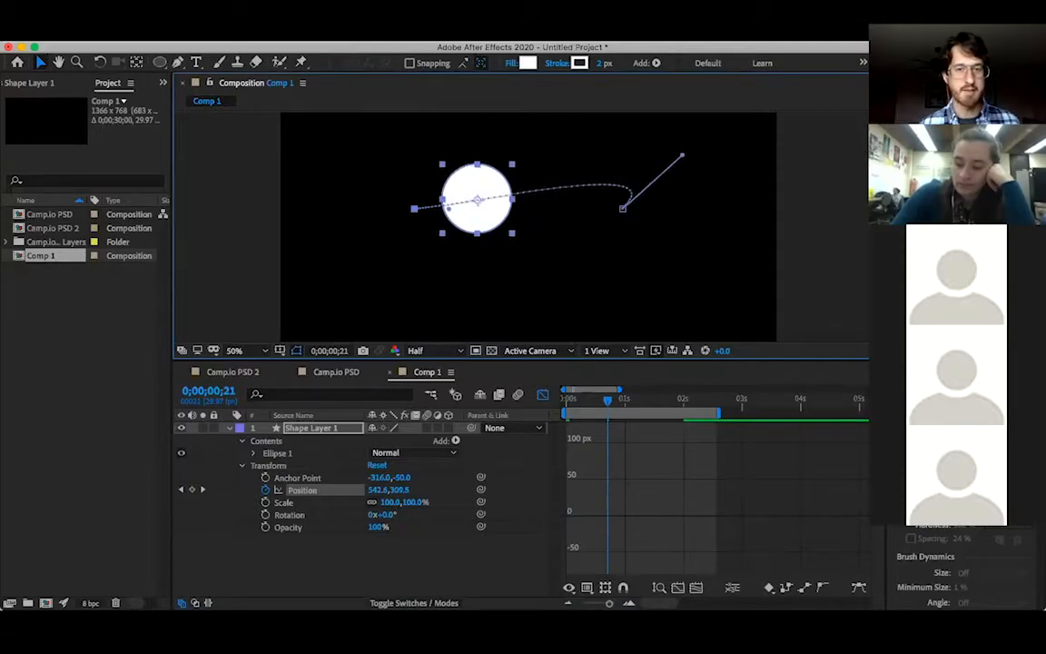
{"action": "key", "text": "space"}
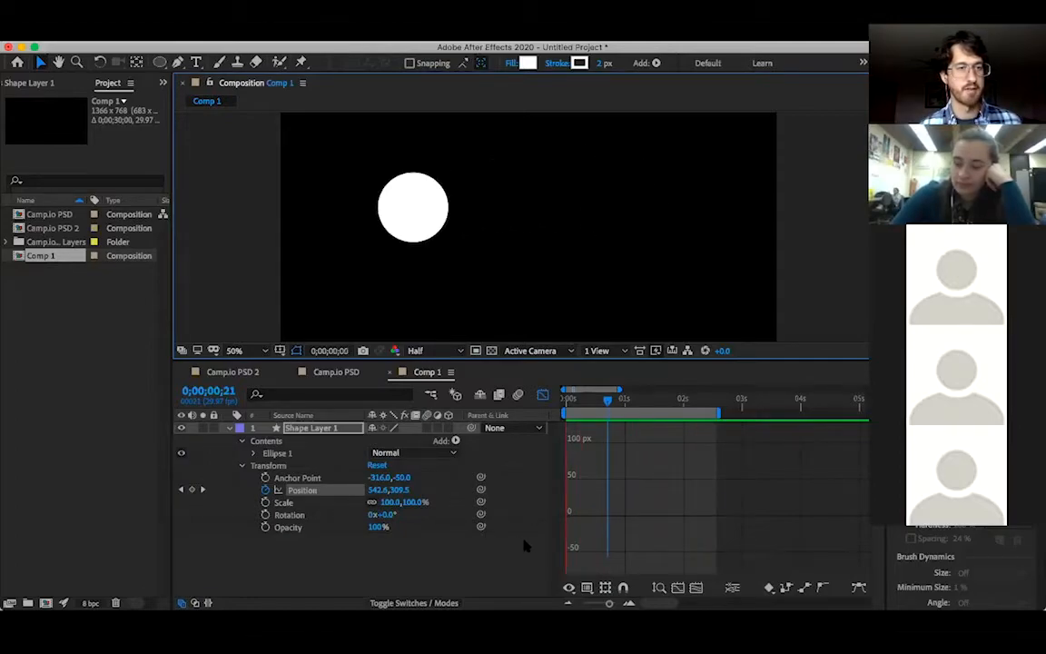
{"action": "left_click", "coordinate": [643, 400]}
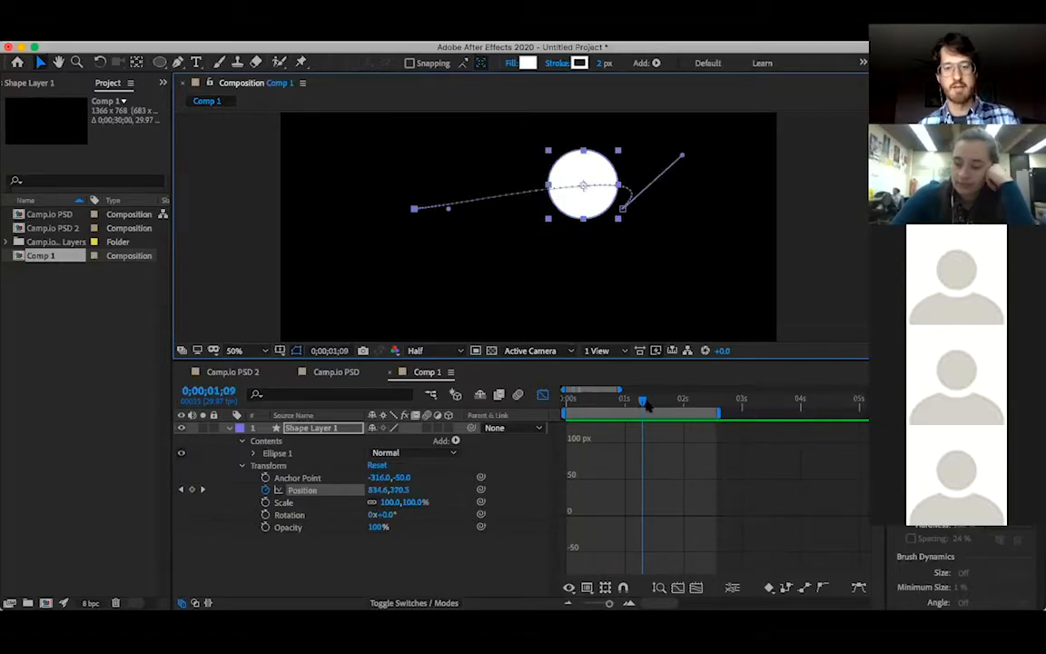
{"action": "left_click_drag", "start_coordinate": [643, 402], "coordinate": [578, 402]}
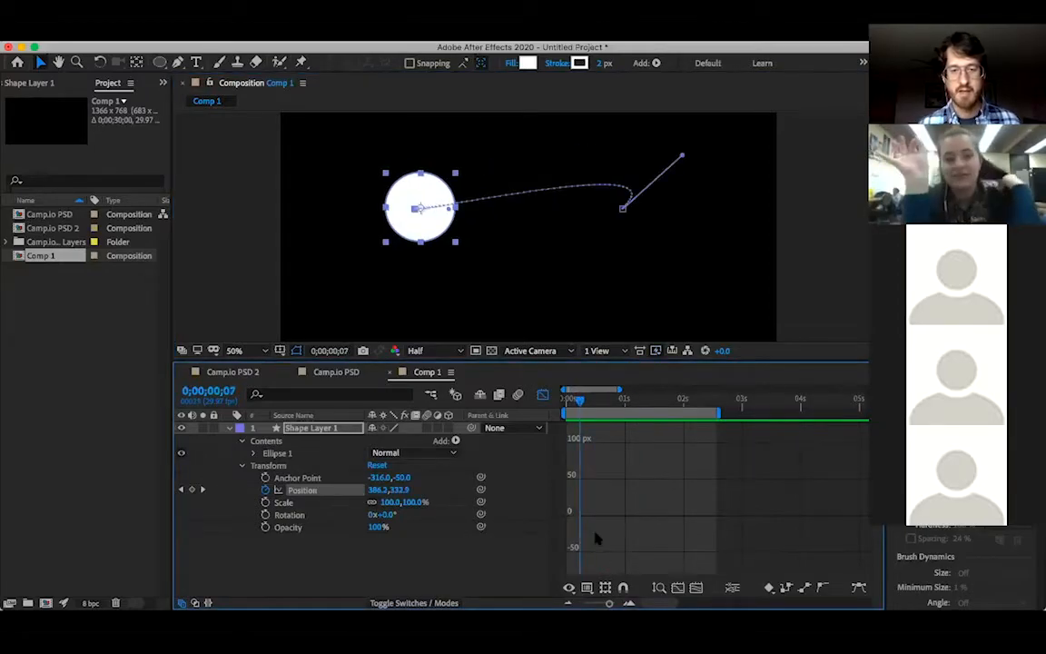
Examine the Position value curve and its keyframes, and switch the Graph Editor back to the speed graph
{"action": "scroll", "coordinate": [644, 515], "scroll_direction": "up", "scroll_amount": 5}
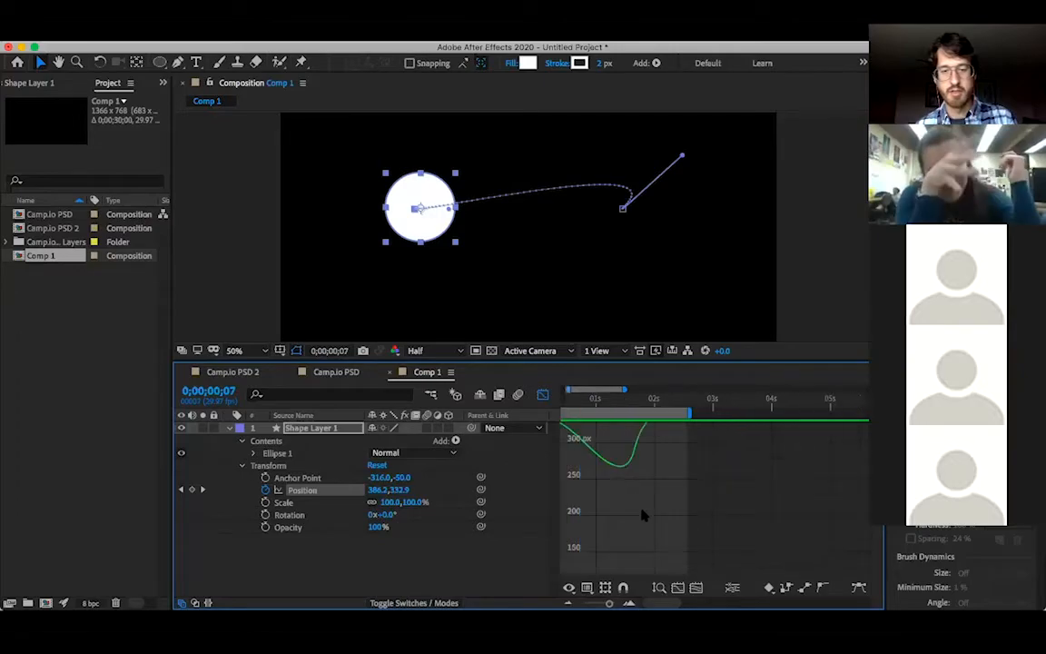
{"action": "scroll", "coordinate": [639, 509], "scroll_direction": "up", "scroll_amount": 3}
{"action": "scroll", "coordinate": [640, 510], "scroll_direction": "down", "scroll_amount": 2}
{"action": "mouse_move", "coordinate": [684, 537]}
{"action": "scroll", "coordinate": [653, 541], "scroll_direction": "down", "scroll_amount": 3}
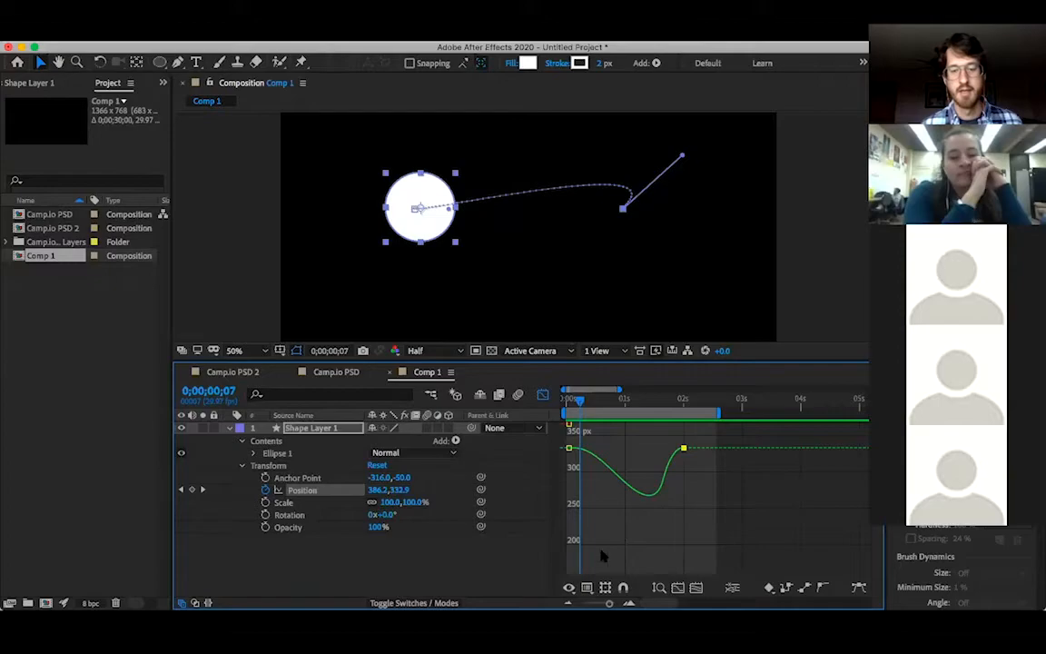
{"action": "left_click", "coordinate": [586, 587]}
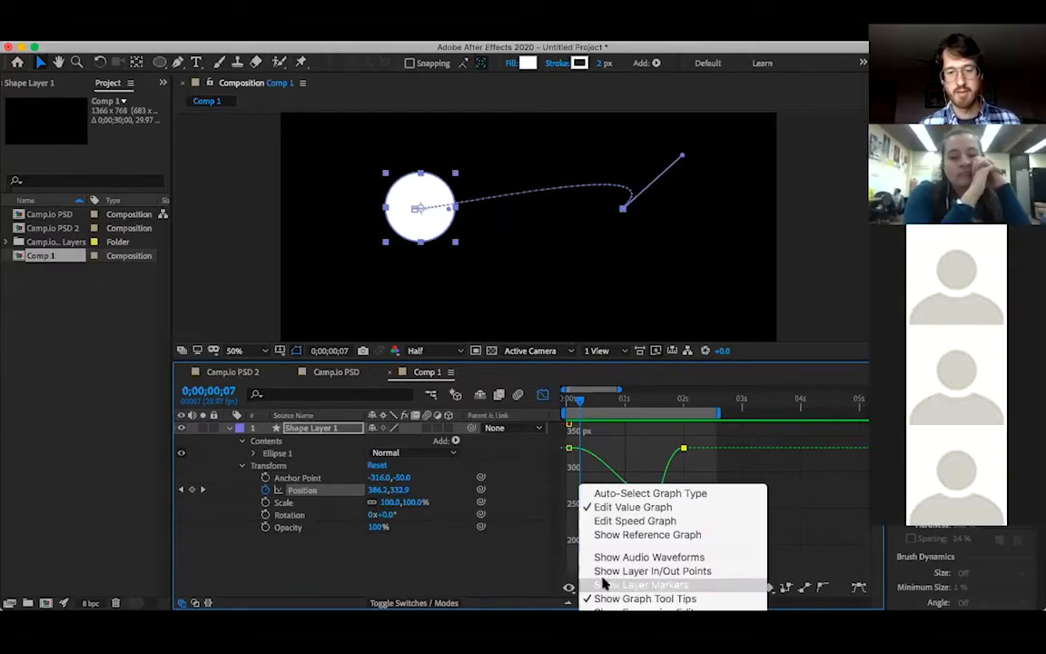
{"action": "left_click", "coordinate": [615, 525]}
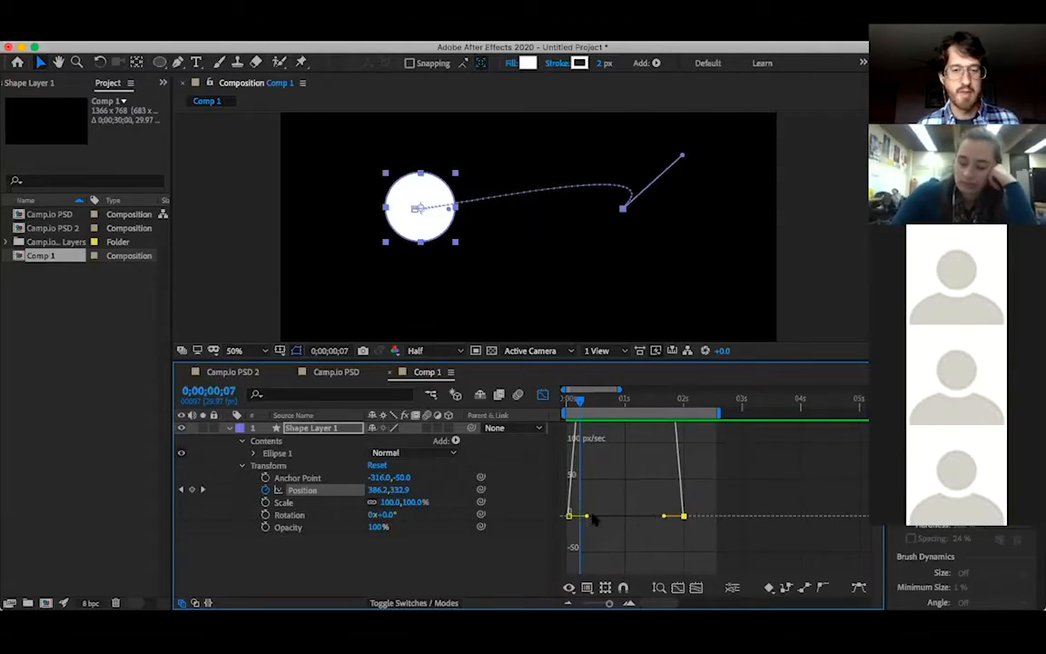
Extend the end Position keyframe's incoming ease to 100% influence in the speed graph and preview the movement from the start
{"action": "left_click_drag", "start_coordinate": [657, 517], "coordinate": [610, 524]}
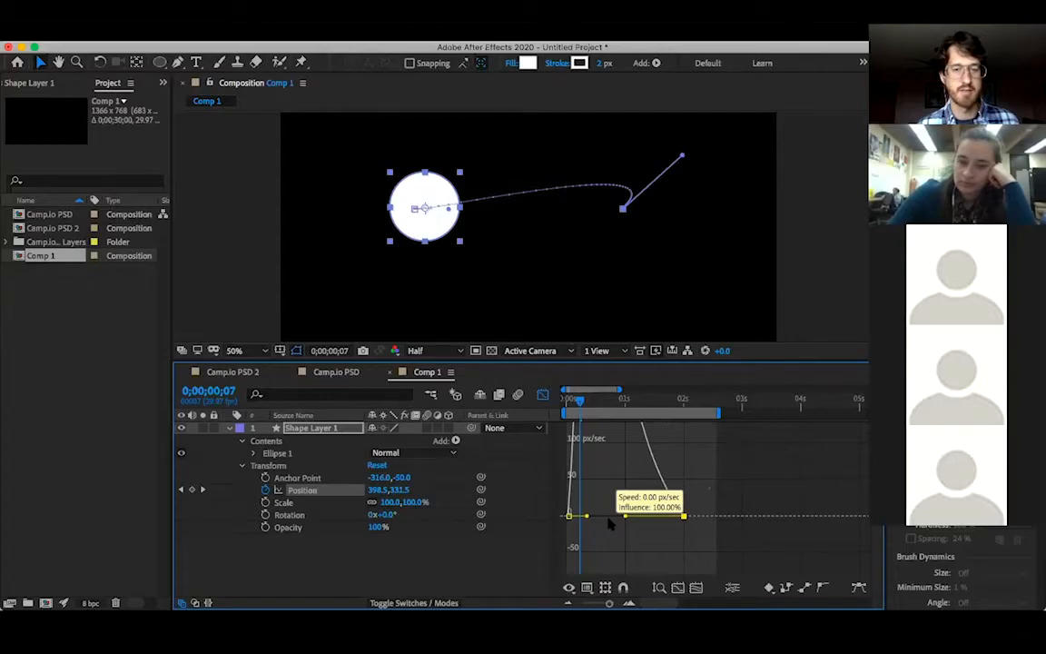
{"action": "mouse_move", "coordinate": [612, 524]}
{"action": "left_mouse_down"}
{"action": "mouse_move", "coordinate": [667, 523]}
{"action": "mouse_move", "coordinate": [614, 527]}
{"action": "left_mouse_up"}
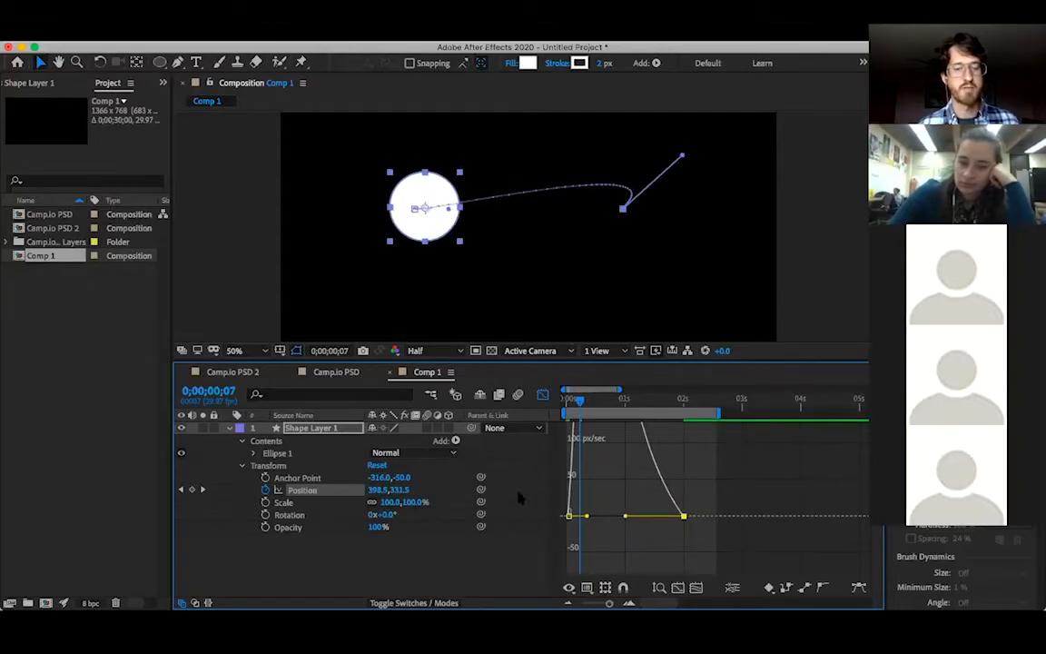
{"action": "left_click", "coordinate": [566, 406]}
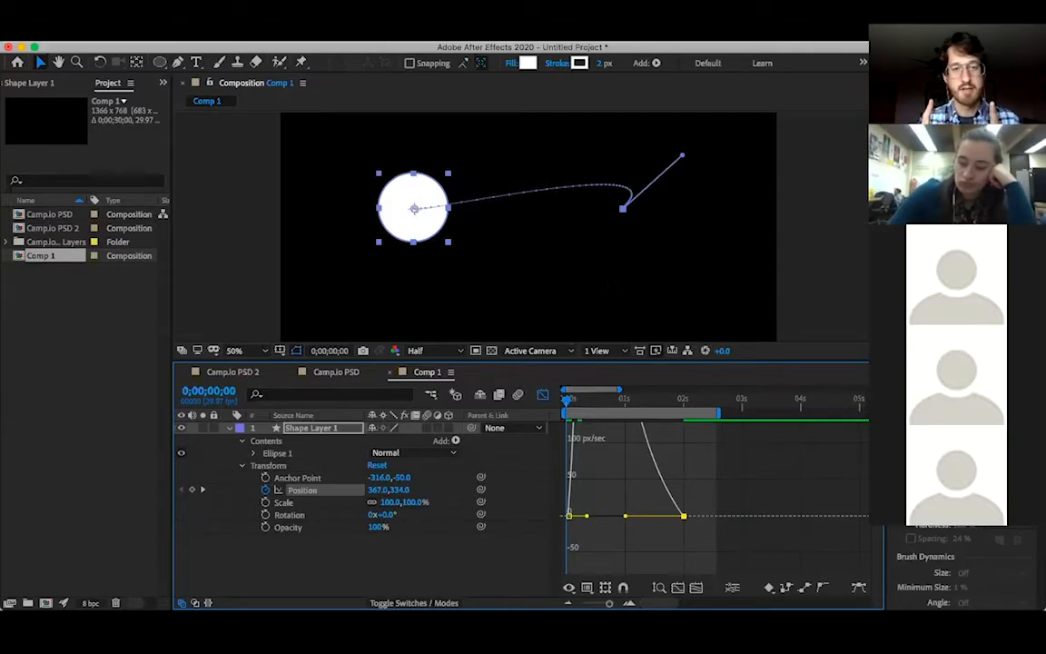
{"action": "key", "text": "space"}
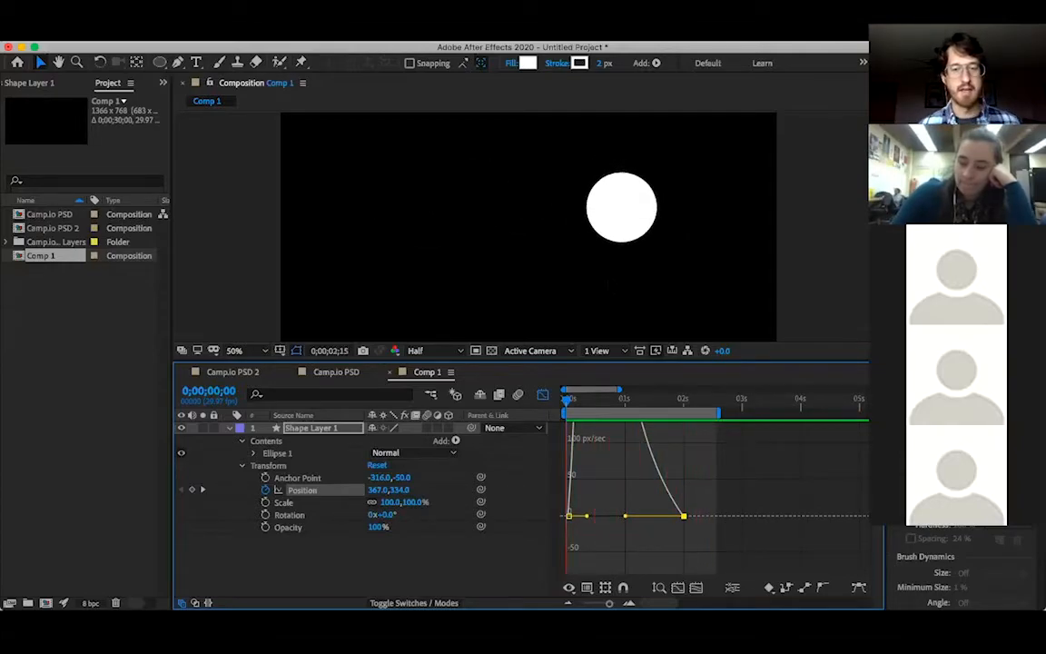
Lengthen the first Position keyframe's outgoing ease handle in the speed graph and check the resulting movement
{"action": "left_click_drag", "start_coordinate": [589, 517], "coordinate": [621, 525]}
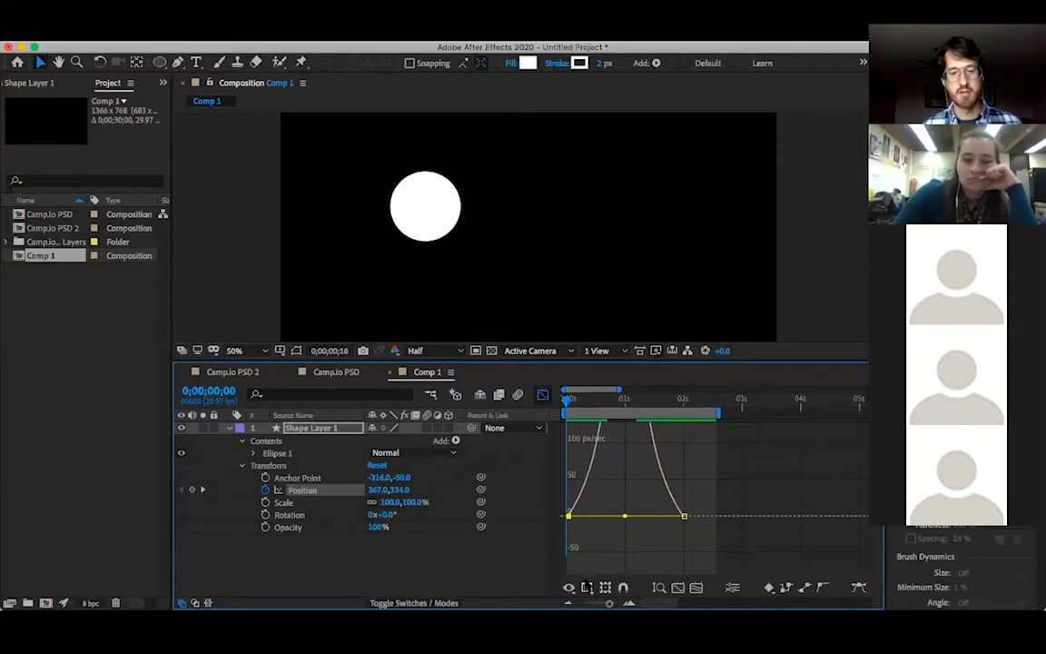
{"action": "left_click", "coordinate": [569, 587]}
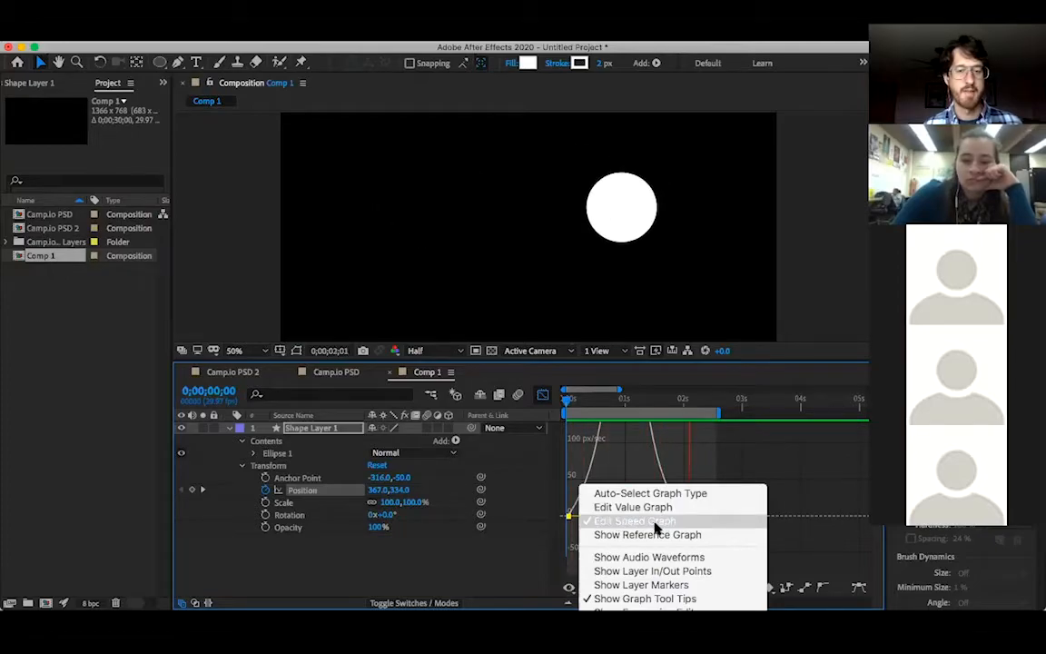
{"action": "left_click", "coordinate": [519, 560]}
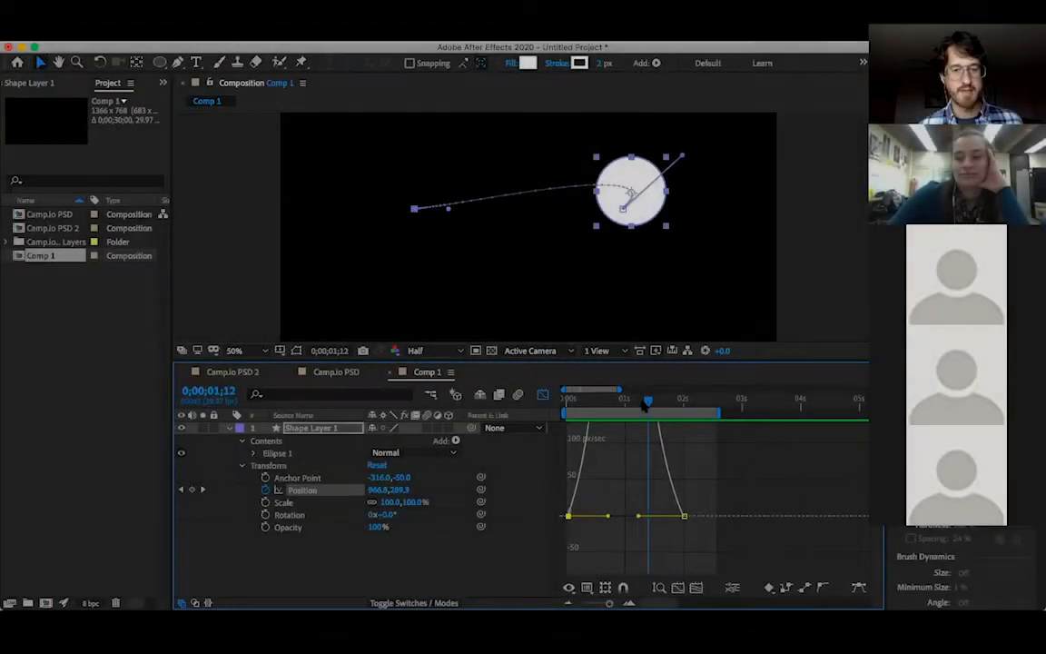
{"action": "left_click", "coordinate": [606, 403]}
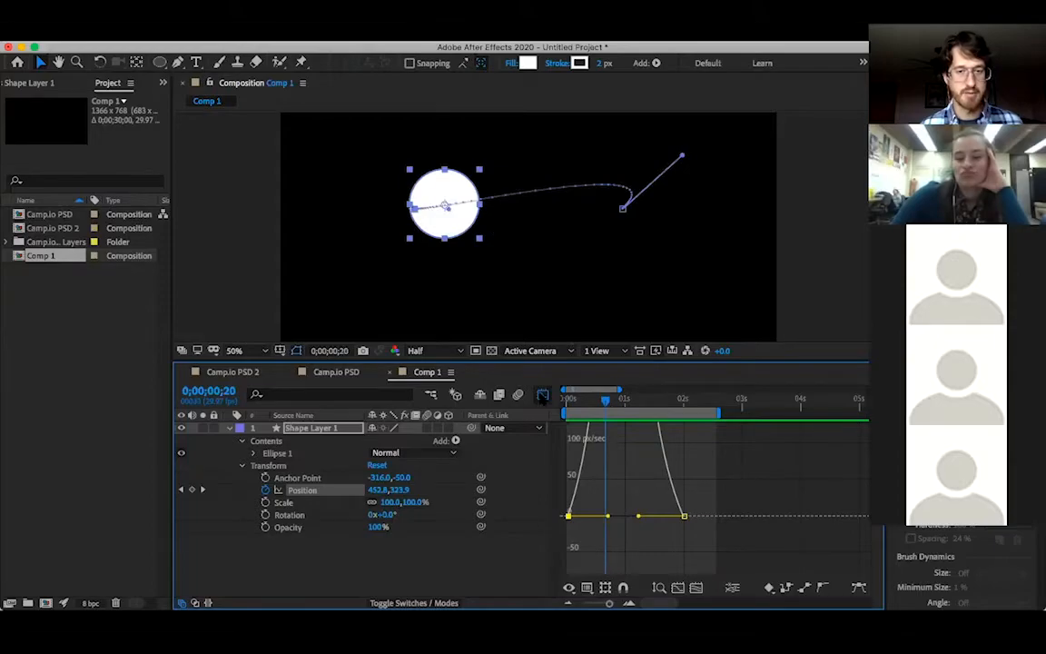
Outside the Graph Editor, move the end Position keyframe earlier to the 1-second mark and preview the faster movement
{"action": "key", "text": "shift+F3"}
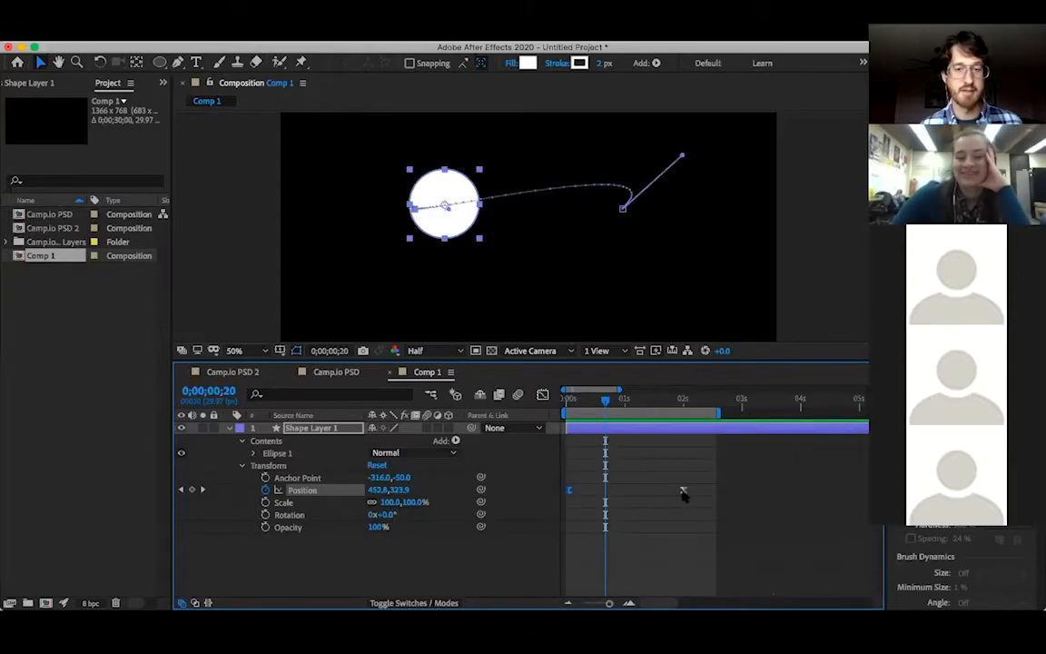
{"action": "left_click_drag", "start_coordinate": [672, 493], "coordinate": [648, 490]}
{"action": "key", "text": "space"}
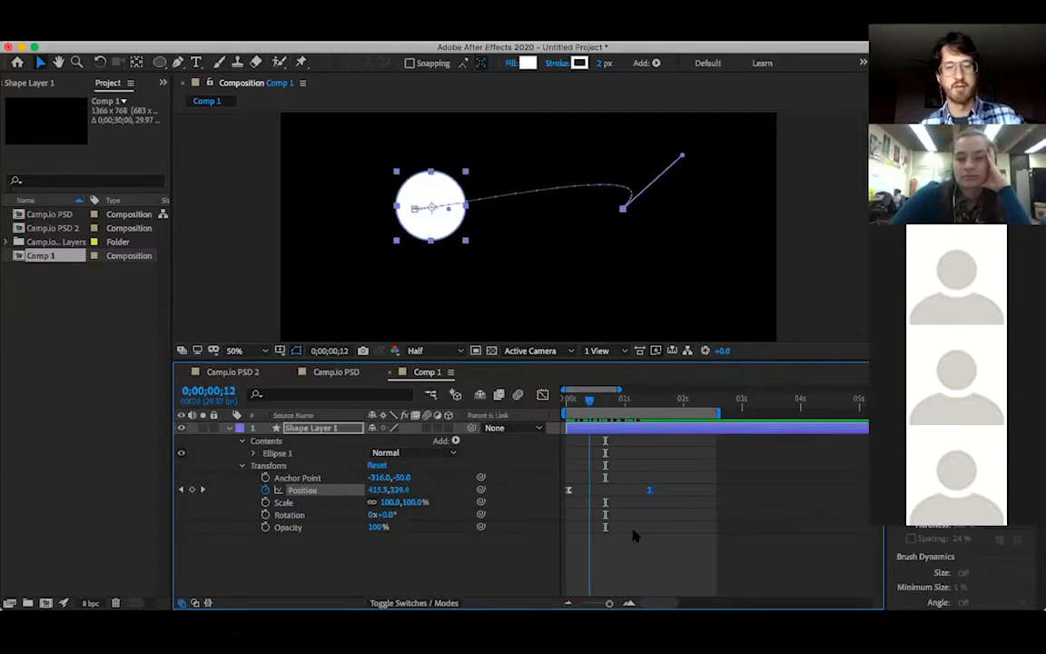
{"action": "key", "text": "space"}
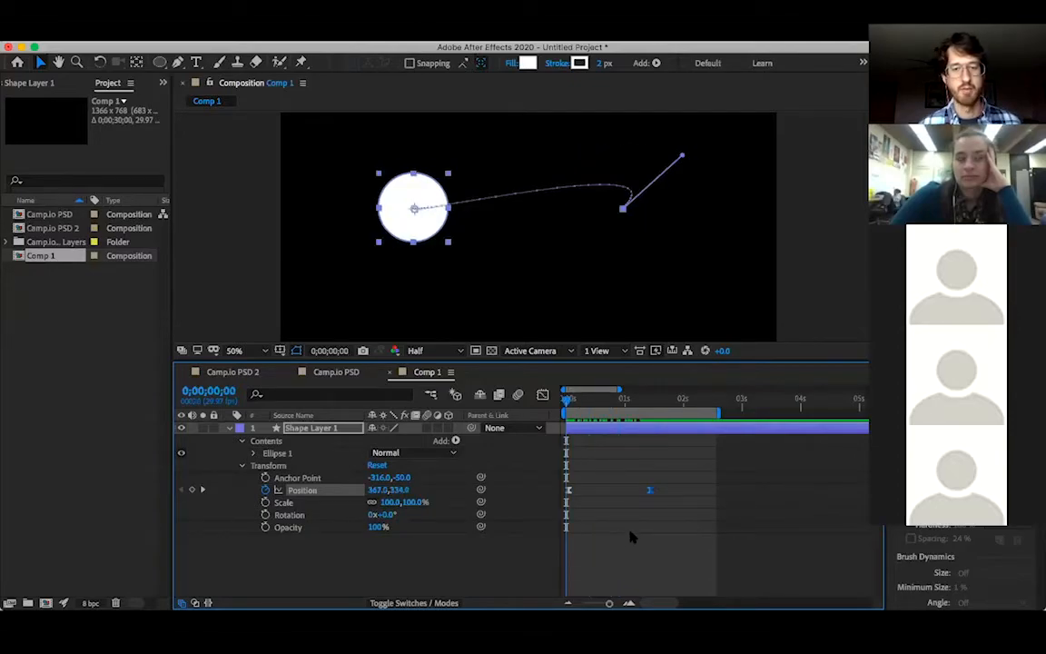
{"action": "key", "text": "space"}
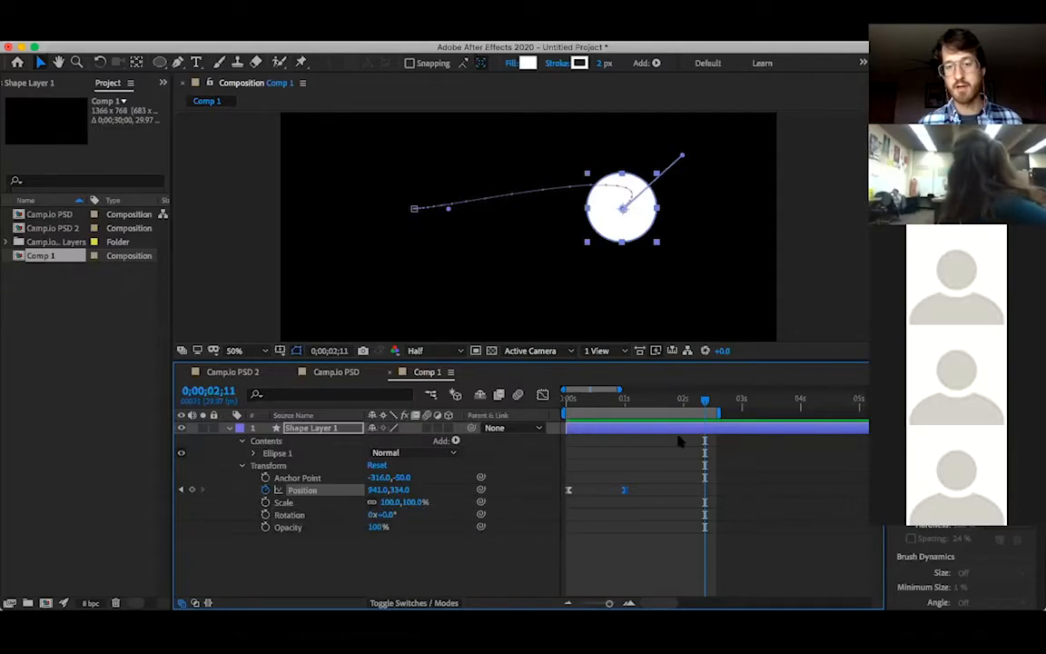
Add a third Position keyframe at 0;00;02;00 by moving the circle back toward the lower left of the frame
{"action": "left_click_drag", "start_coordinate": [704, 401], "coordinate": [683, 415]}
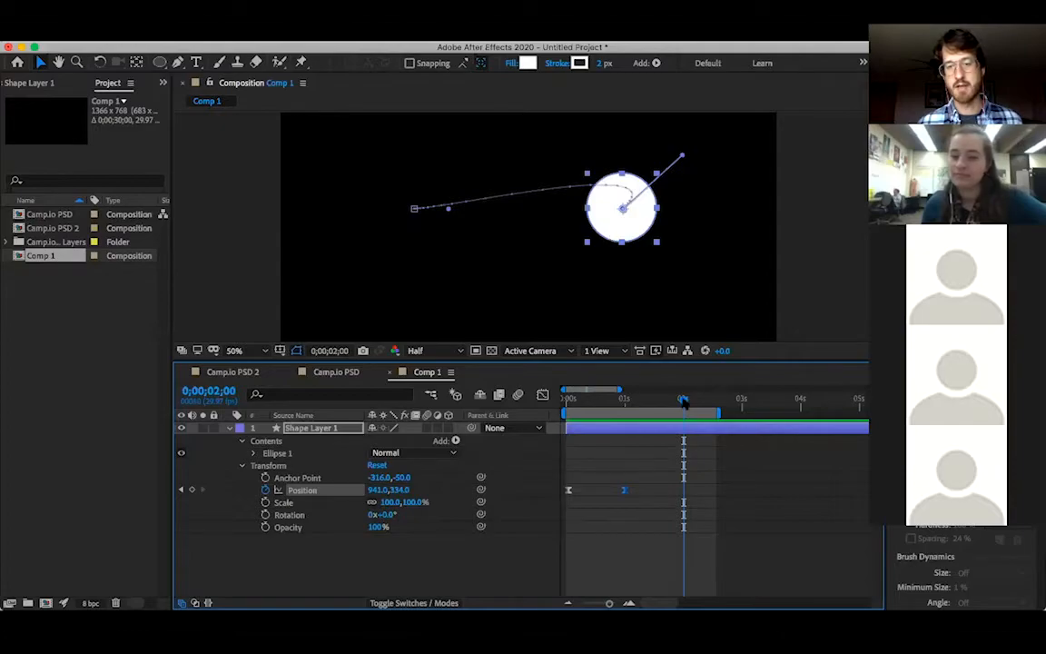
{"action": "left_click_drag", "start_coordinate": [683, 401], "coordinate": [685, 406]}
{"action": "left_click_drag", "start_coordinate": [610, 217], "coordinate": [470, 267]}
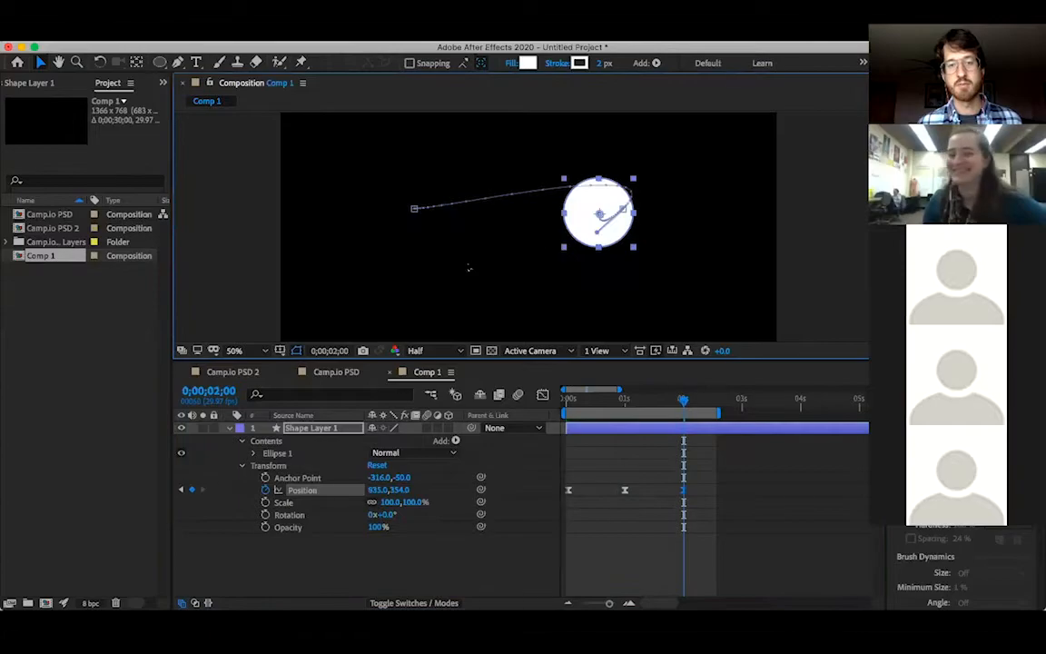
Reposition the circle at the 2-second Position keyframe near the top center of the frame, at about 627, 180
{"action": "left_click_drag", "start_coordinate": [600, 214], "coordinate": [484, 247]}
{"action": "left_click_drag", "start_coordinate": [495, 160], "coordinate": [520, 143]}
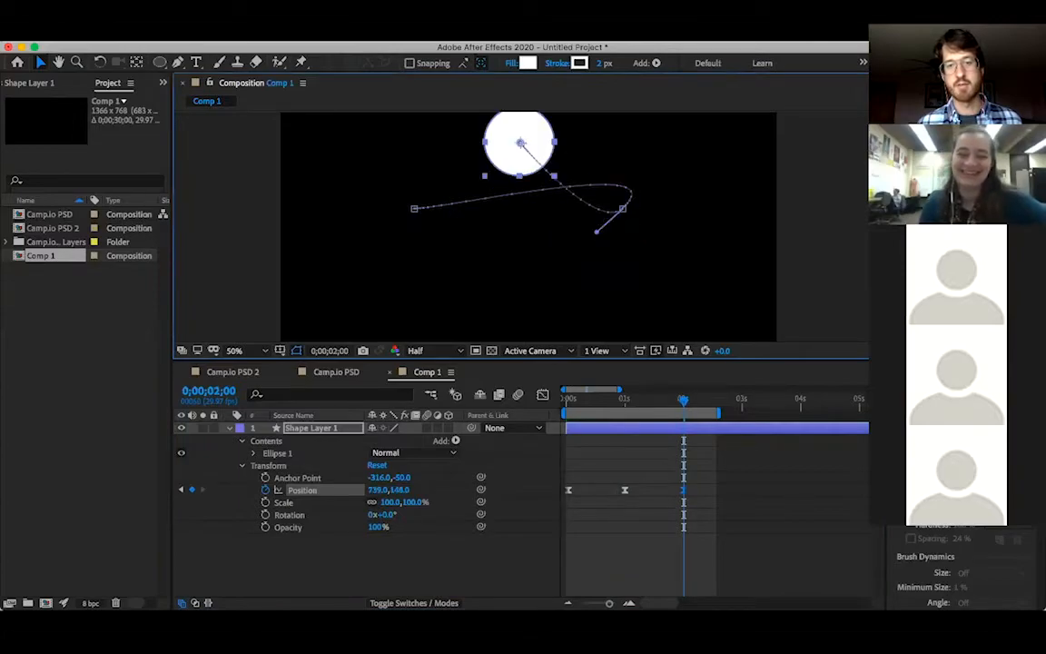
{"action": "left_click_drag", "start_coordinate": [644, 161], "coordinate": [640, 158]}
{"action": "left_click_drag", "start_coordinate": [531, 162], "coordinate": [452, 181]}
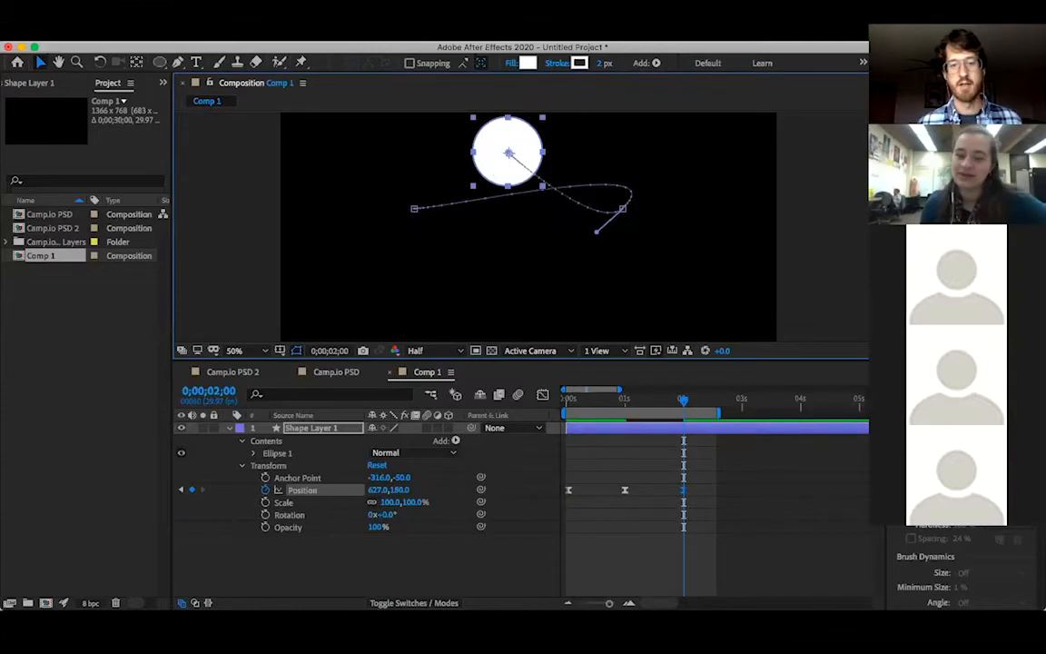
In the speed graph, adjust the ease handles around the 1-second Position keyframe and preview the movement
{"action": "key", "text": "shift+F3"}
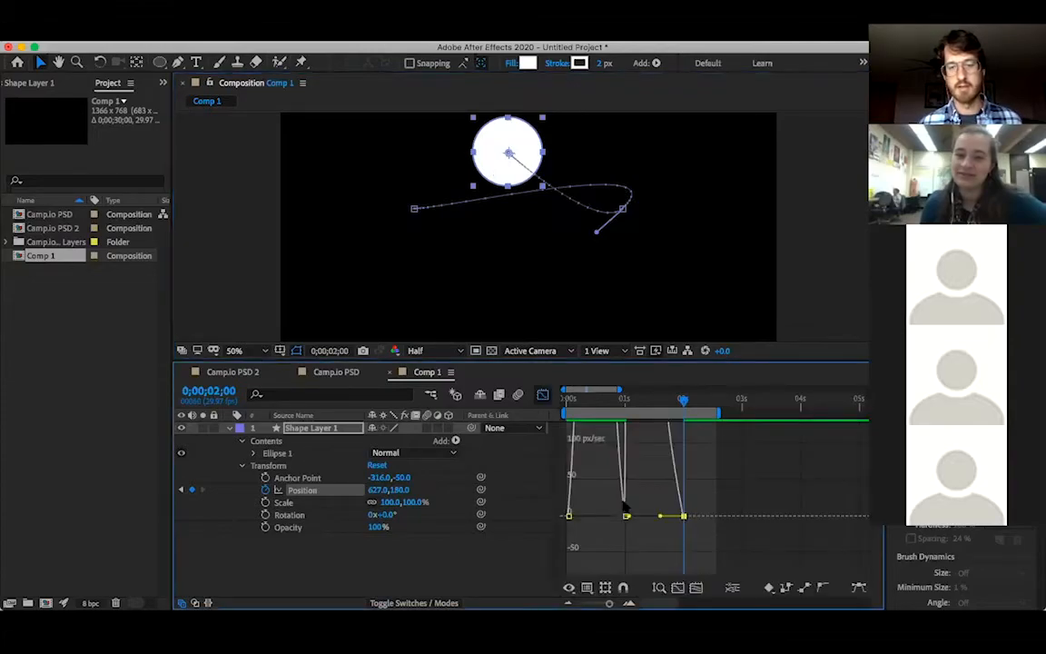
{"action": "left_click_drag", "start_coordinate": [672, 516], "coordinate": [613, 514]}
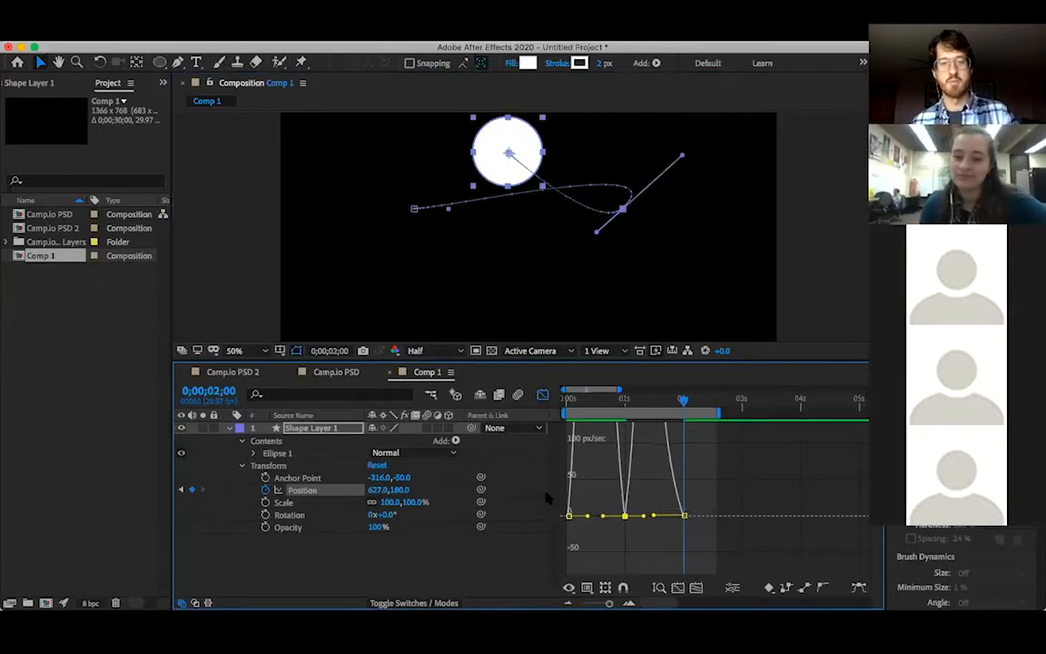
{"action": "key", "text": "space"}
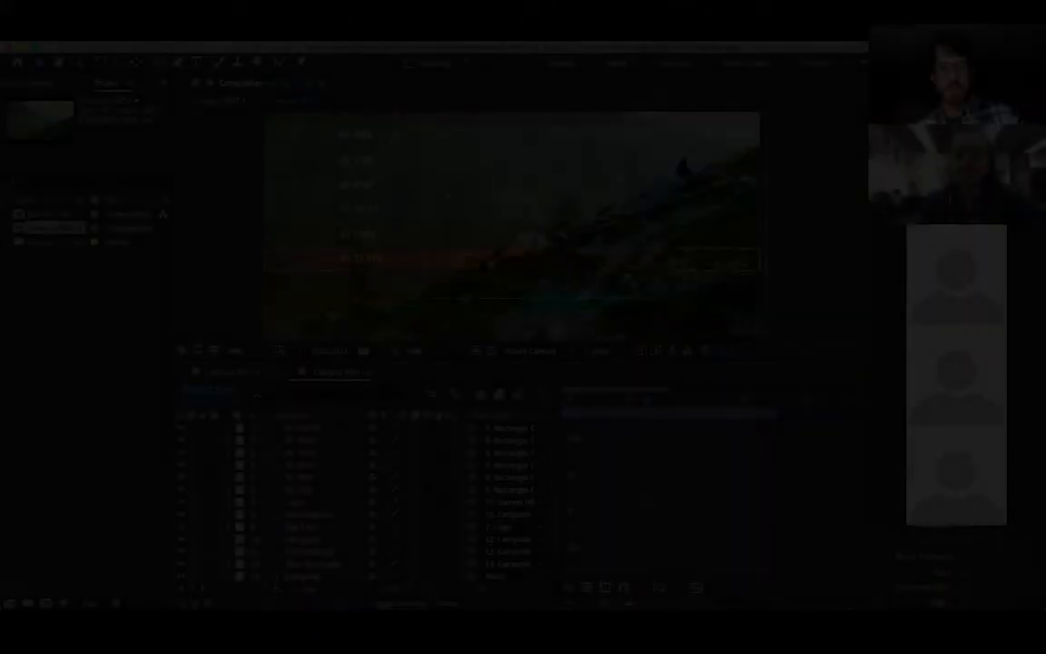
Play the Camp.io PSD composition of the Camp.io Example project in a maximized Composition view, then restore the layout
{"action": "key", "text": "grave"}
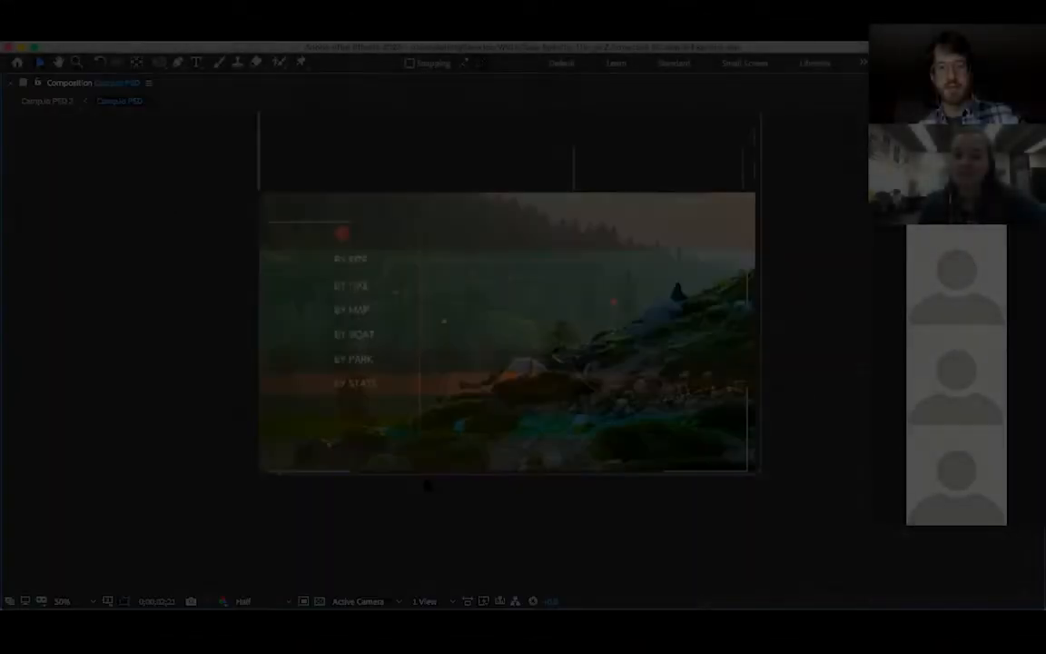
{"action": "key", "text": "space"}
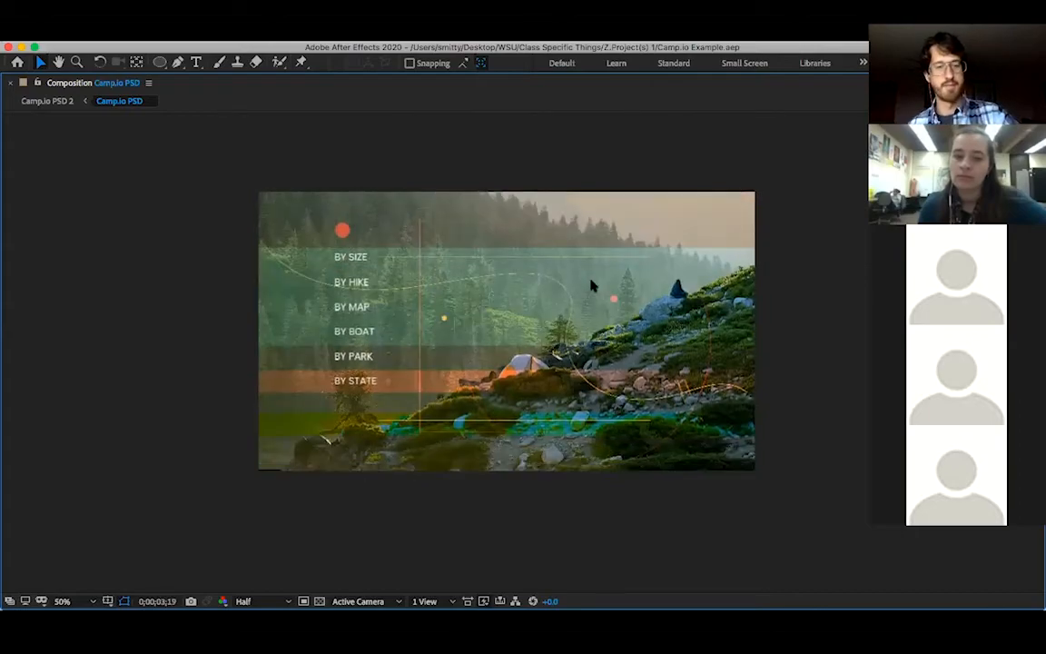
{"action": "key", "text": "grave"}
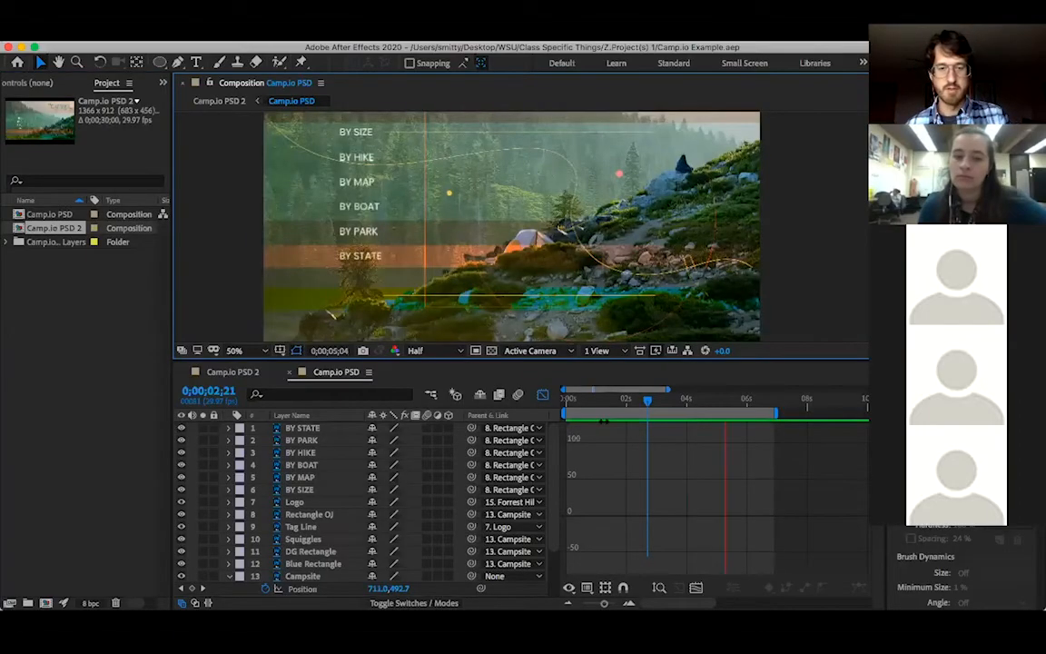
Leave the Graph Editor and examine the layers' parent links and Position keyframes, including Campsite, Tag Line and Forrest Hill 2
{"action": "left_click", "coordinate": [543, 394]}
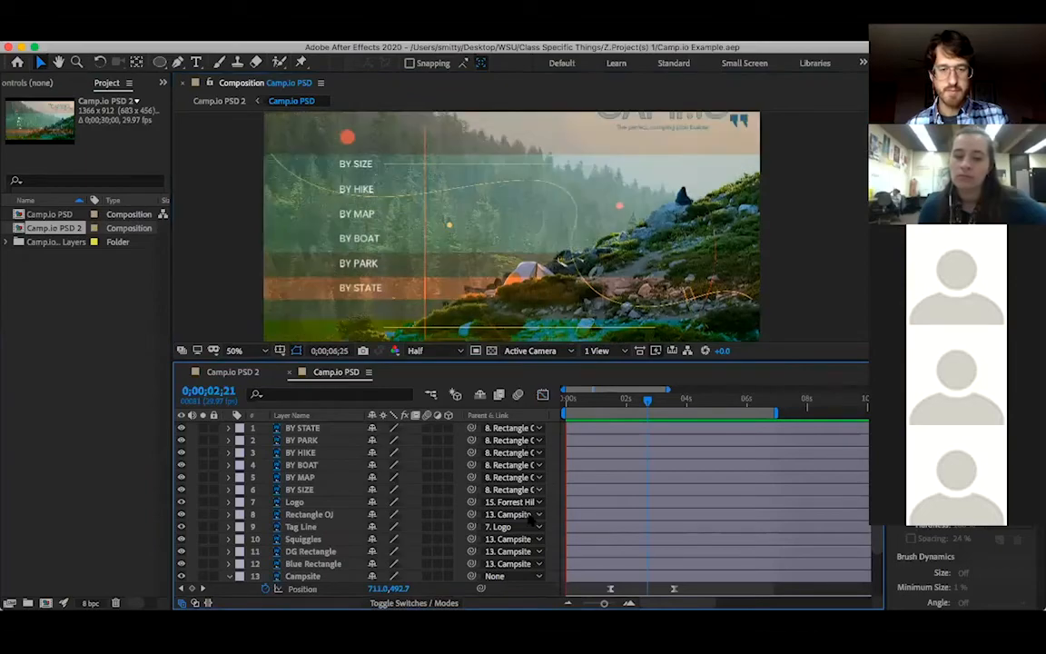
{"action": "scroll", "coordinate": [535, 517], "scroll_direction": "down", "scroll_amount": 3}
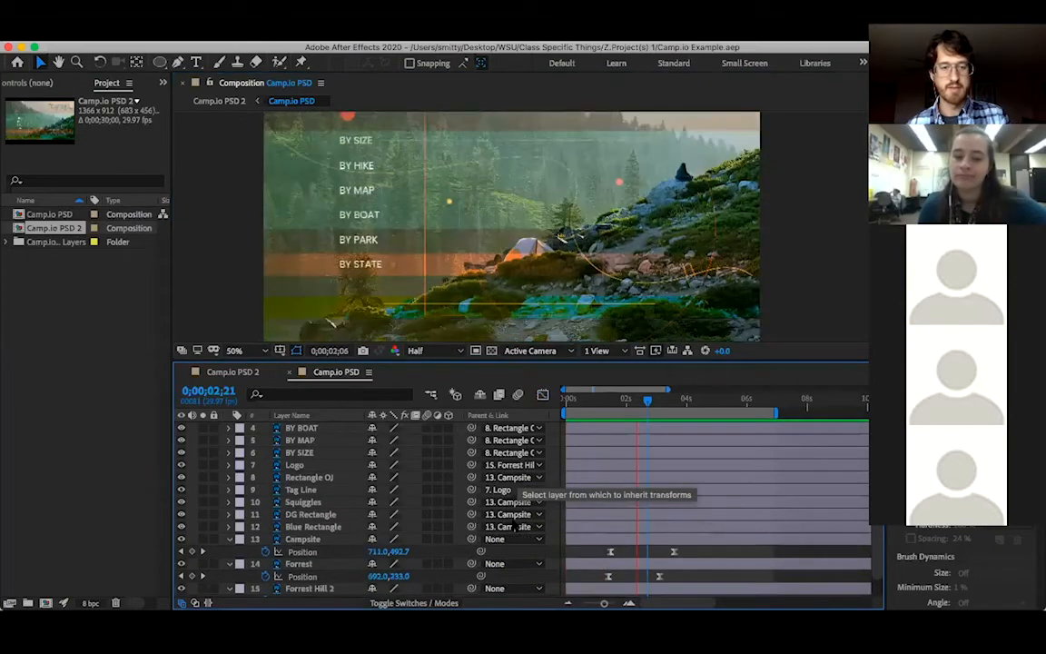
{"action": "left_click", "coordinate": [348, 538]}
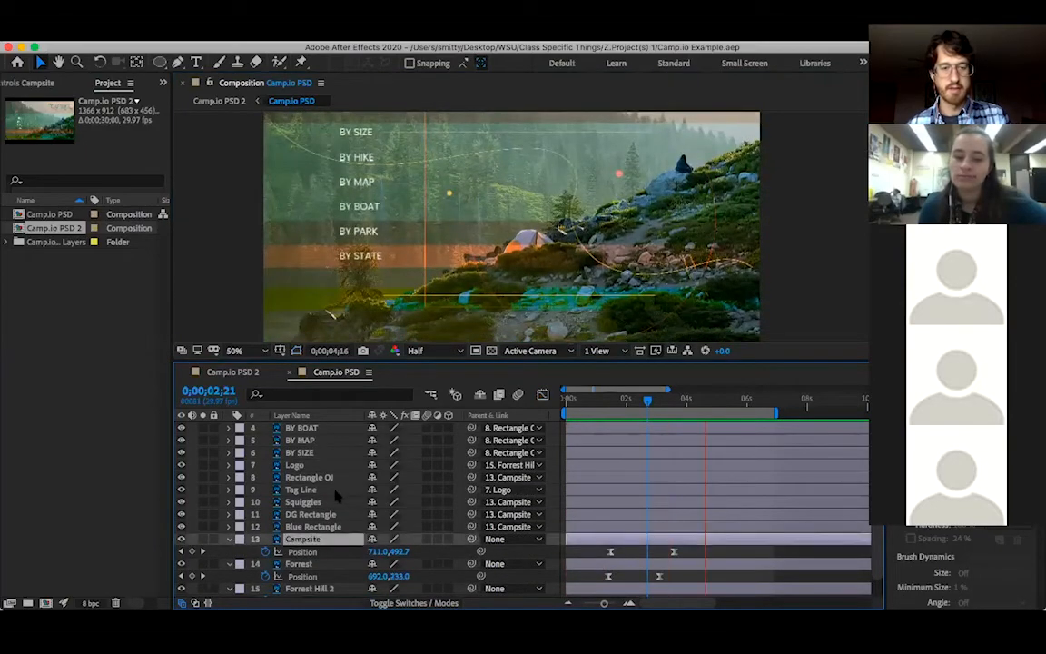
{"action": "left_click", "coordinate": [308, 490]}
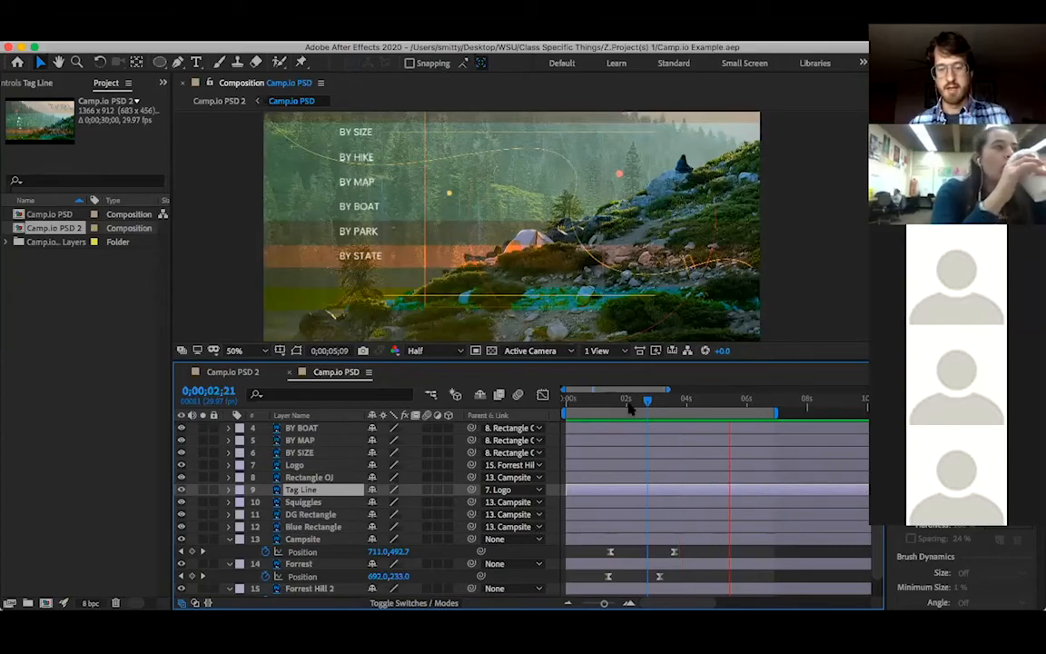
{"action": "scroll", "coordinate": [617, 499], "scroll_direction": "down", "scroll_amount": 1}
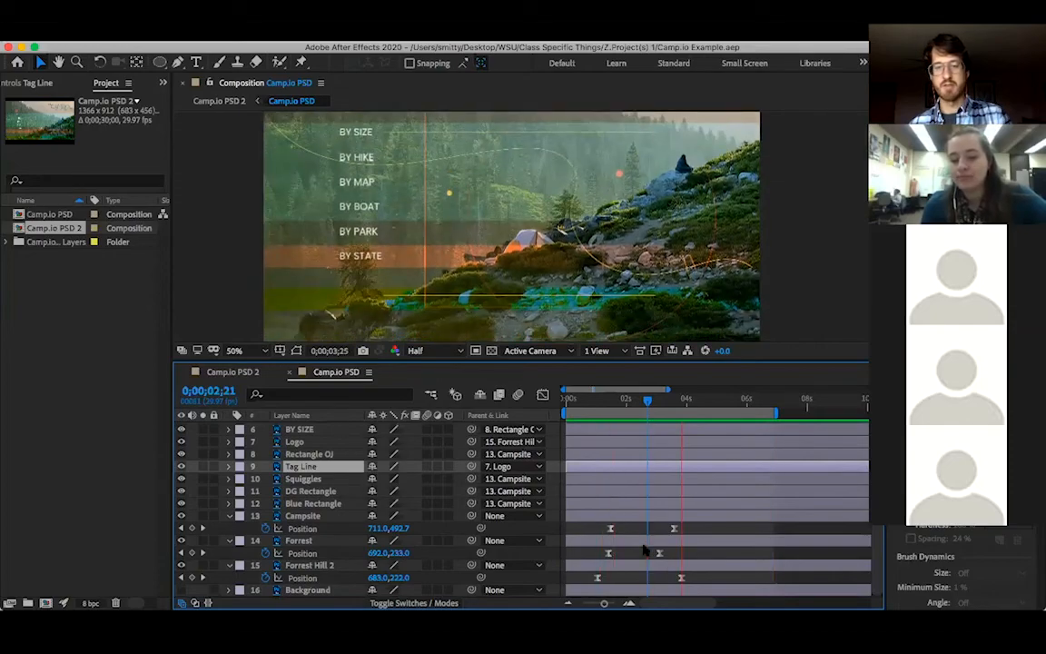
Scrub between about 1 and 2 seconds to examine how the Campsite, Forrest and Forrest Hill 2 layers move with staggered keyframes
{"action": "left_click", "coordinate": [630, 401]}
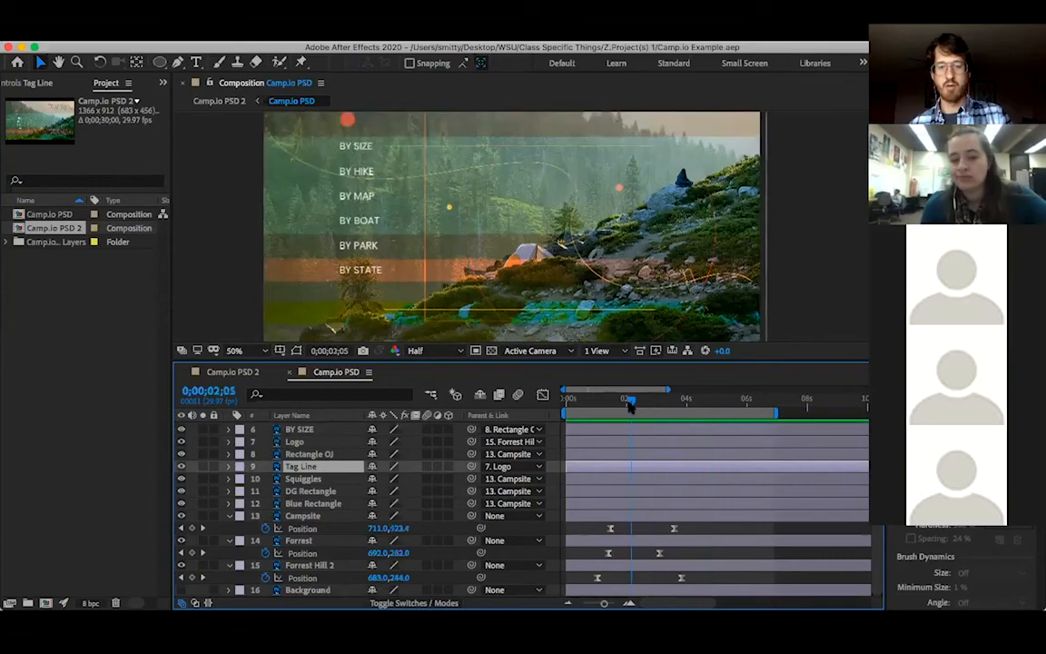
{"action": "key", "text": "space"}
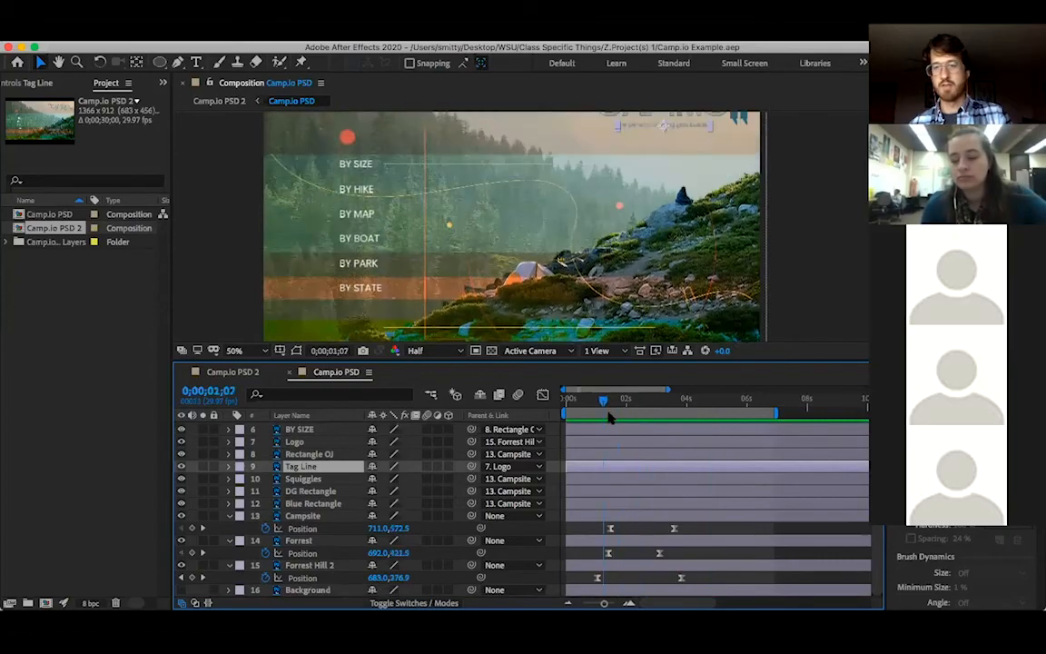
{"action": "left_click", "coordinate": [611, 414]}
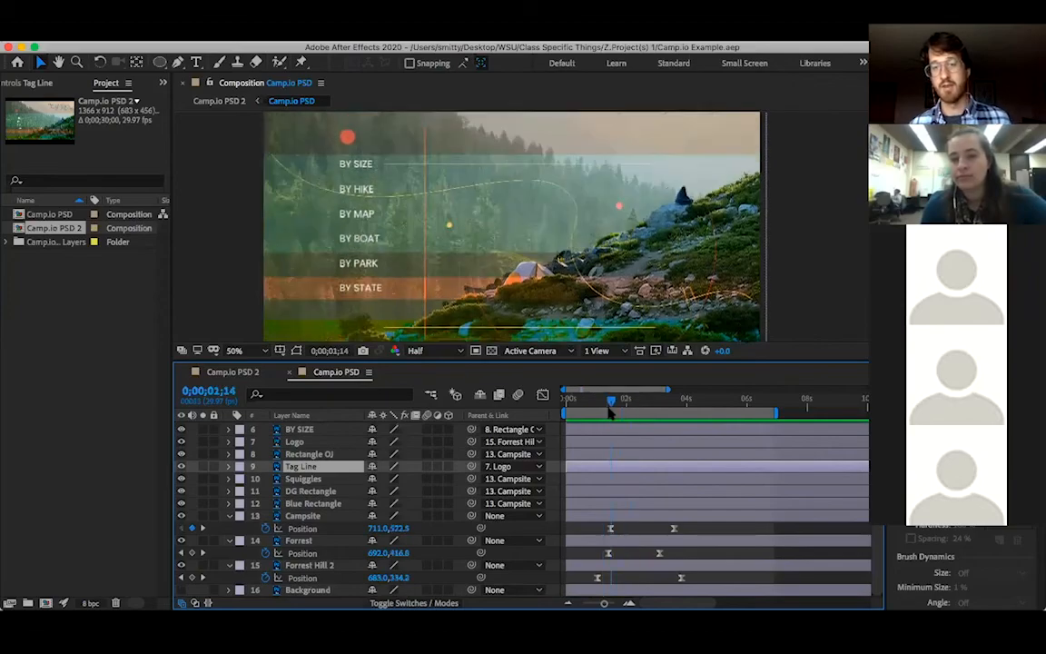
{"action": "left_click_drag", "start_coordinate": [610, 414], "coordinate": [616, 411]}
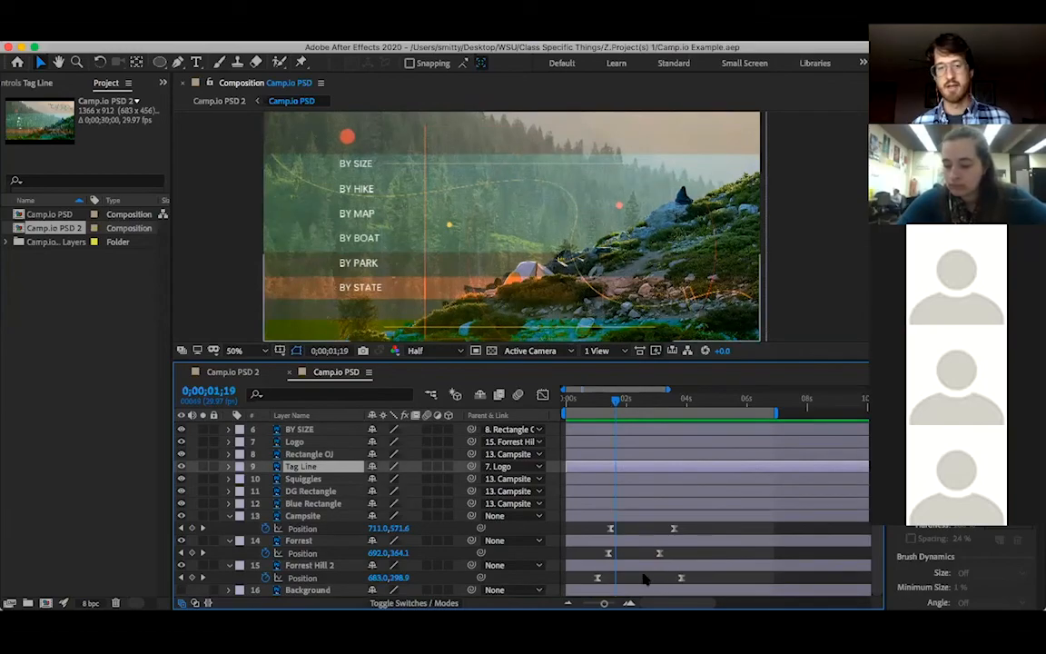
{"action": "left_click", "coordinate": [625, 400]}
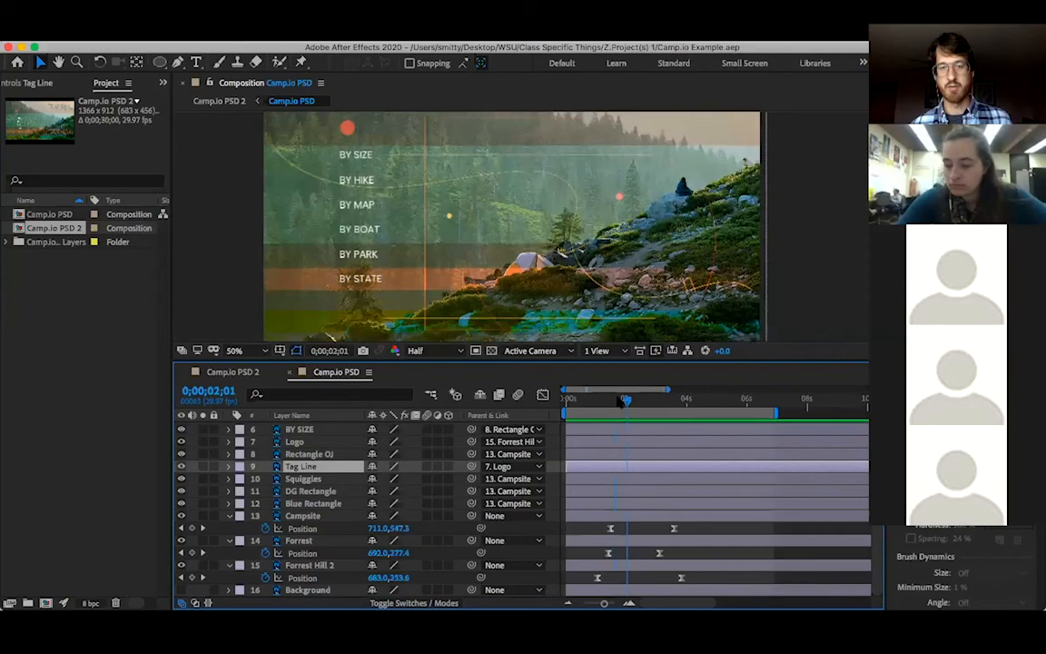
{"action": "left_click", "coordinate": [635, 402]}
{"action": "left_click", "coordinate": [617, 402]}
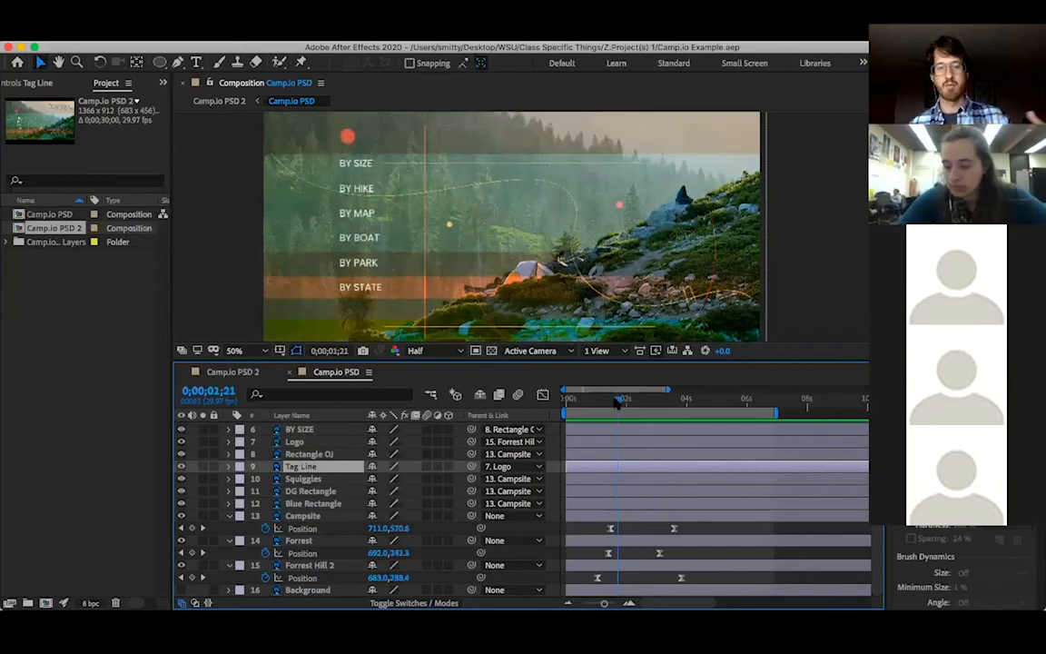
{"action": "left_click", "coordinate": [614, 401]}
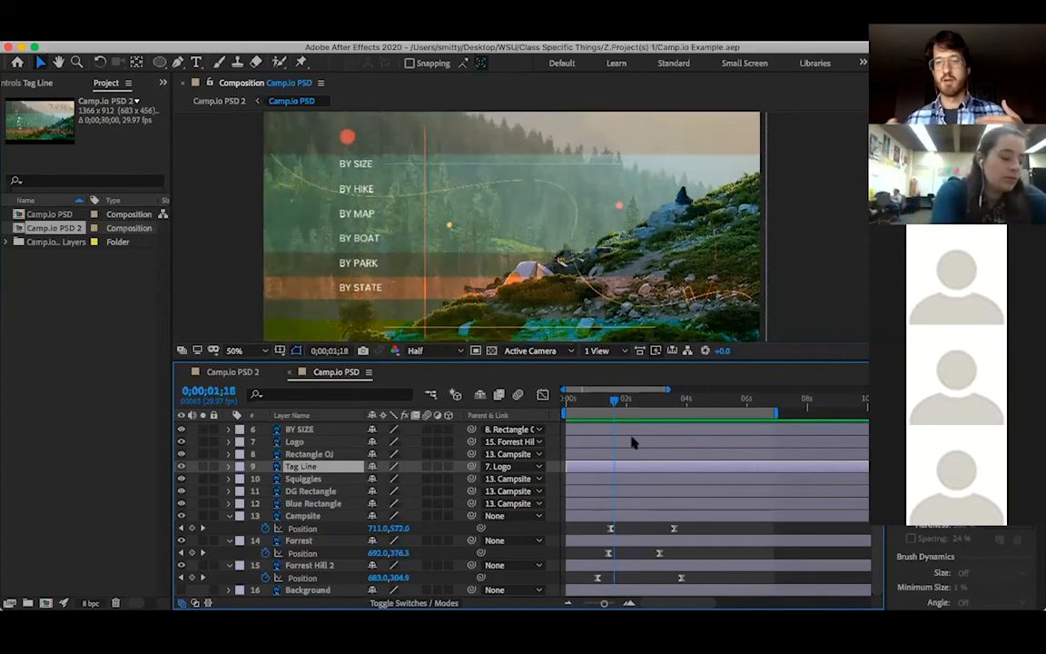